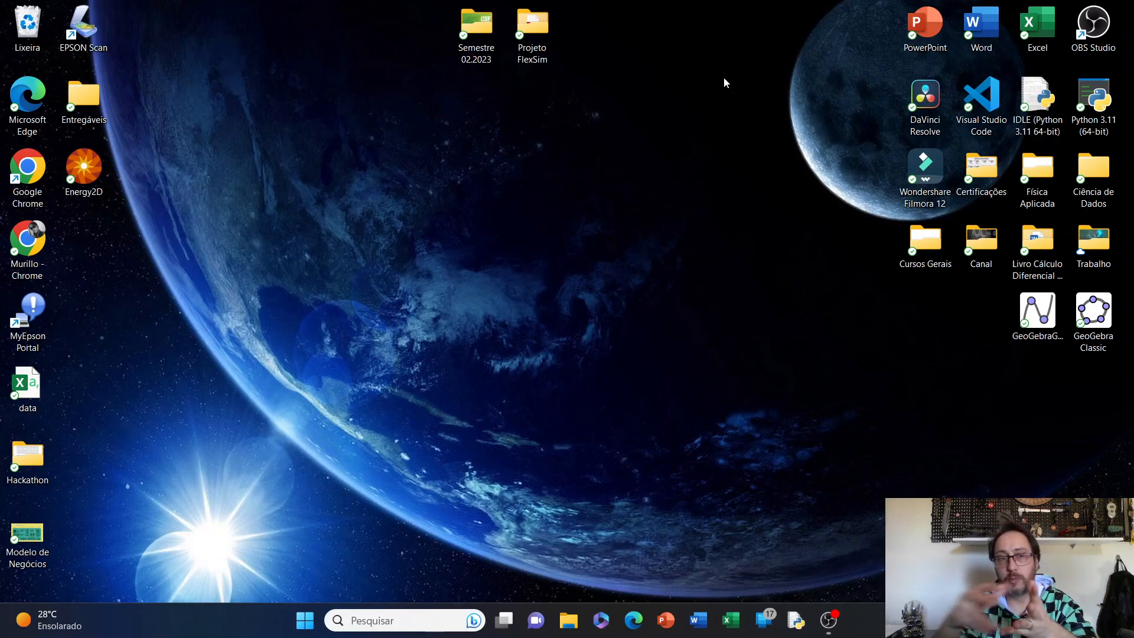
Step: Open Google Chrome with the Trabalho profile and search the web for "google drive"
double_click(36, 170)
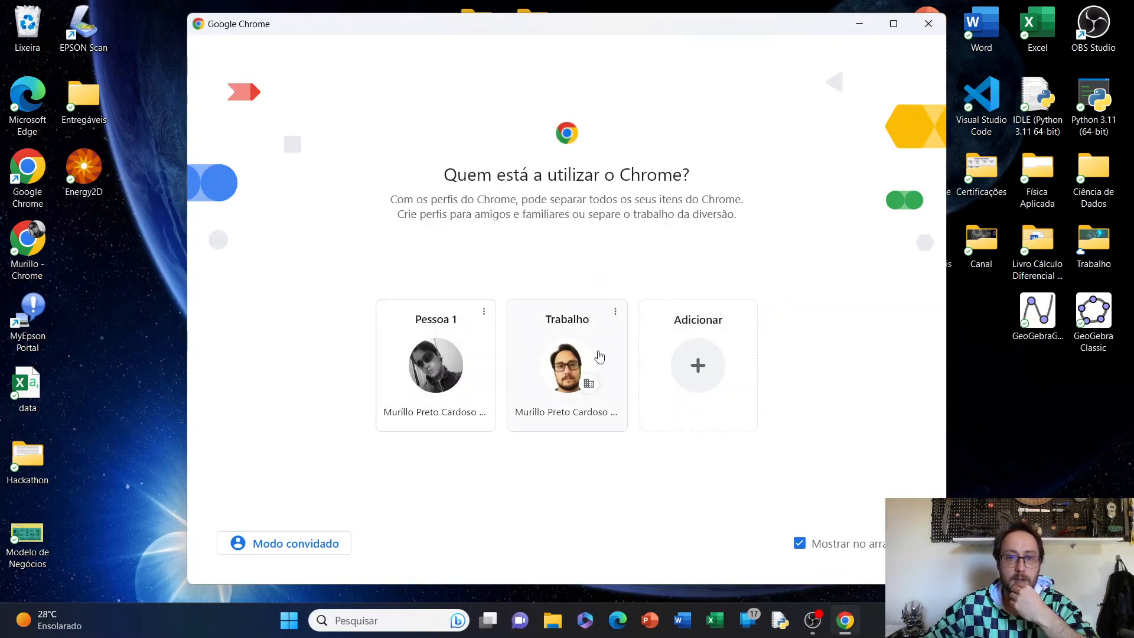
left_click(556, 360)
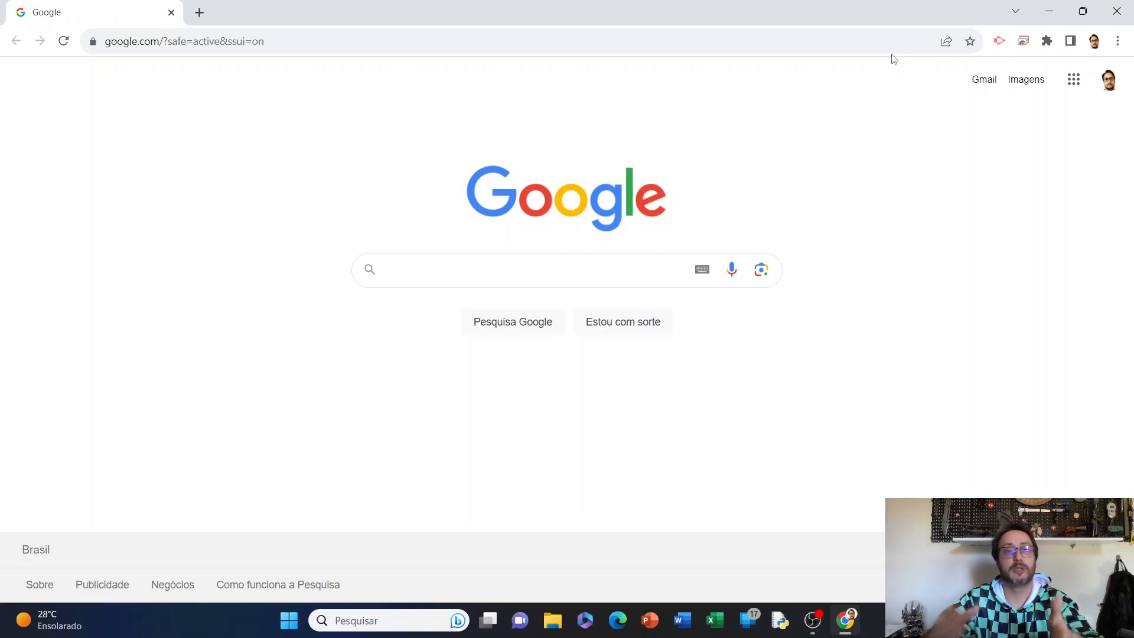
left_click(342, 48)
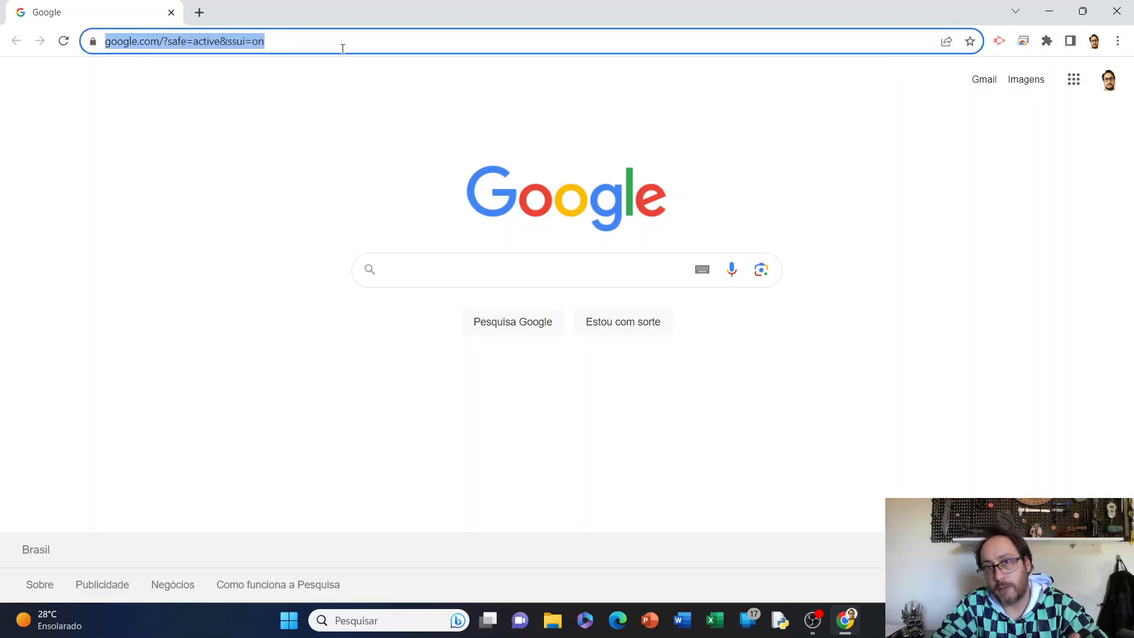
type("dri")
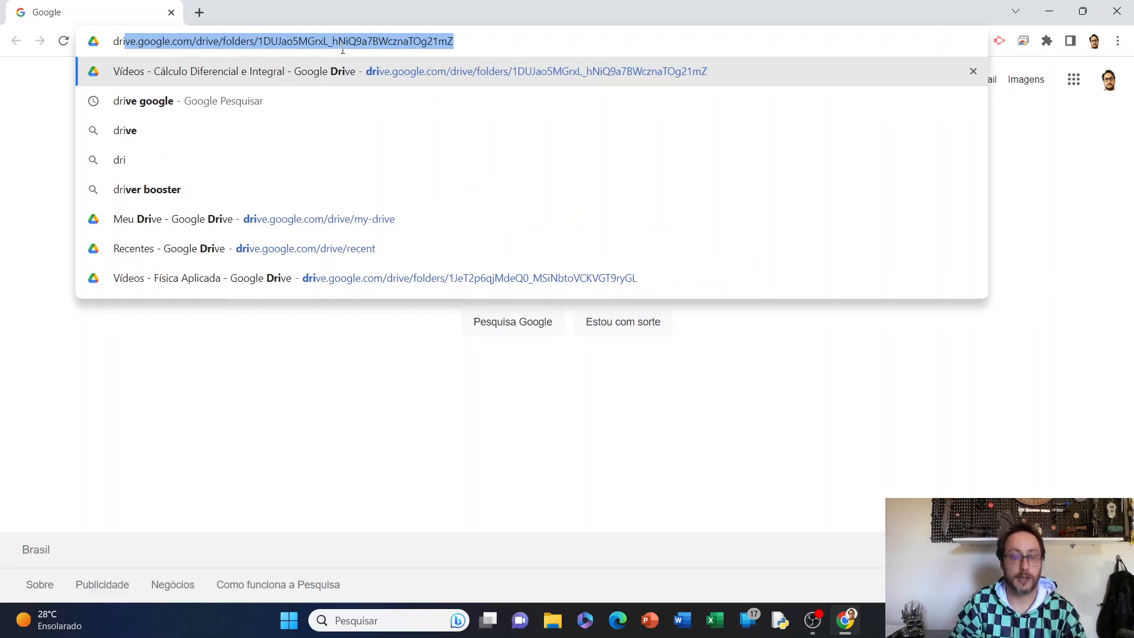
key("BackSpace")
key("BackSpace")
key("BackSpace")
key("BackSpace")
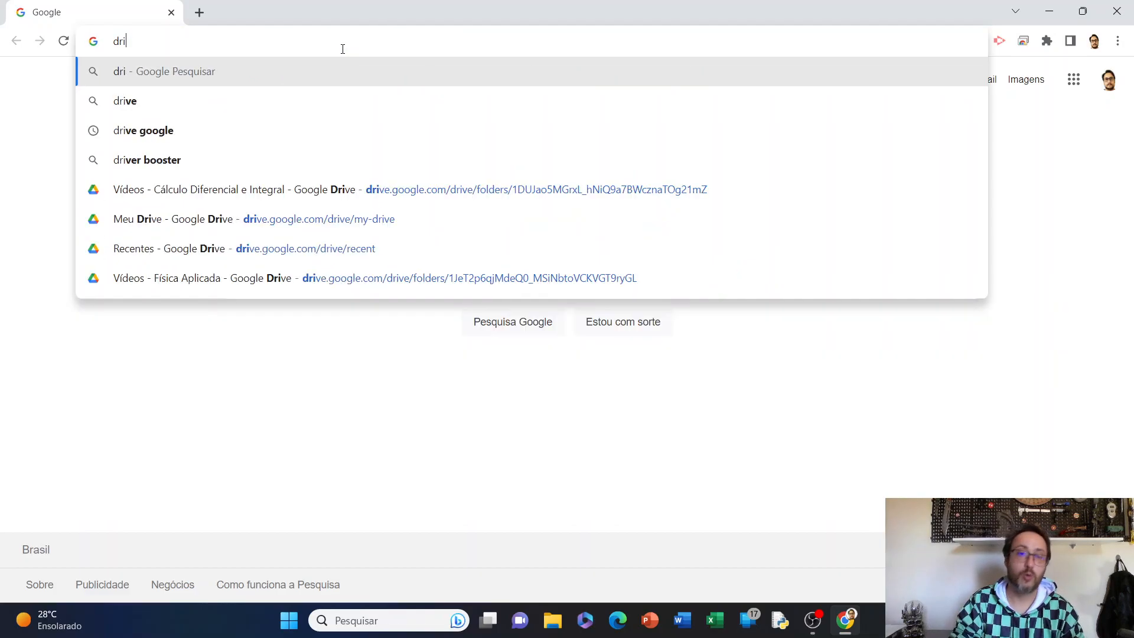
type("goo")
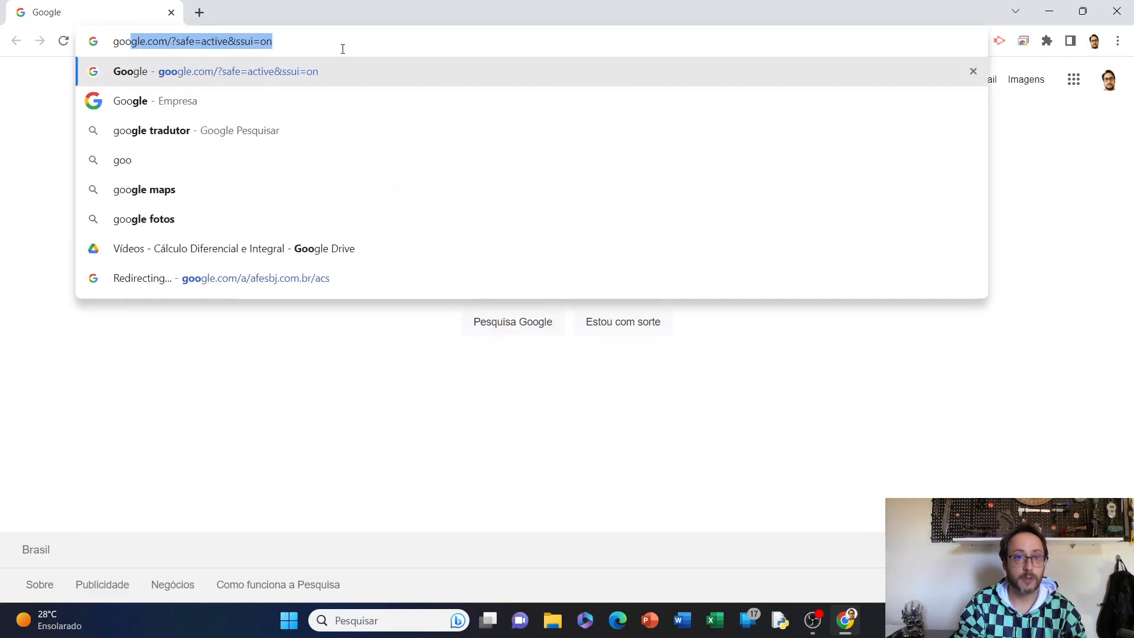
type("gle drive")
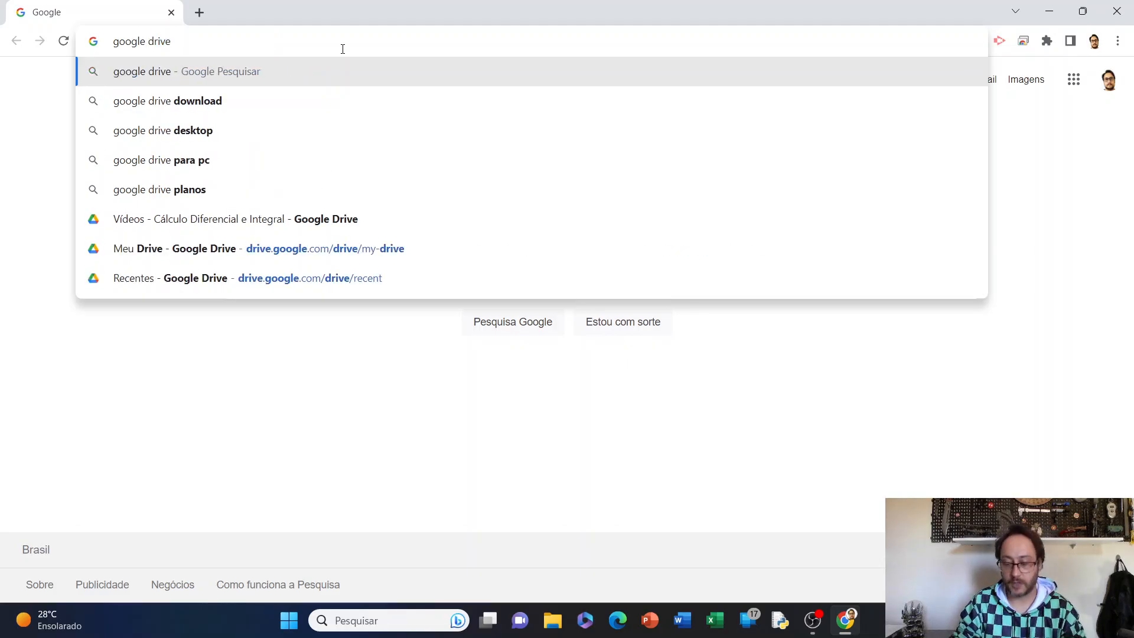
key("Return")
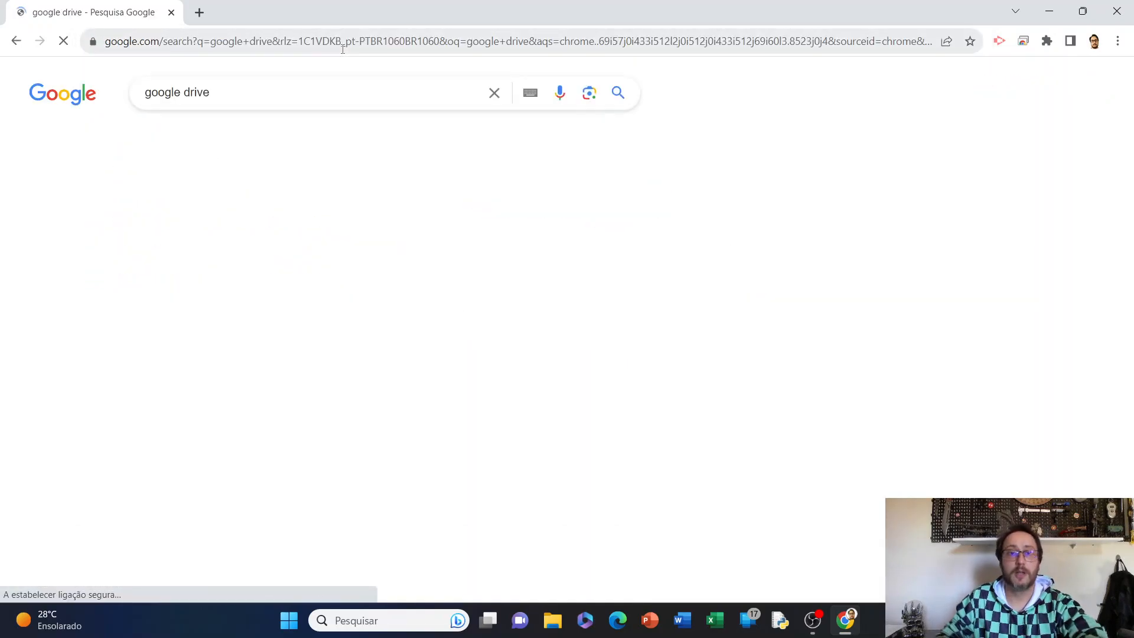
Step: Open the Google Drive page from the search results and access the account's Drive
scroll(235, 368, "down", 1)
left_click(213, 495)
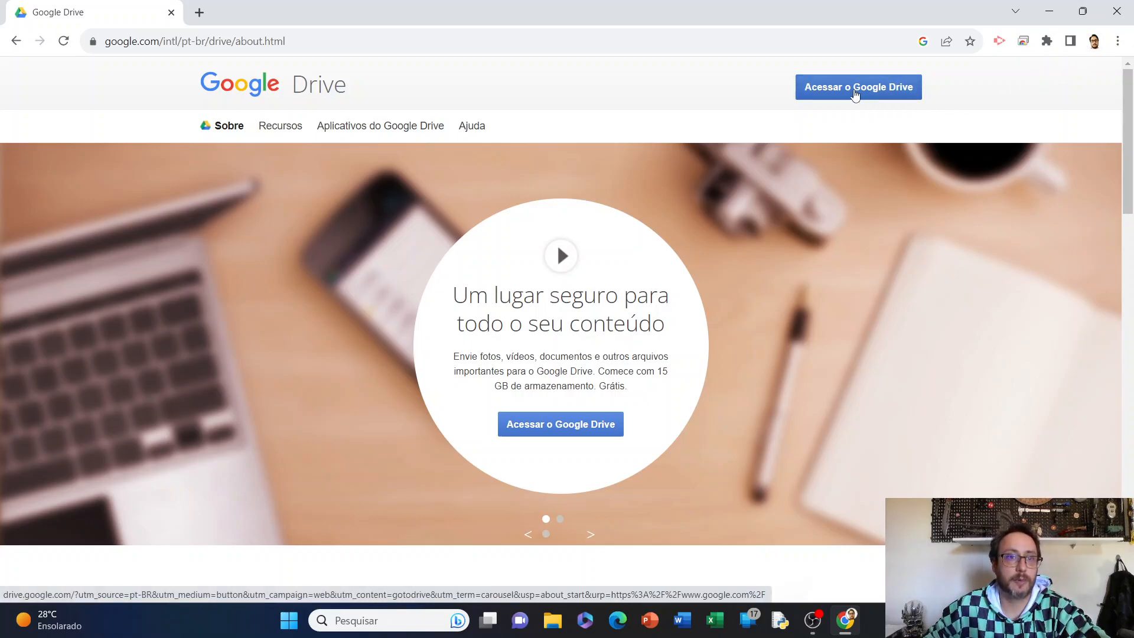
left_click(855, 94)
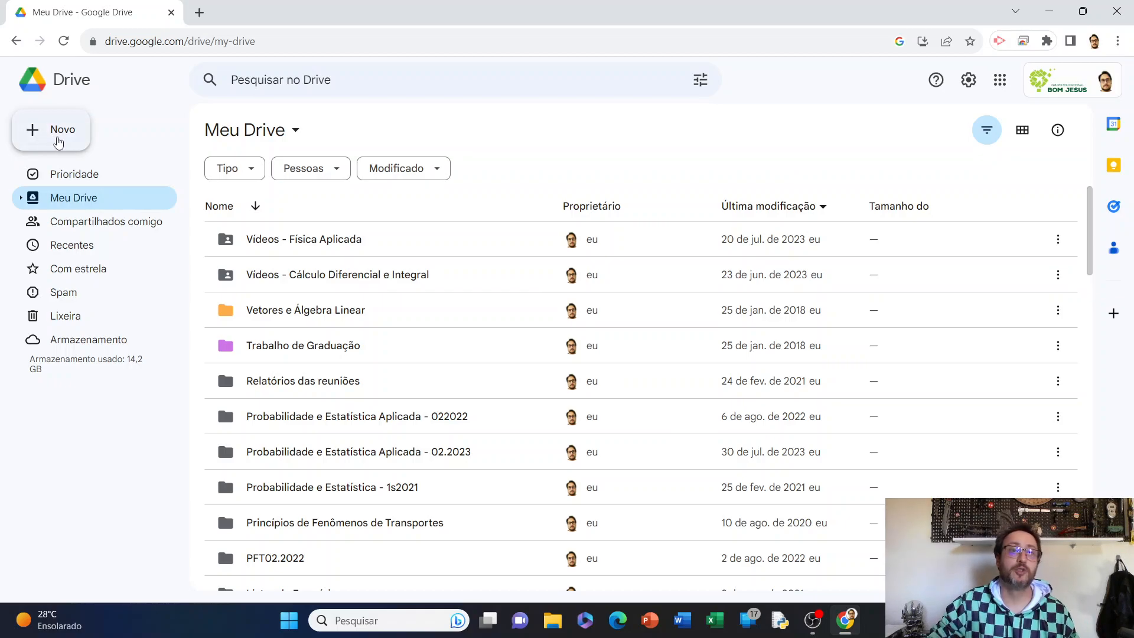
Step: Create a new blank Google Sheets spreadsheet in Meu Drive
left_click(54, 142)
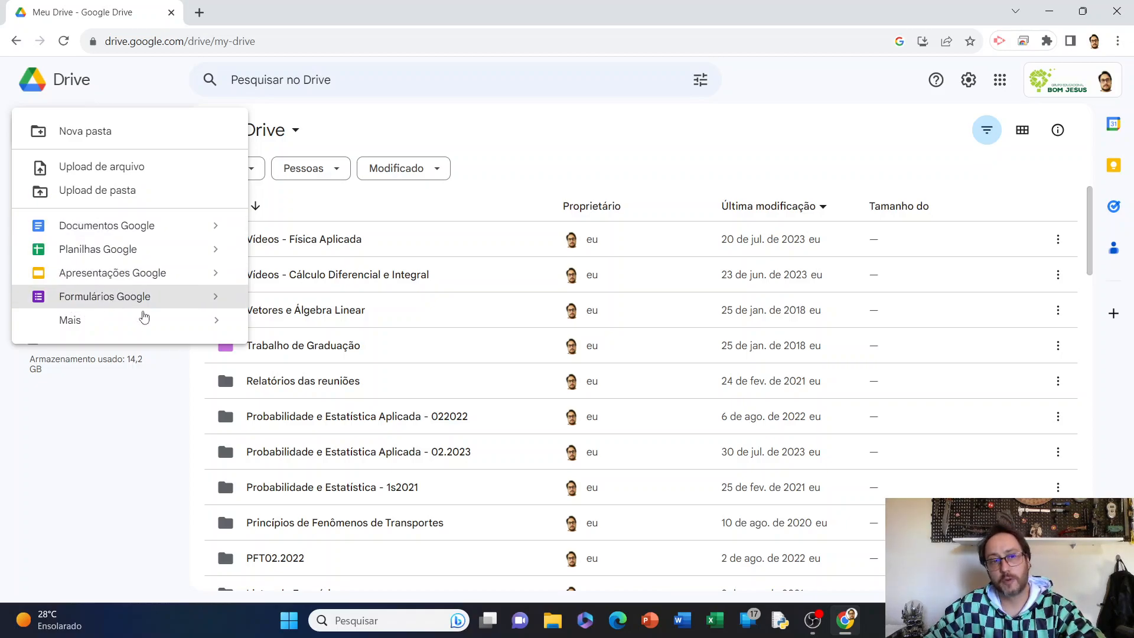
mouse_move(133, 327)
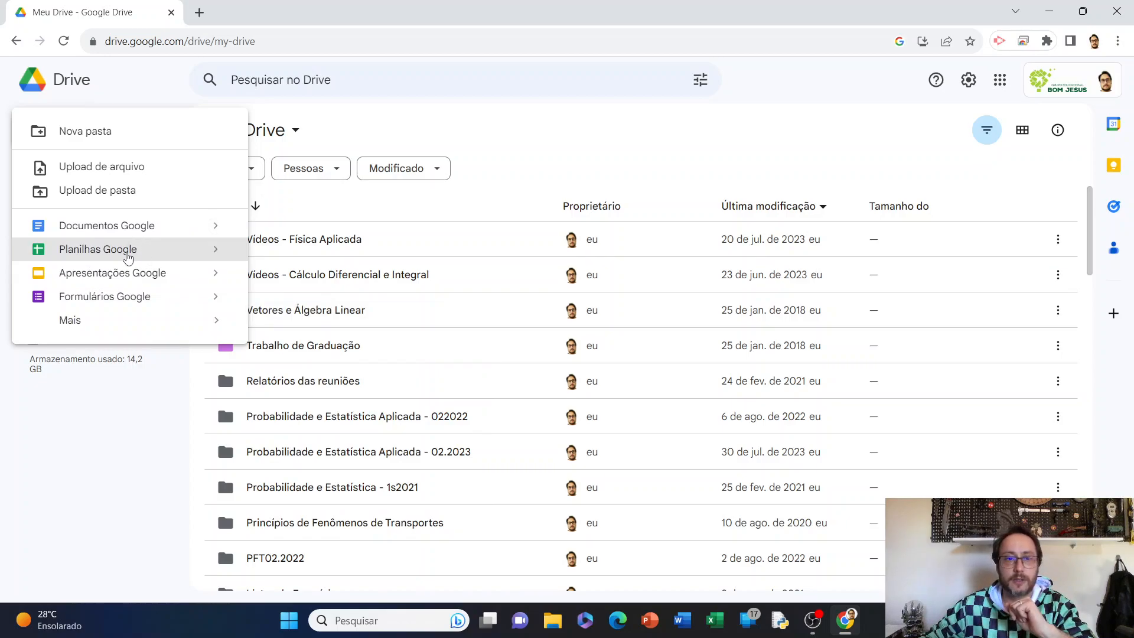
left_click(128, 256)
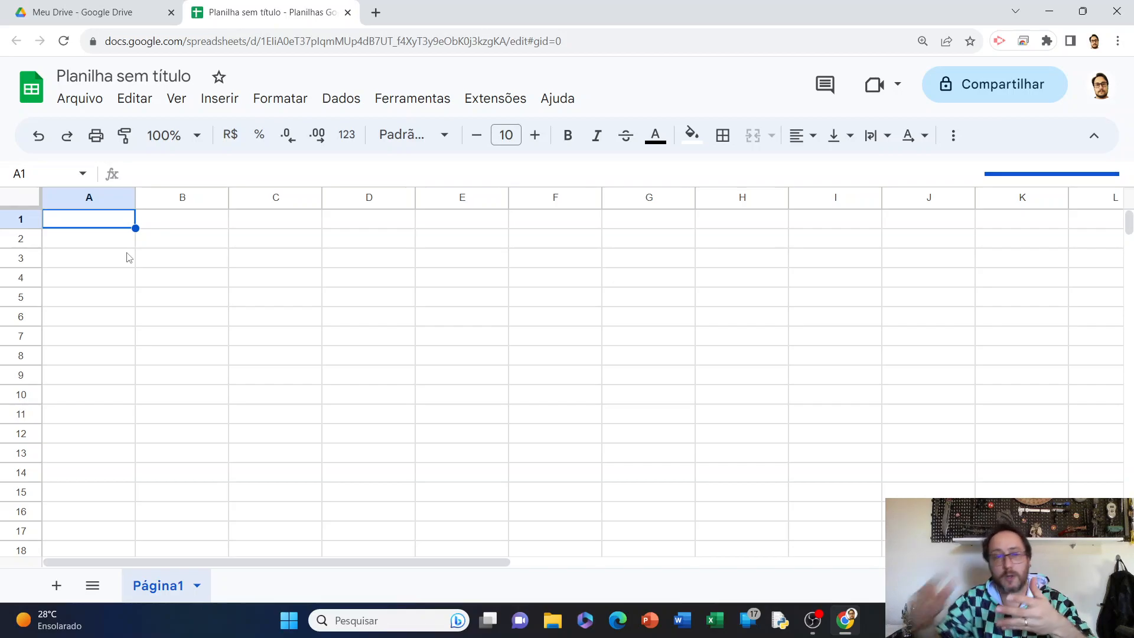
Step: Rename the untitled spreadsheet as "Prática"
left_click(103, 75)
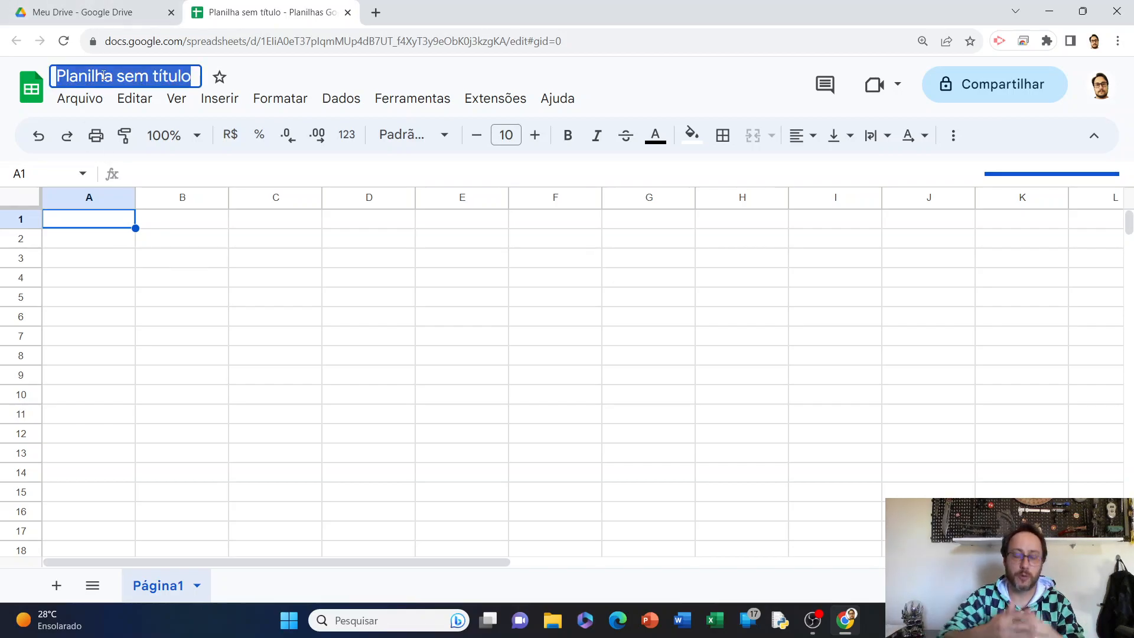
type("Prá")
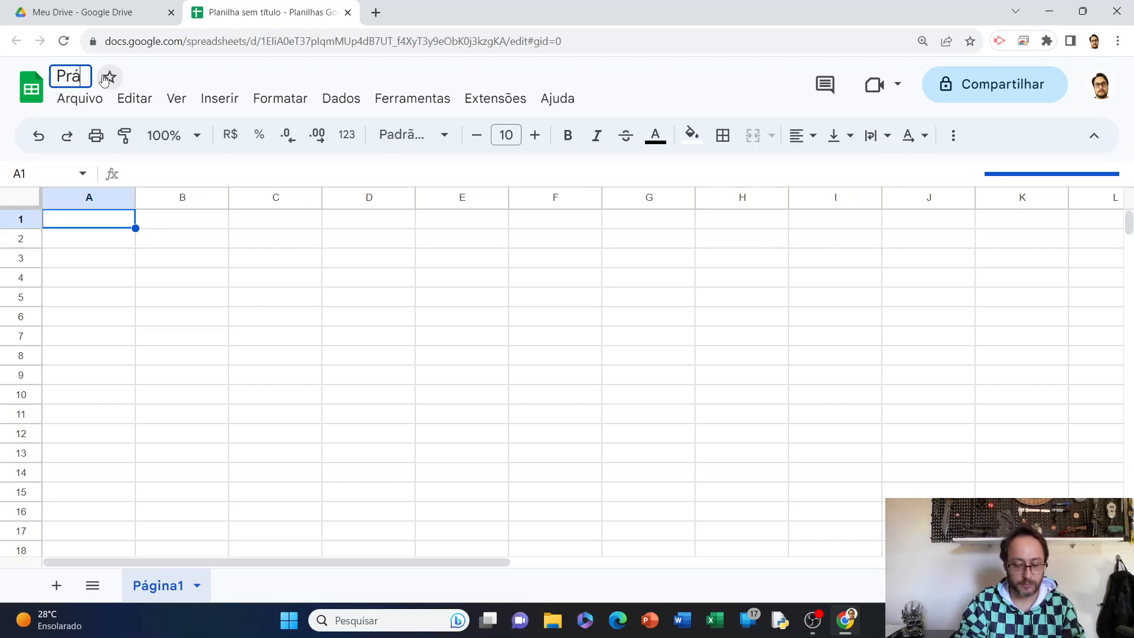
type("tica")
key("Return")
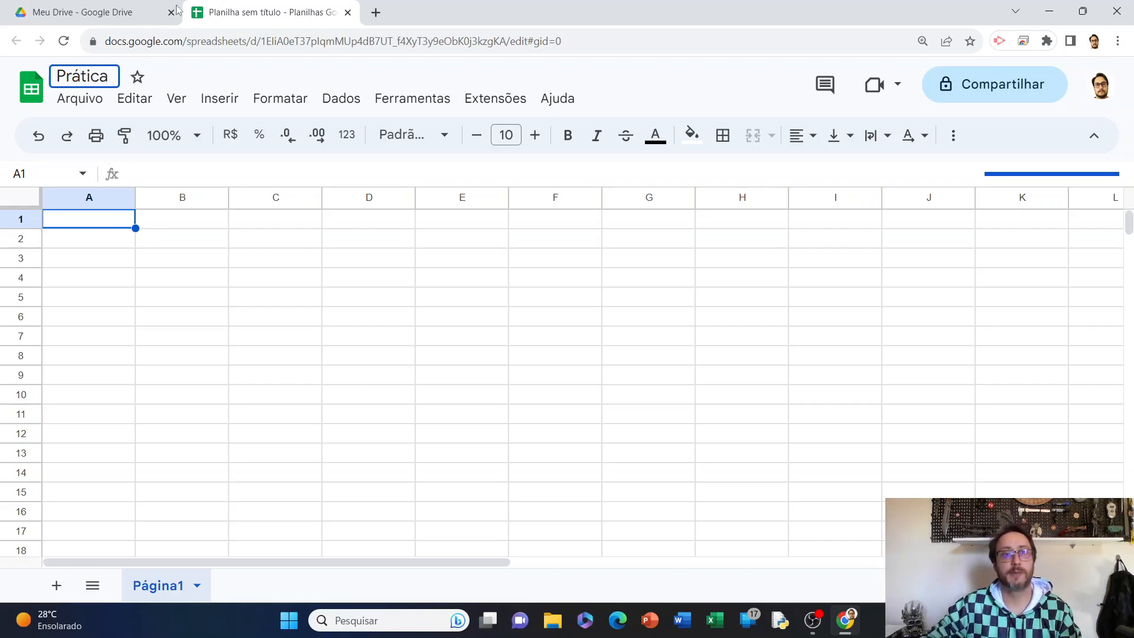
left_click(239, 359)
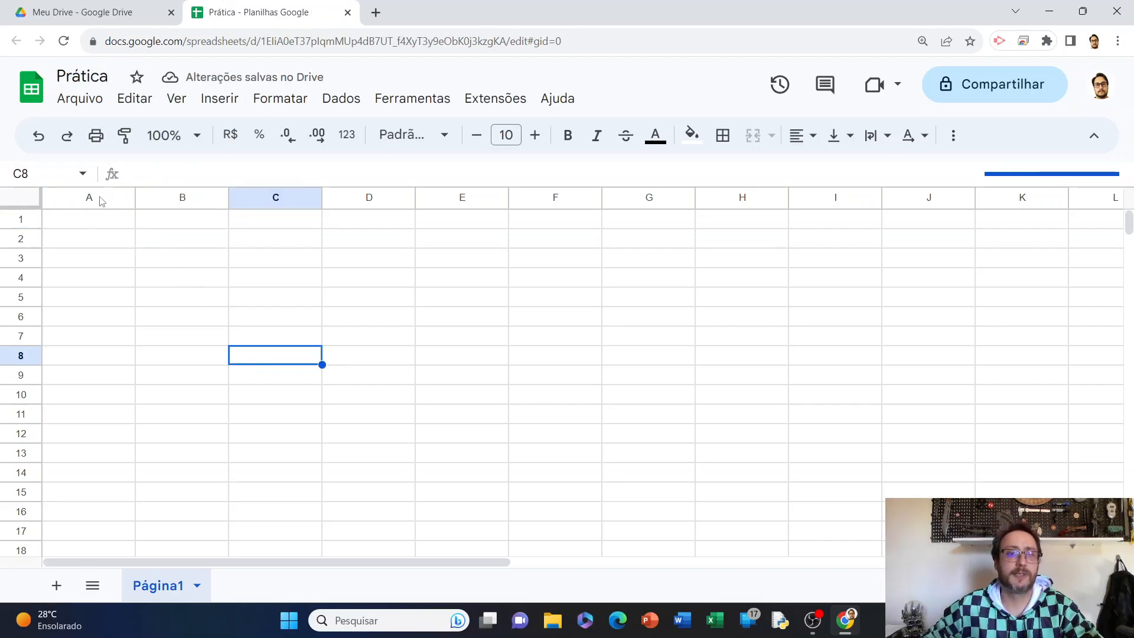
Step: Examine how the sheet's columns are lettered by selecting whole columns A to D one after another
left_click(73, 231)
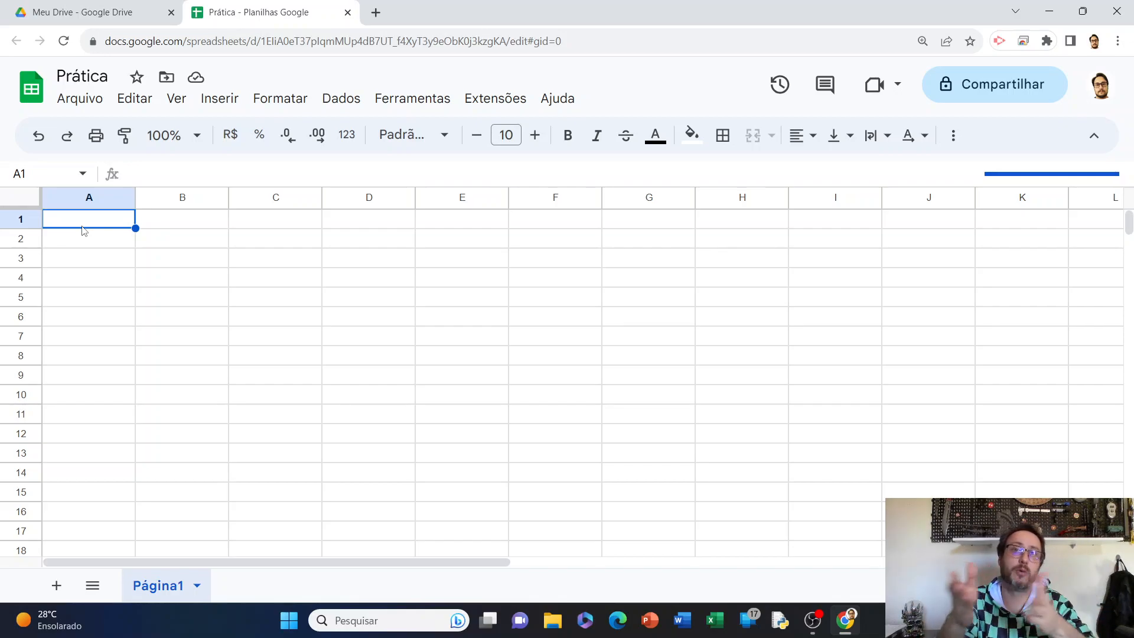
left_click(89, 197)
left_click(177, 197)
left_click(290, 199)
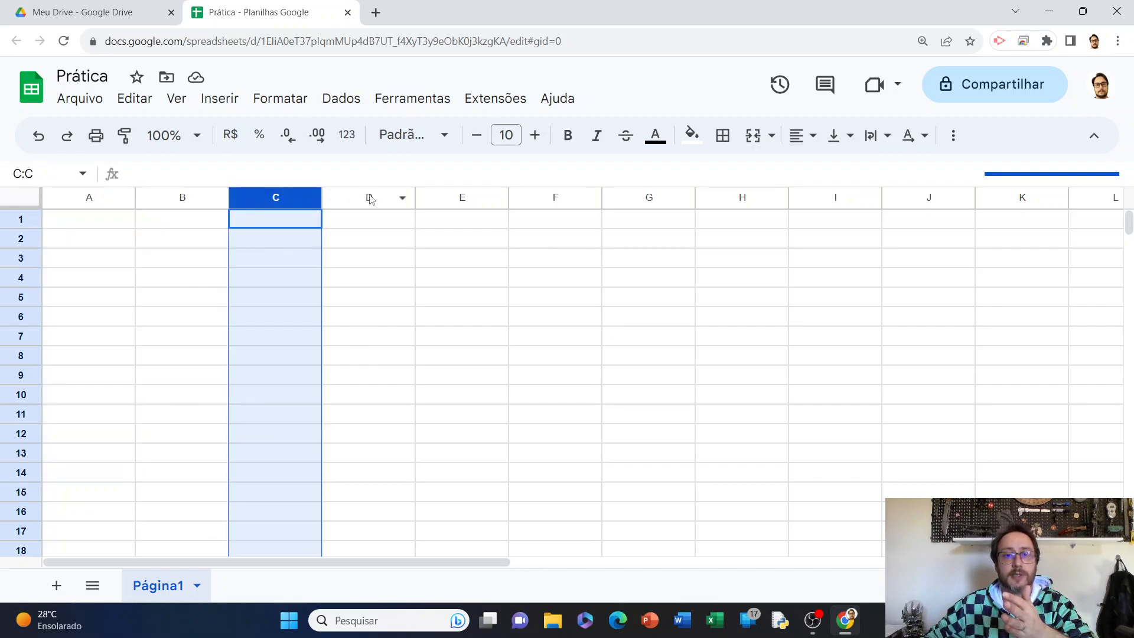
left_click(82, 198)
left_click(182, 199)
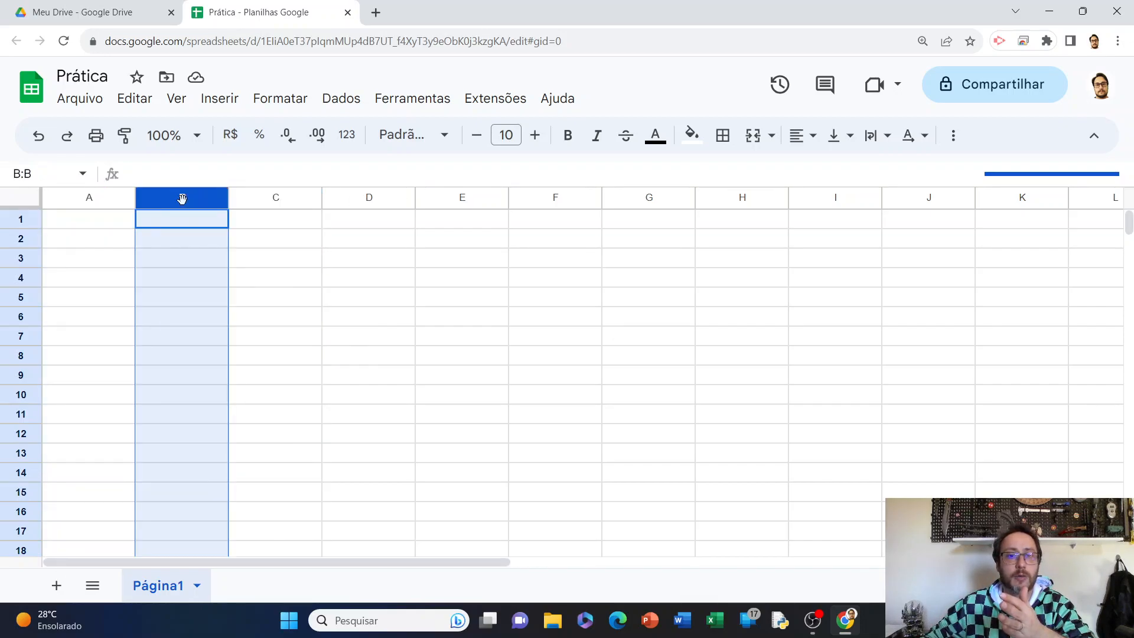
left_click(281, 201)
left_click(361, 204)
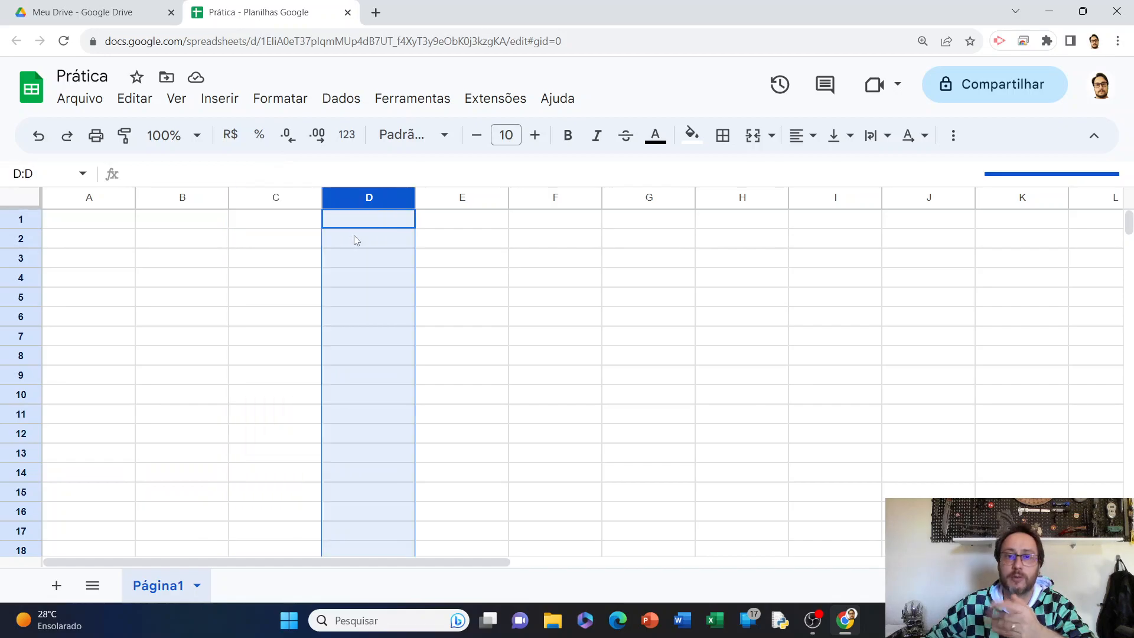
left_click(501, 264)
Step: Examine how the sheet's rows are numbered by selecting whole rows 1 to 8 one after another
left_click(20, 220)
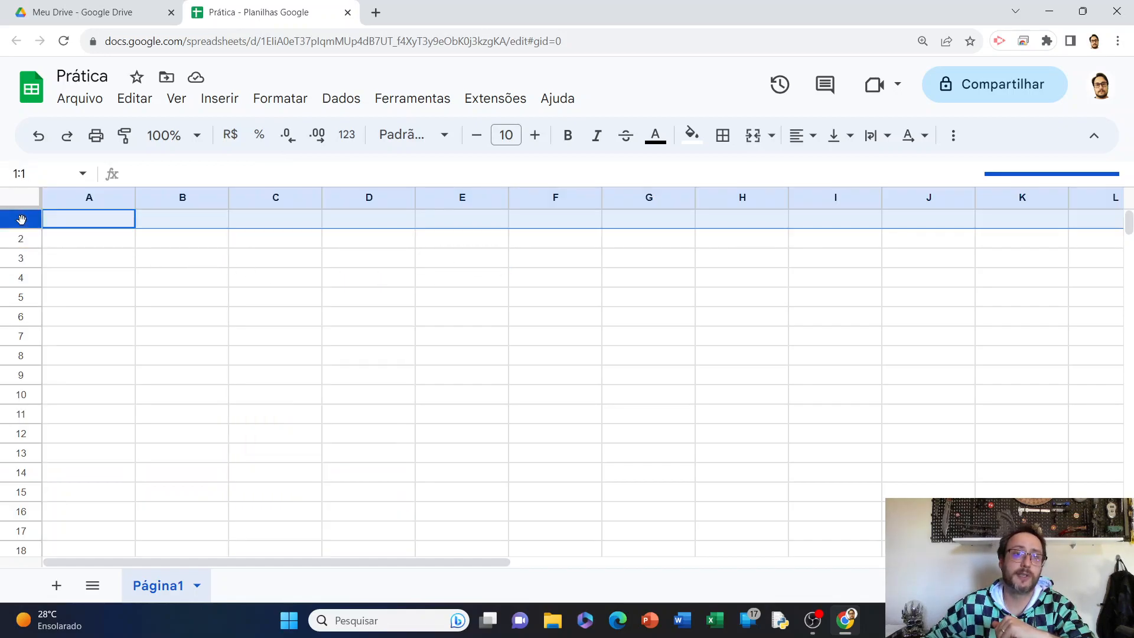
left_click(21, 239)
left_click(20, 258)
left_click(21, 278)
left_click(21, 298)
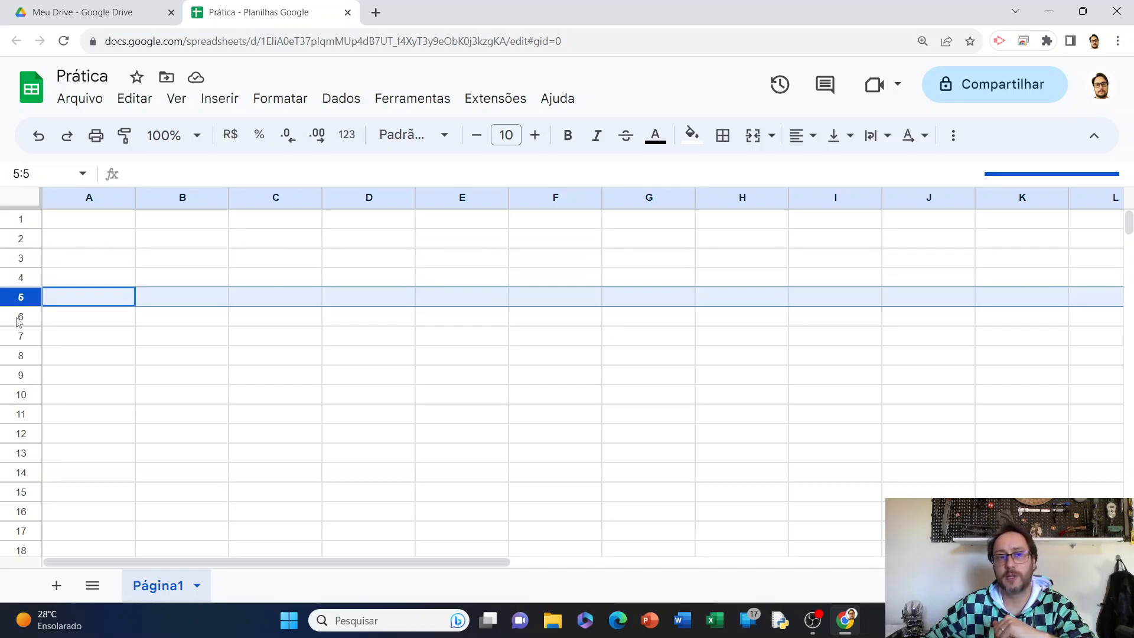
left_click(21, 319)
left_click(21, 336)
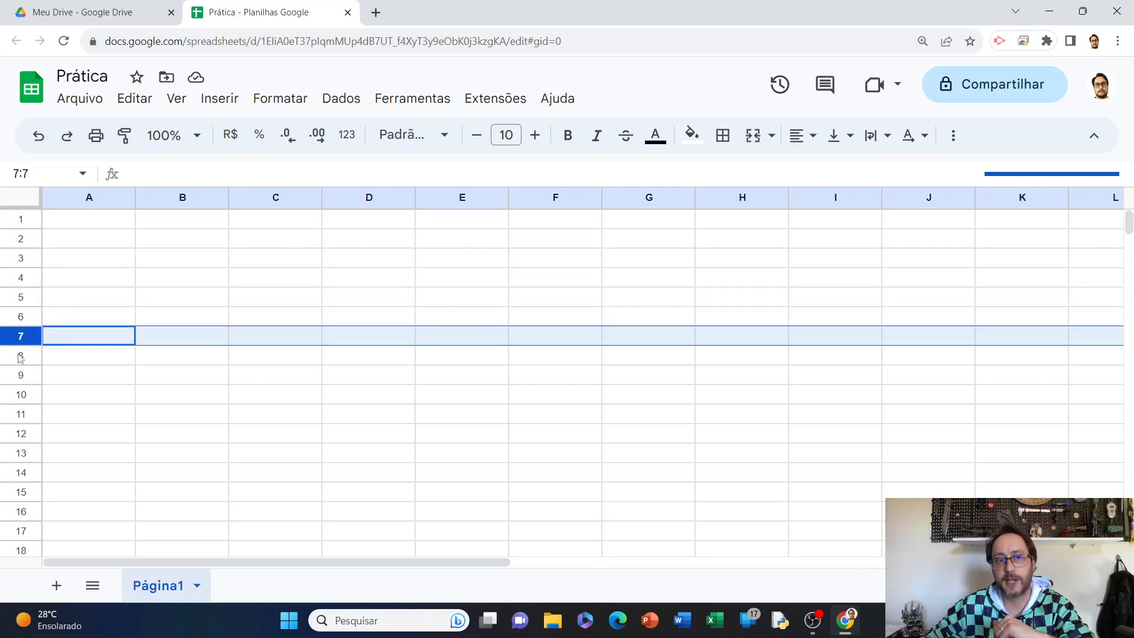
left_click(20, 355)
left_click(518, 324)
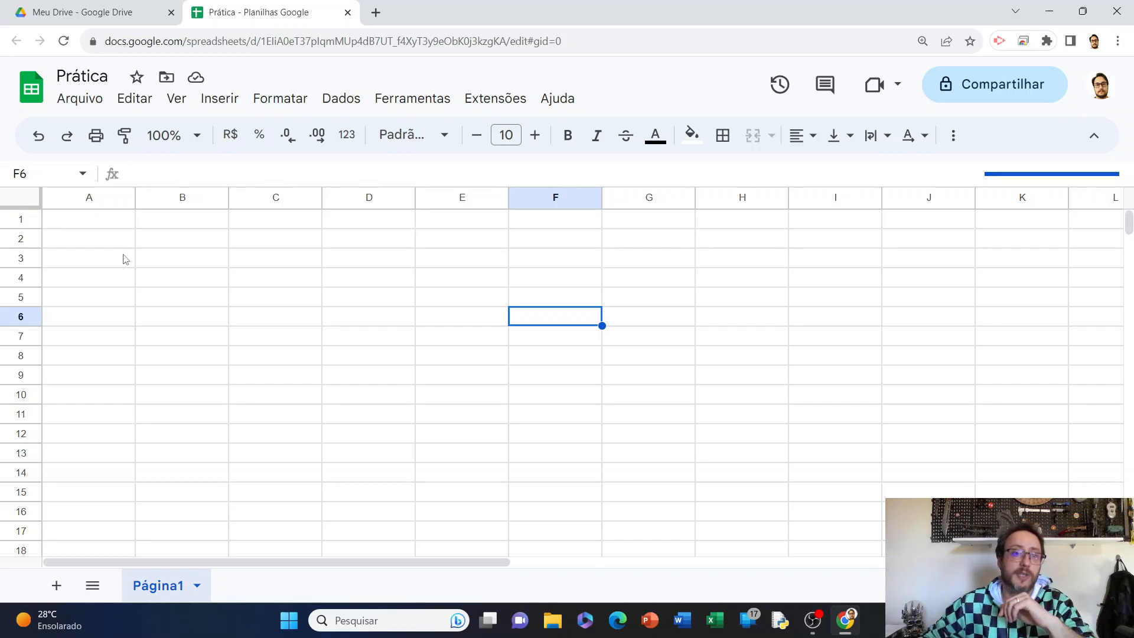
Step: Examine how cells are addressed by selecting single cells such as A1, B1, B2 and C3
left_click(93, 222)
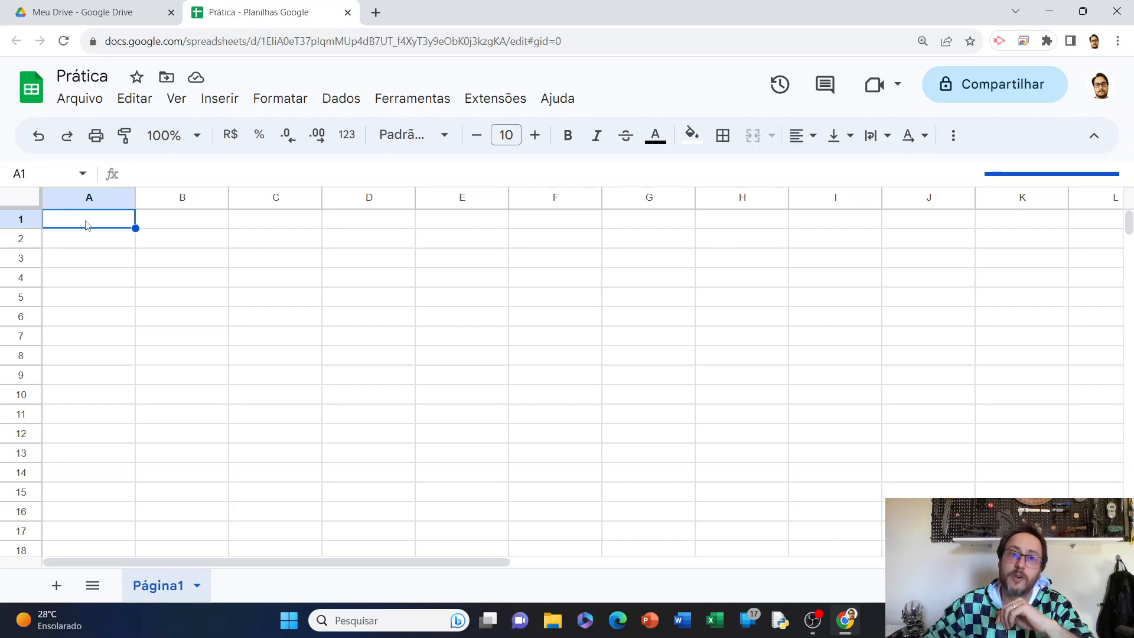
left_click(170, 220)
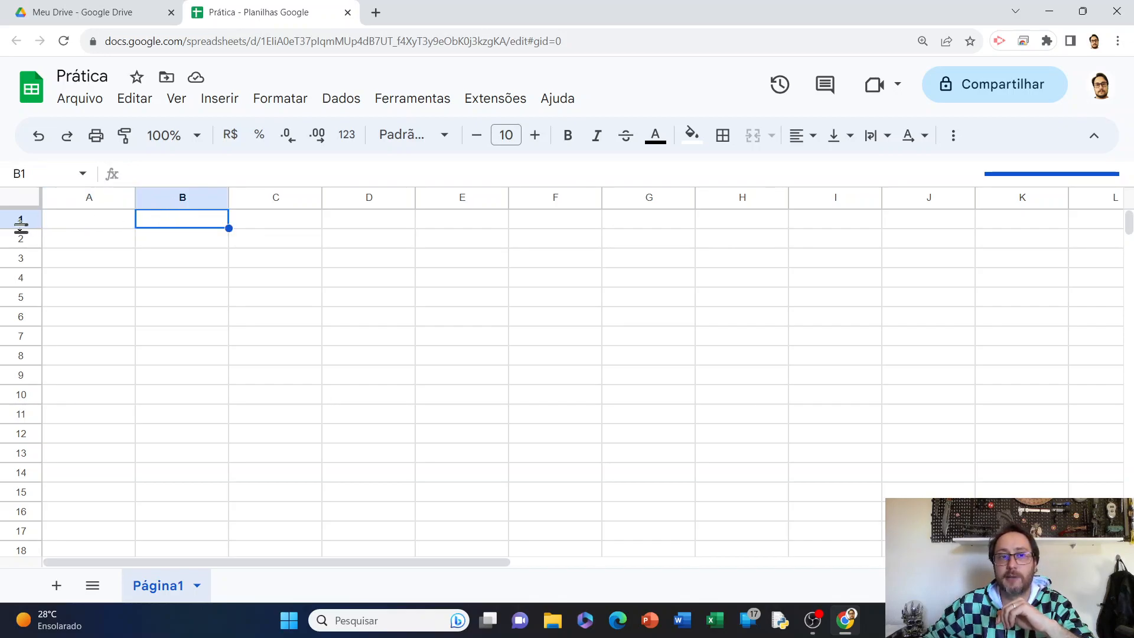
left_click(172, 239)
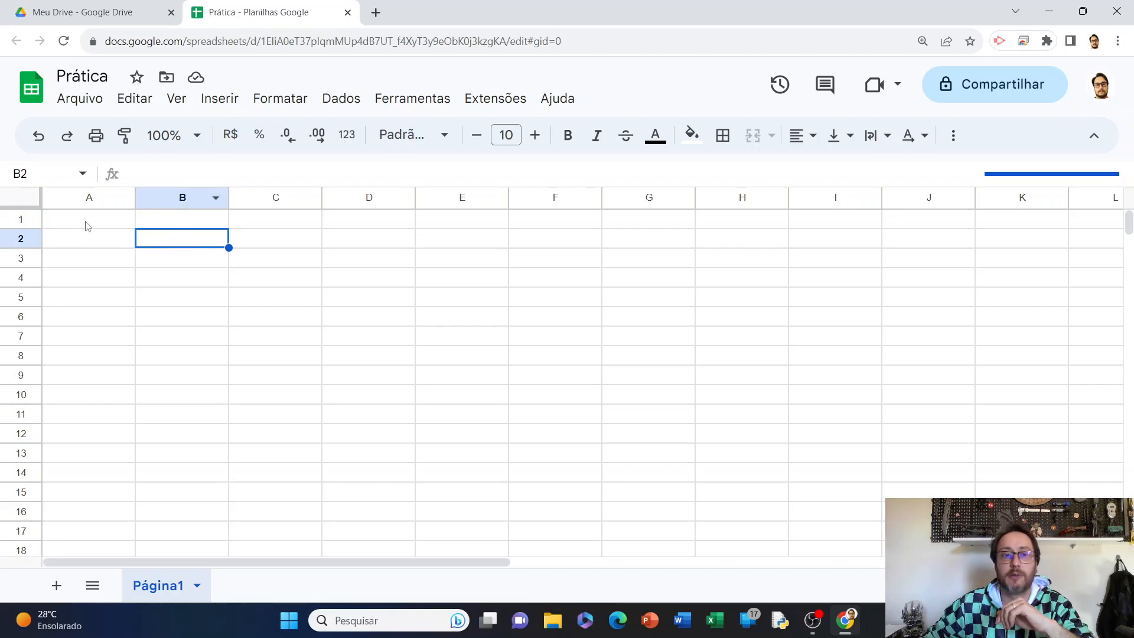
left_click(269, 258)
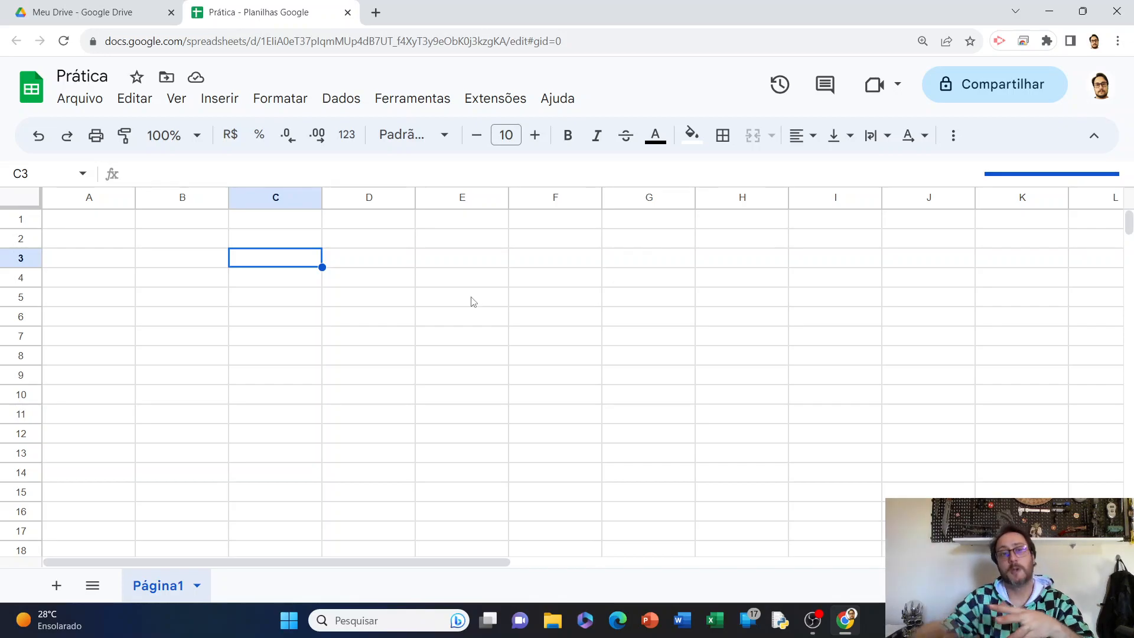
left_click(123, 357)
left_click(94, 223)
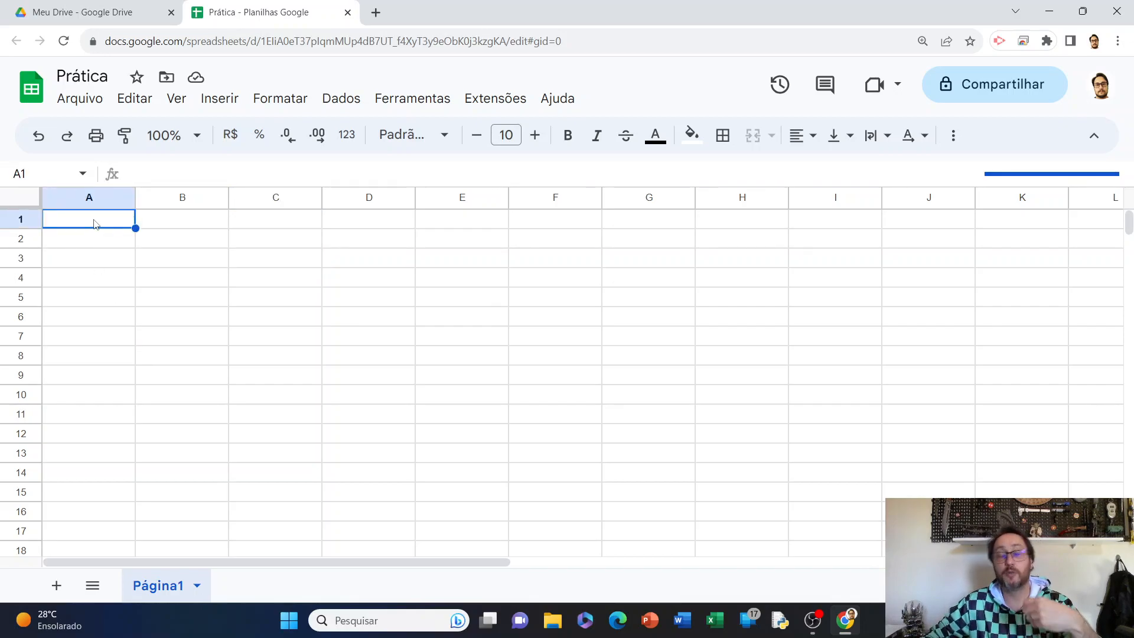
left_click(99, 241)
Step: Enter the column headers "Pessoa" in cell A1 and "Distância_Percorrida" in cell B1
left_click(100, 223)
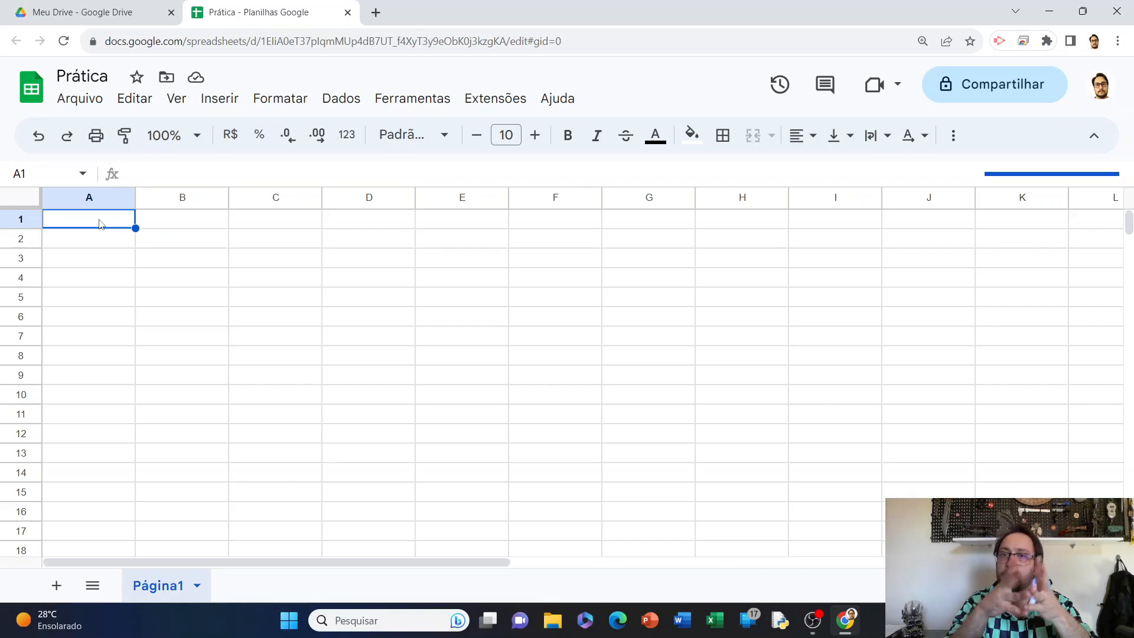
type("Pessoa")
key("Tab")
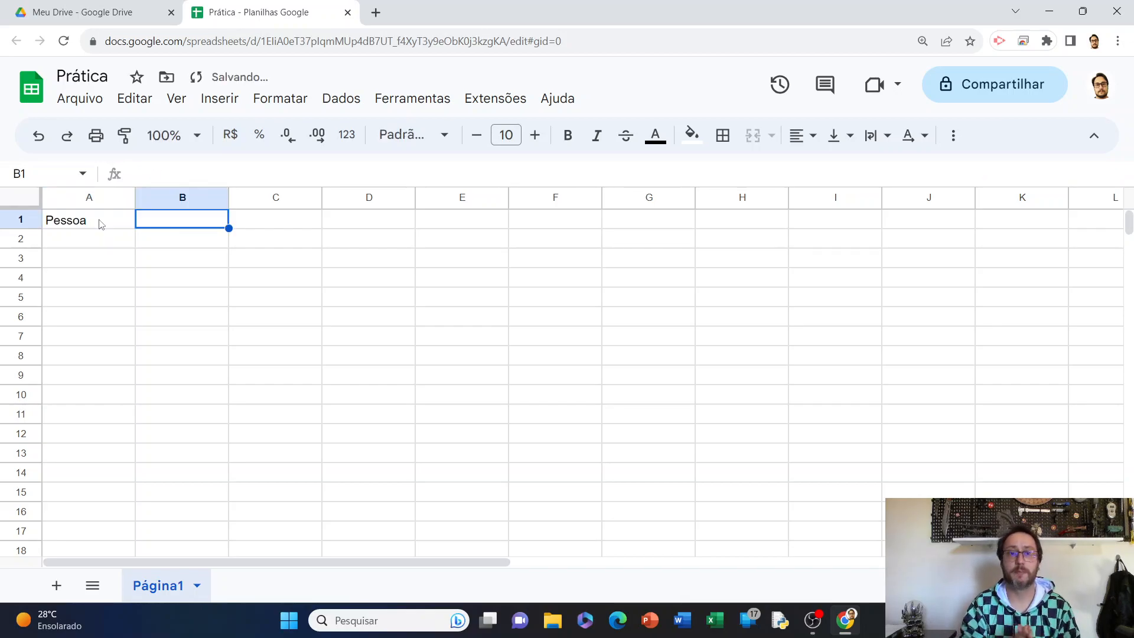
type("Dis")
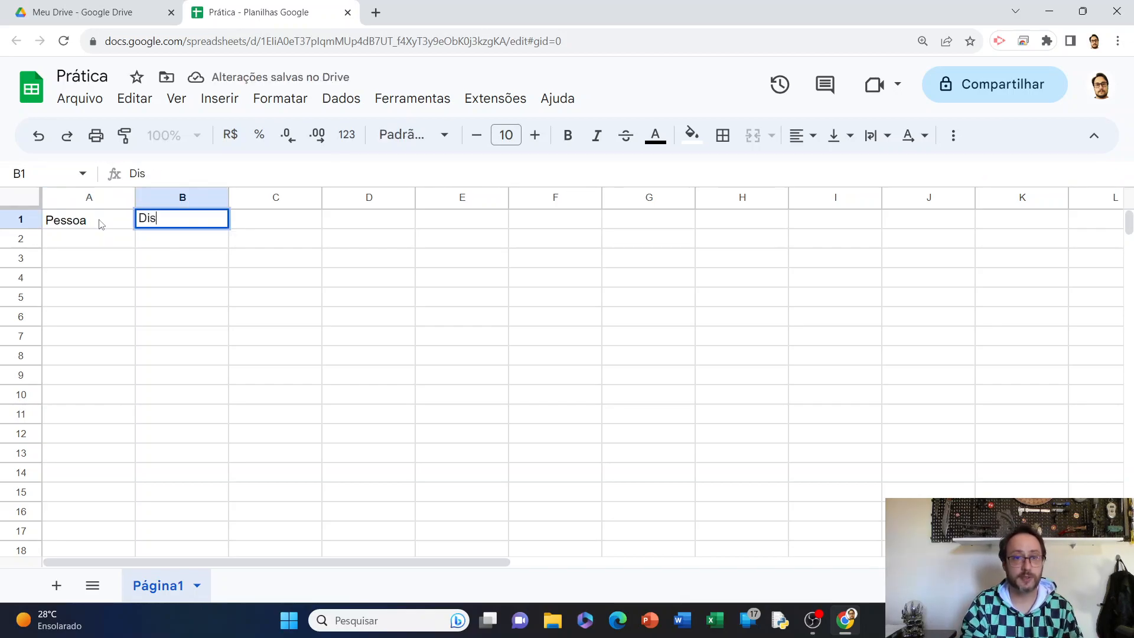
type("tância")
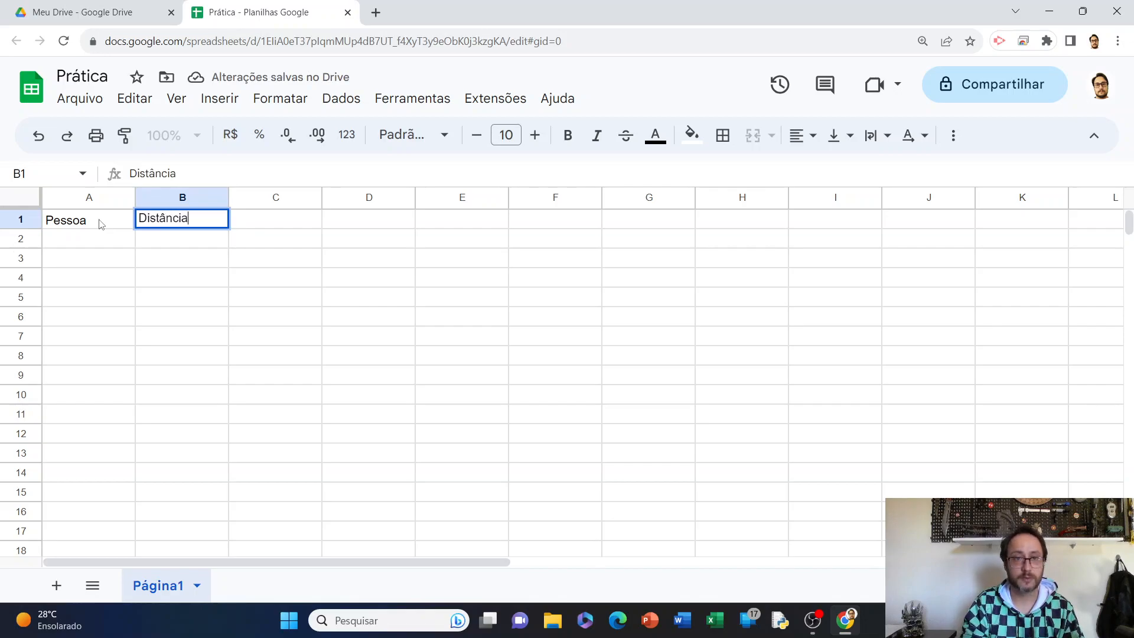
type("_")
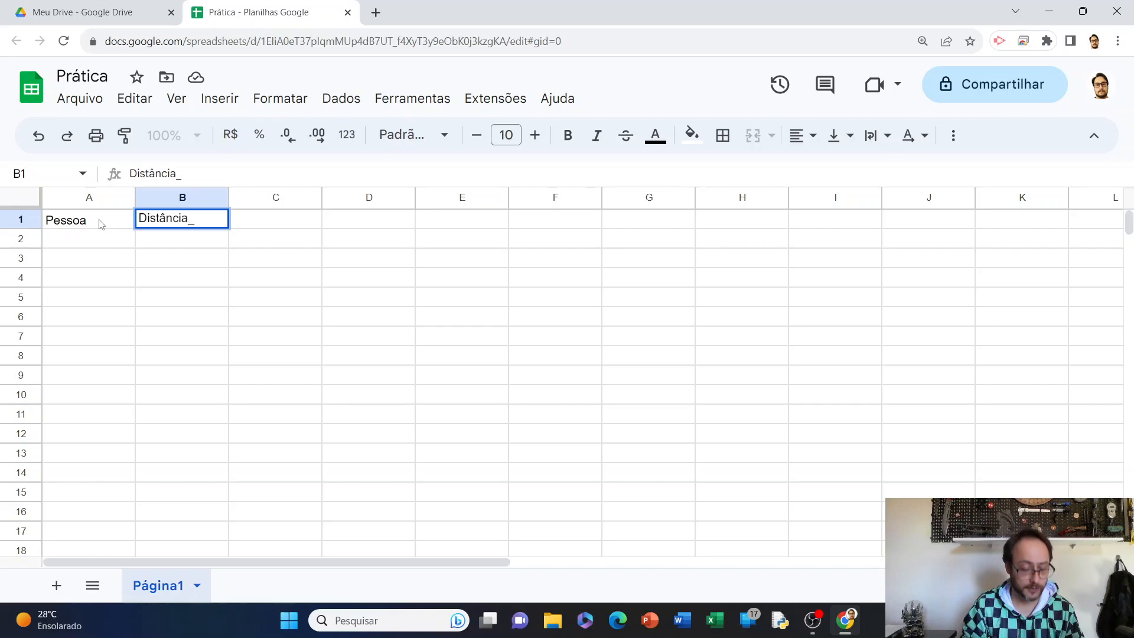
type("Percorr")
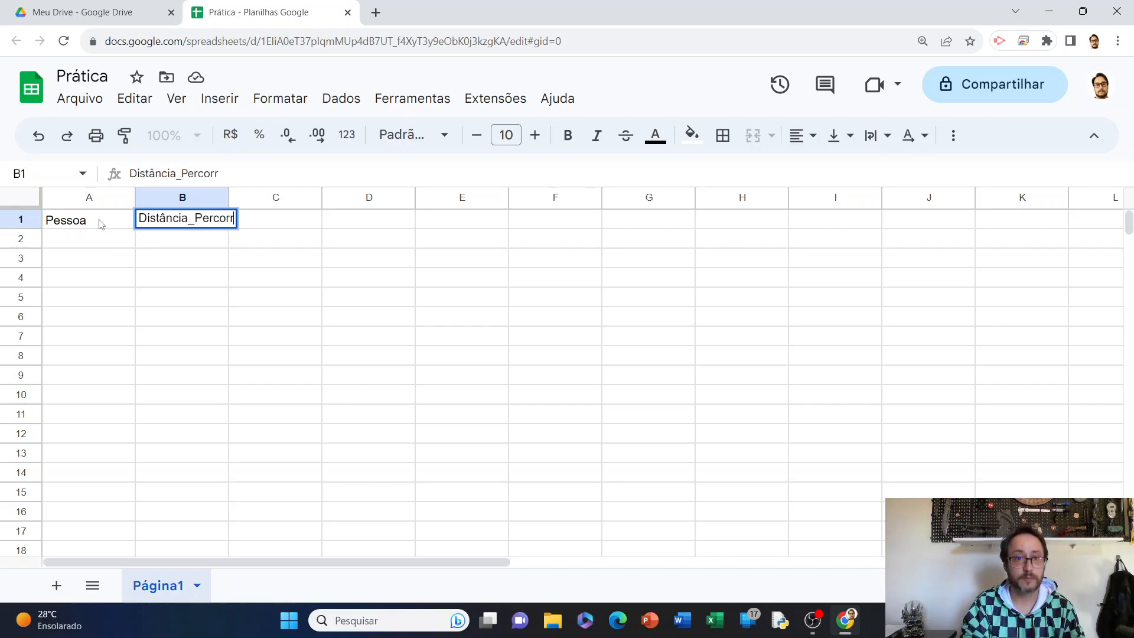
type("ida")
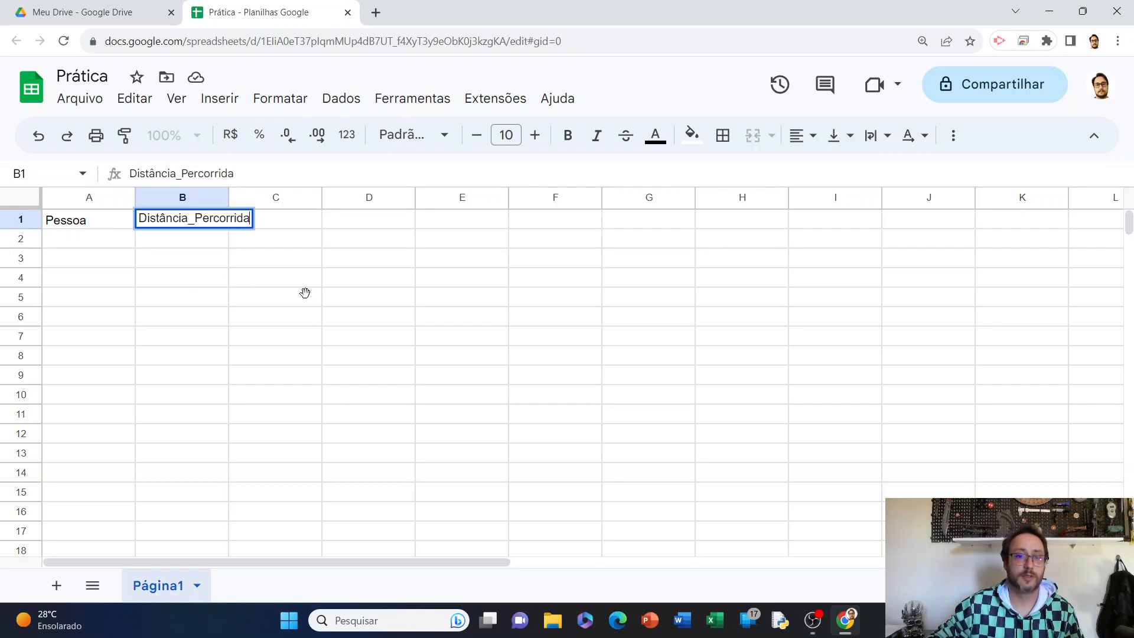
Step: Widen column B so that the whole "Distância_Percorrida" header fits inside it
left_click_drag(306, 313, 306, 298)
left_click_drag(229, 198, 263, 198)
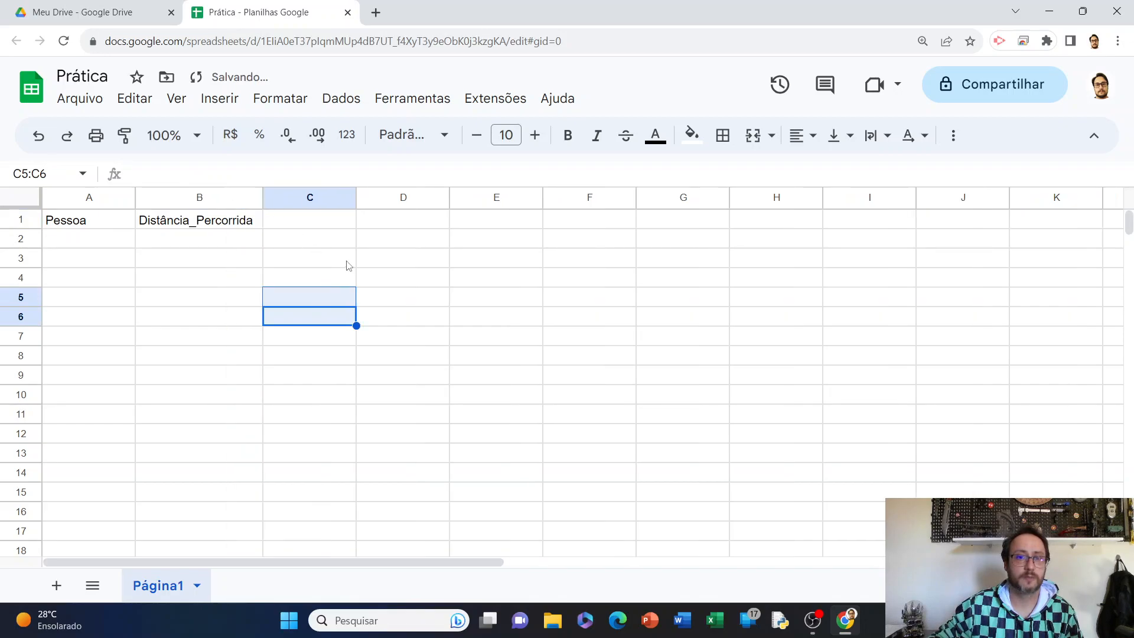
left_click(347, 263)
Step: Add the third column header "Tempo" in cell C1
left_click(86, 227)
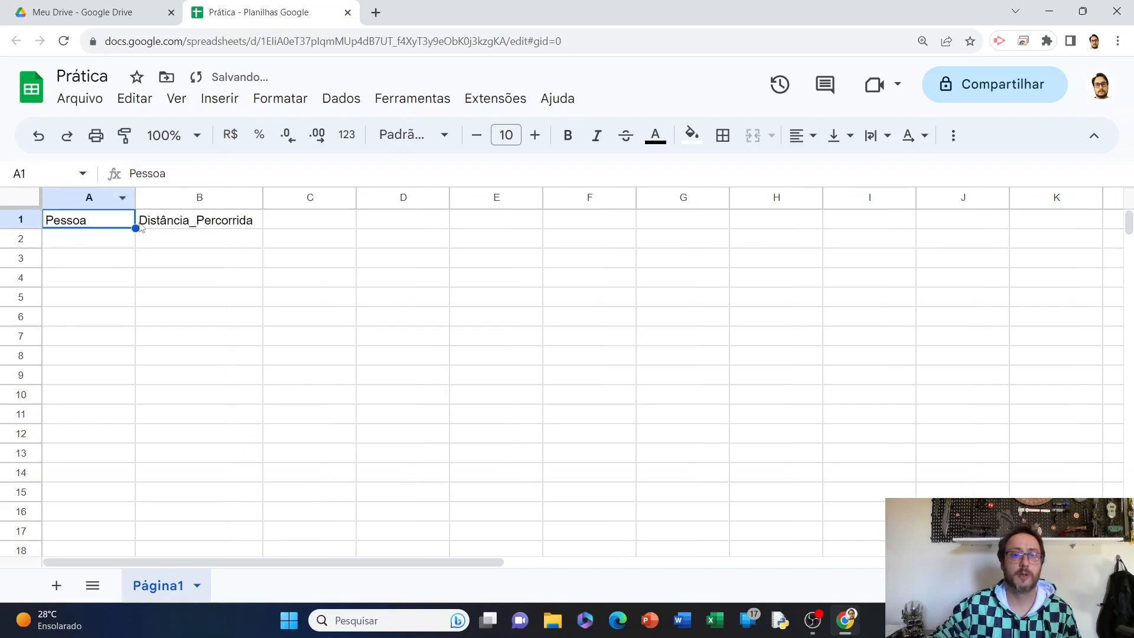
left_click(211, 221)
left_click(293, 222)
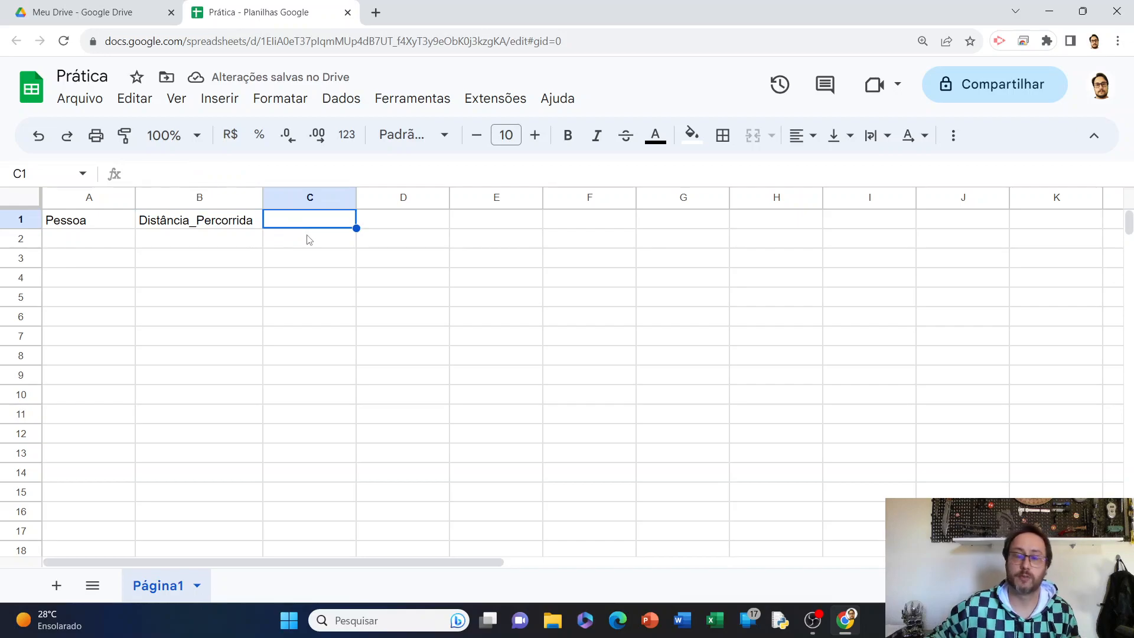
type("Tempo")
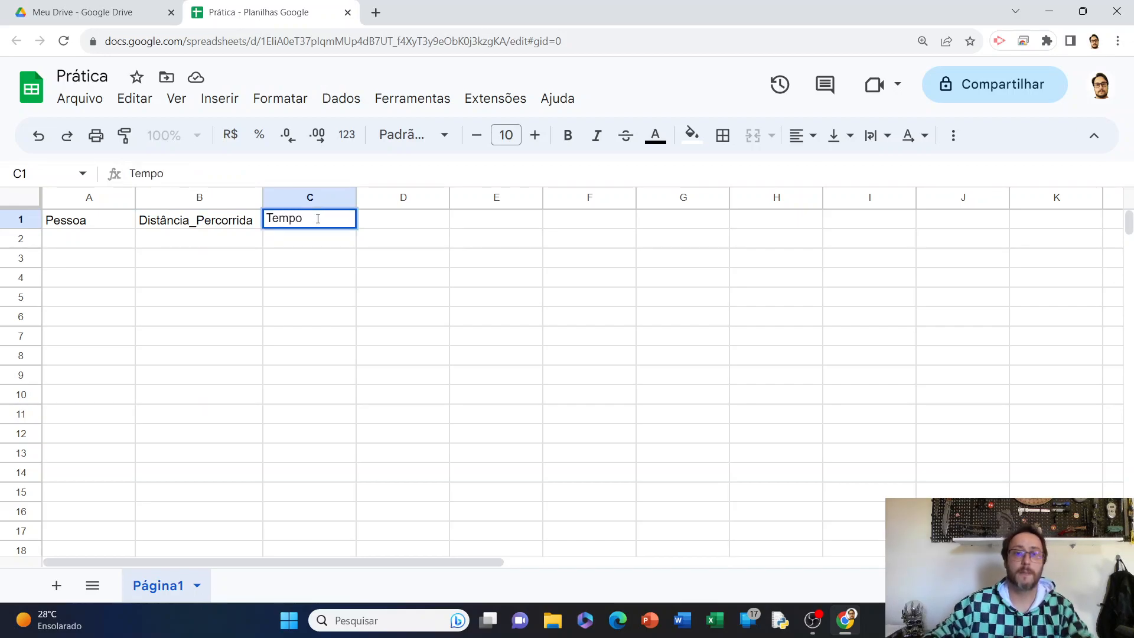
left_click(371, 302)
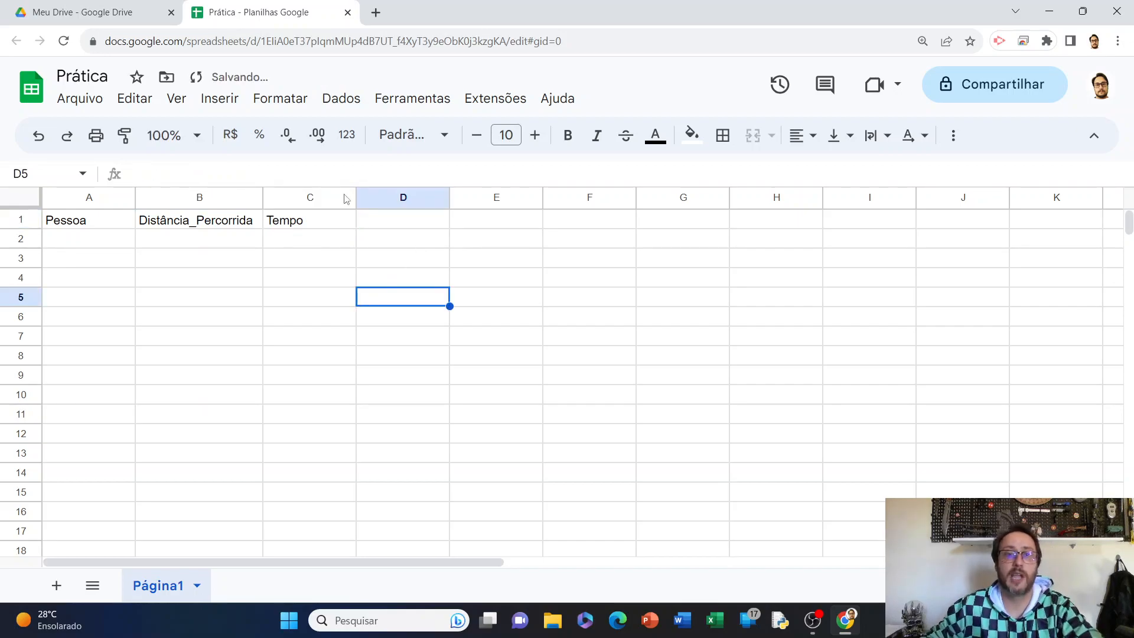
Step: Number the people 1 to 6 in cells A2 to A7 of the Pessoa column
left_click(103, 243)
type("1")
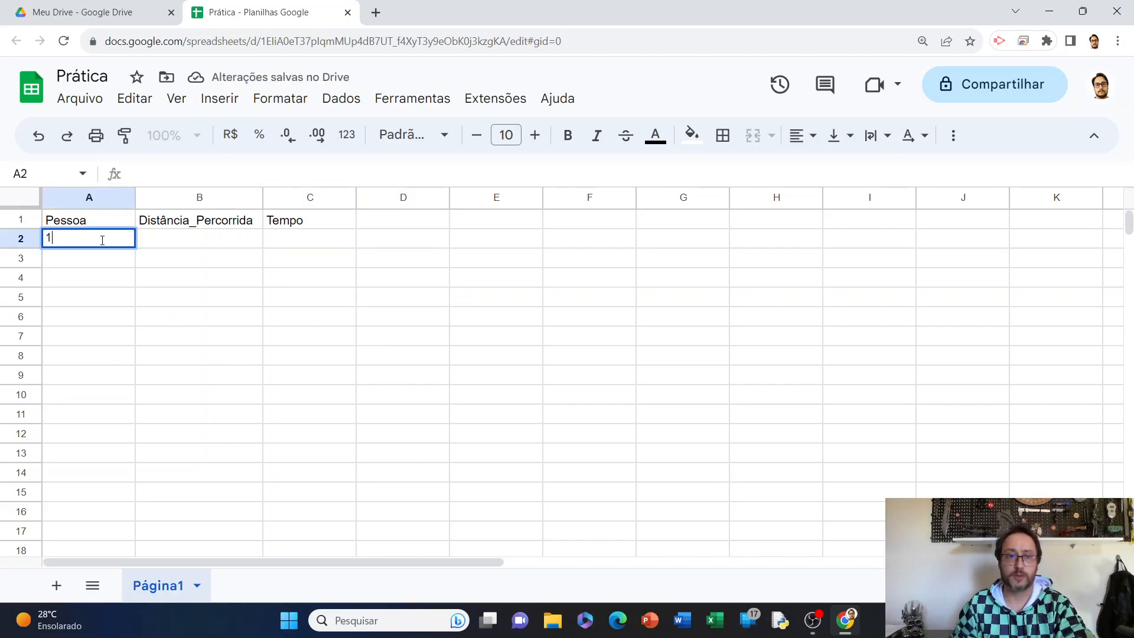
key("Return")
type("2")
key("Return")
type("3")
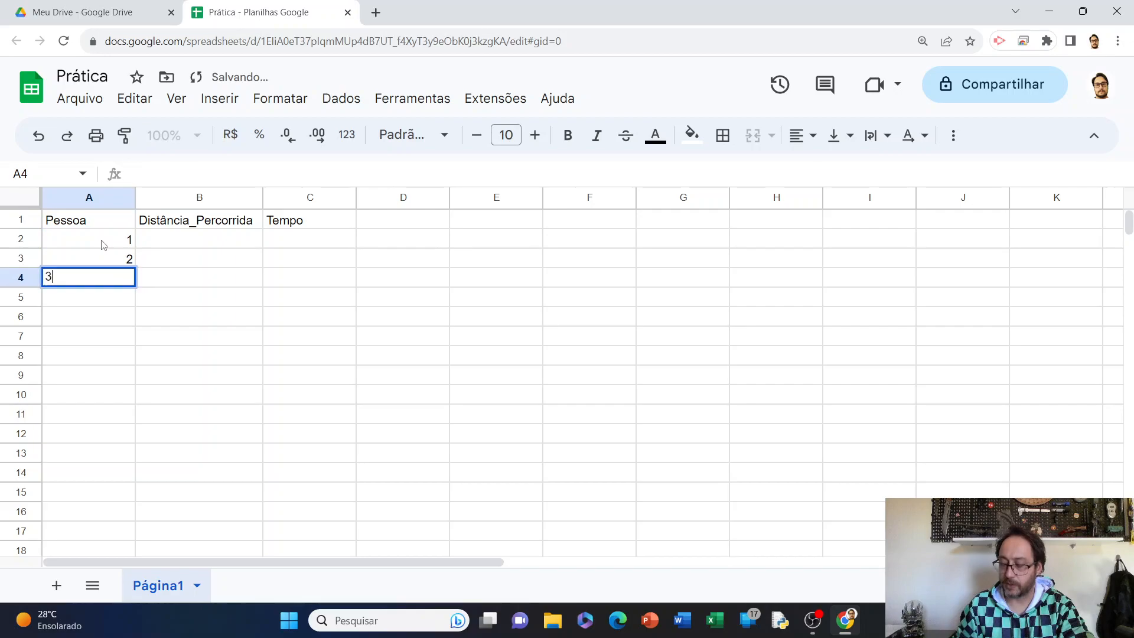
key("Return")
type("4")
key("Return")
type("5")
key("Return")
type("6")
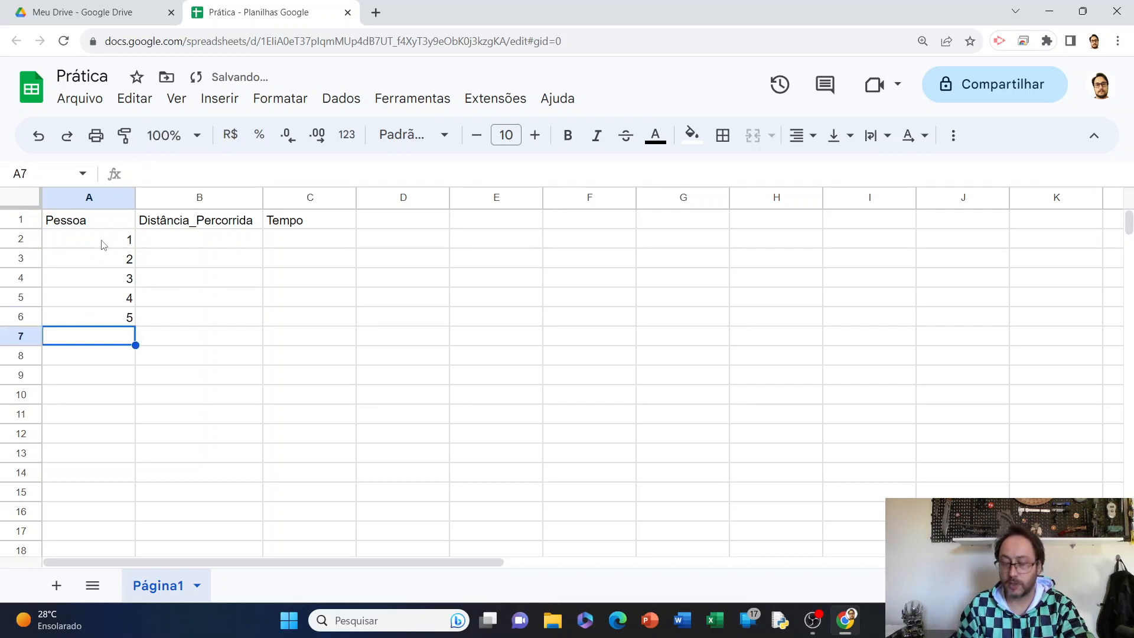
key("Right")
Step: Fill the Distância_Percorrida column from B2 to B7 with 200, 500, 1000, 800, 700 and 850
key("Right")
key("Up")
key("Up")
key("Up")
key("Left")
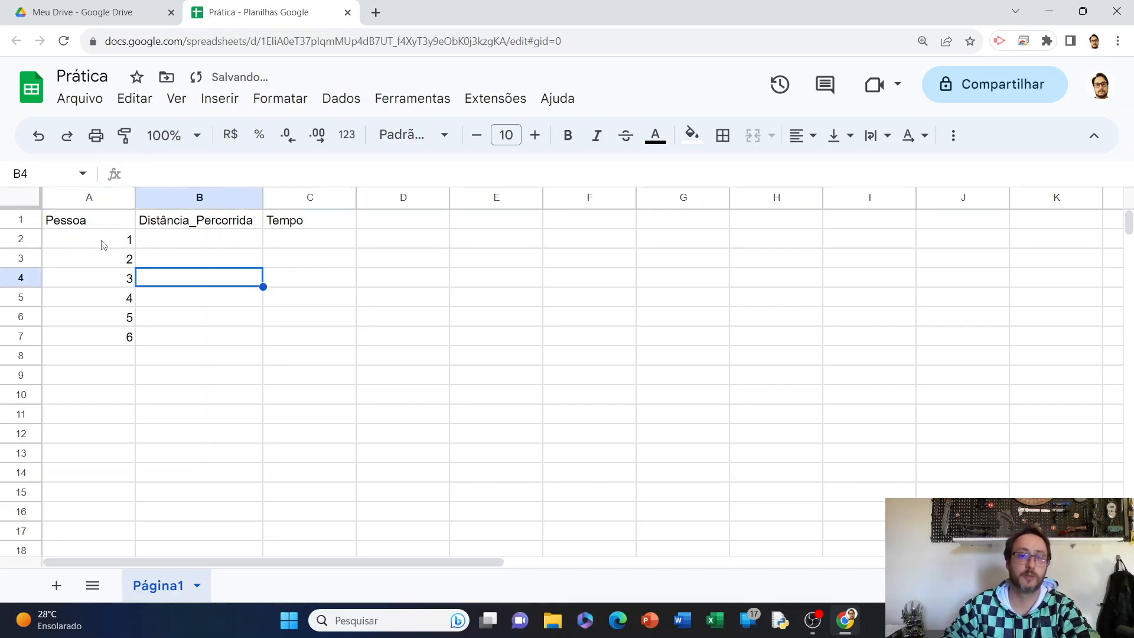
key("Up")
key("Up")
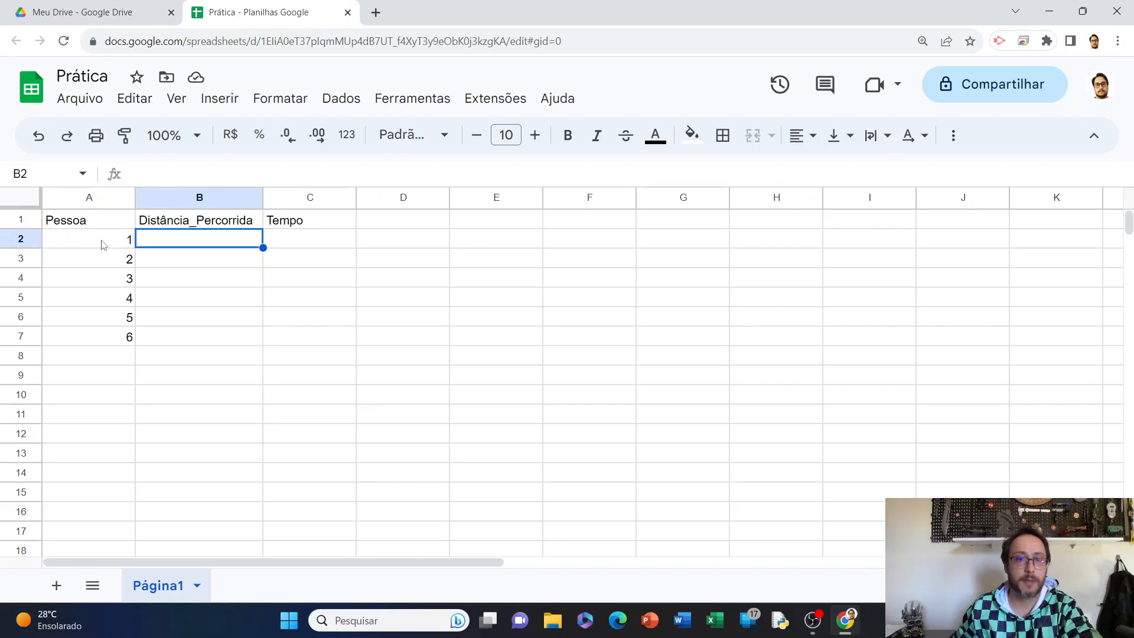
type("200")
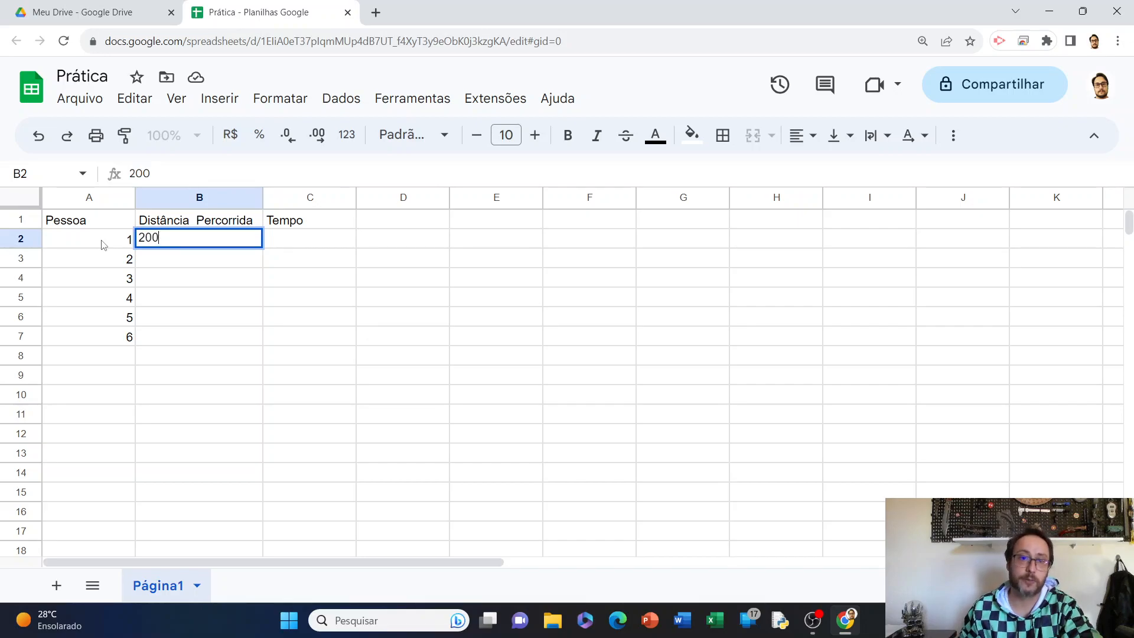
key("Return")
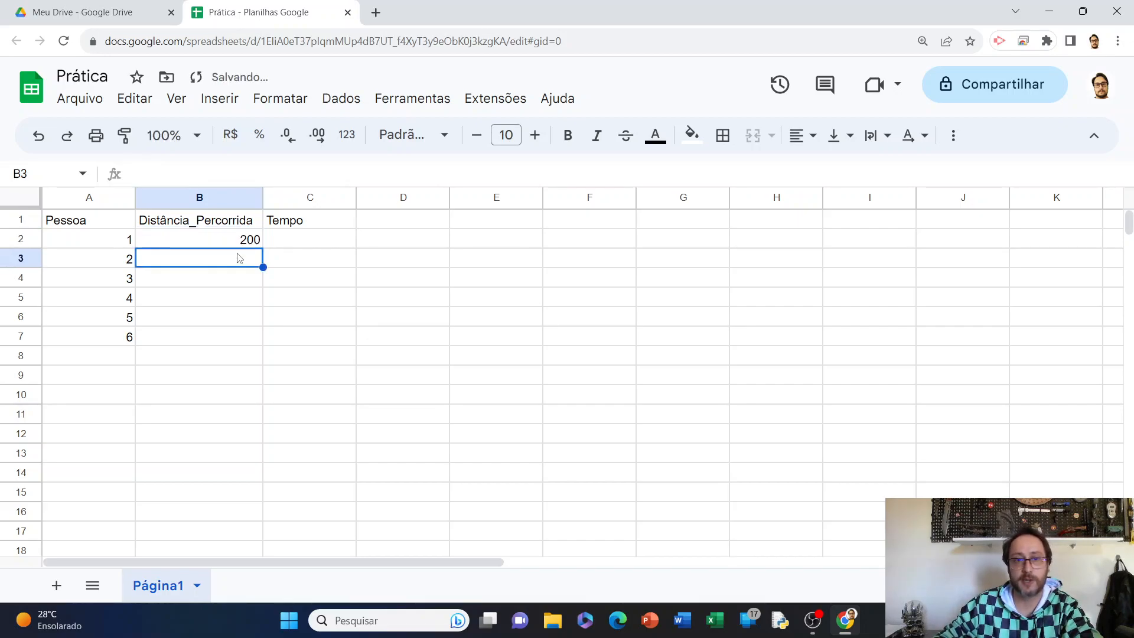
type("500")
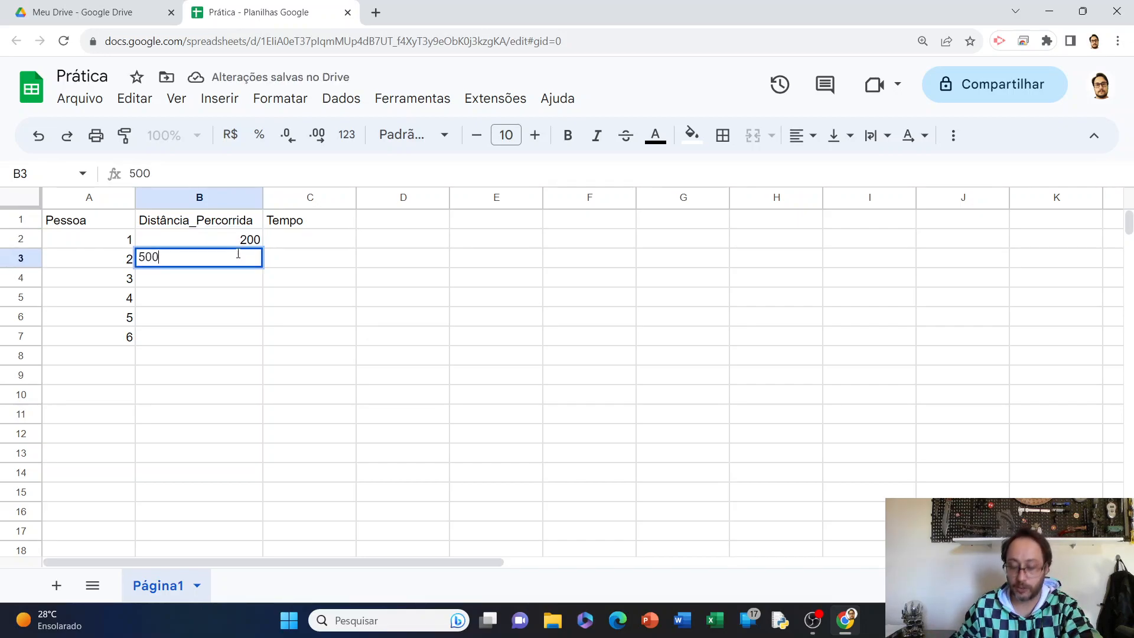
key("Return")
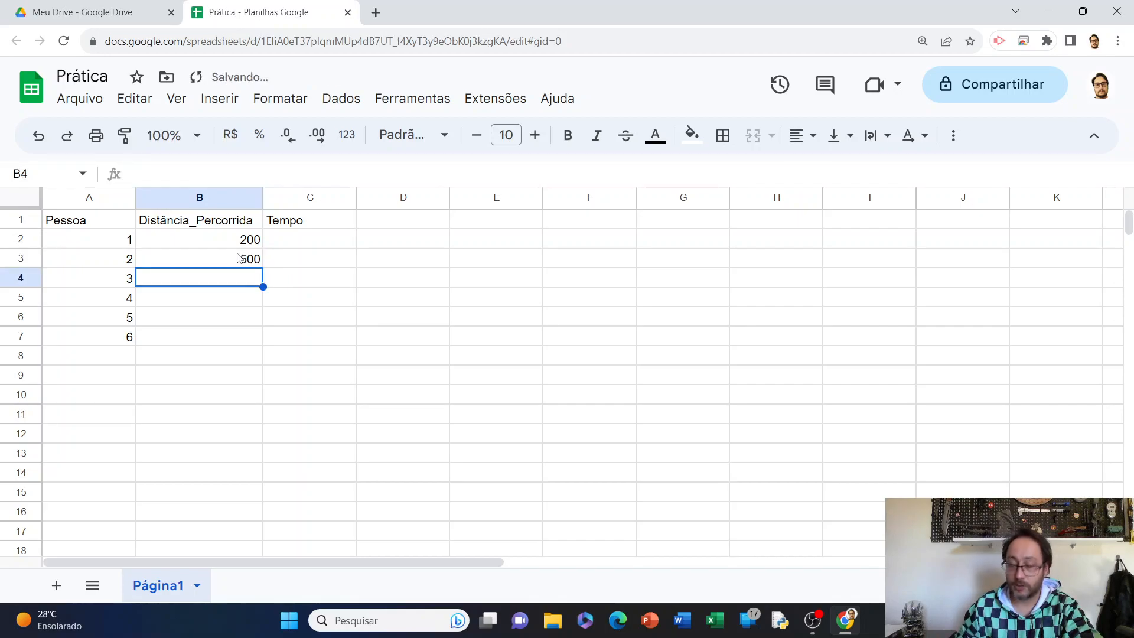
type("1000")
key("Return")
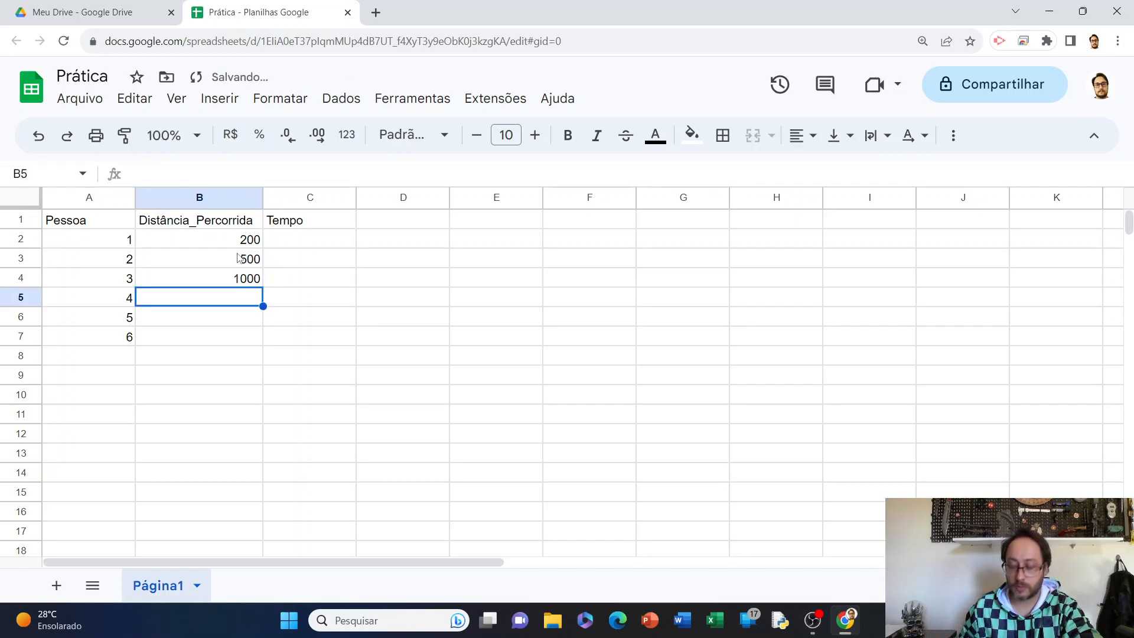
type("800")
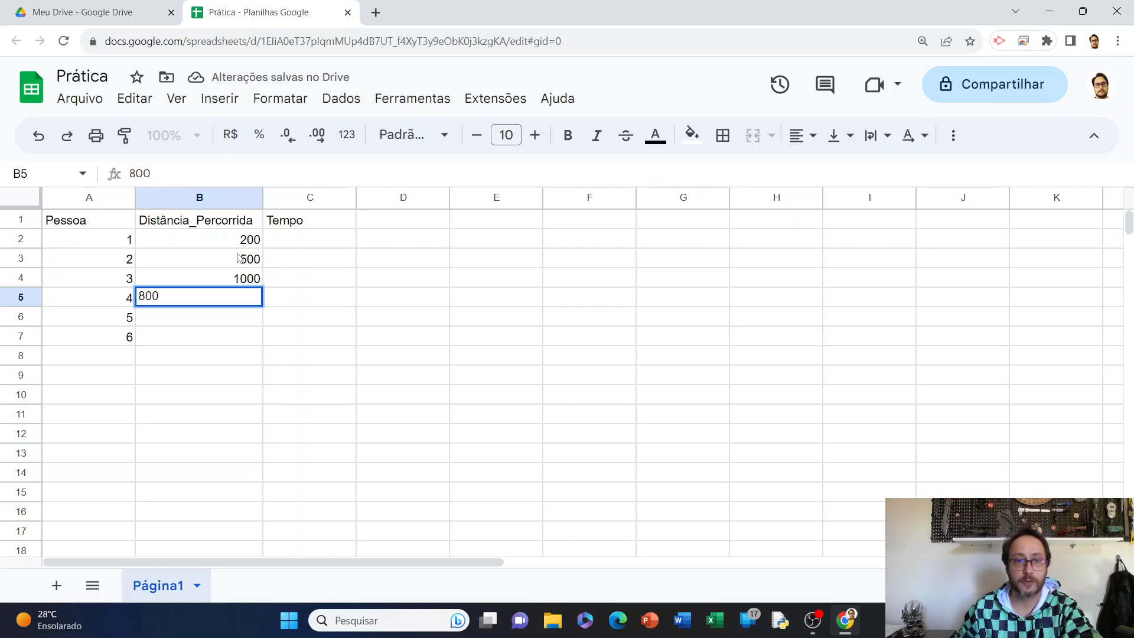
key("Return")
type("700")
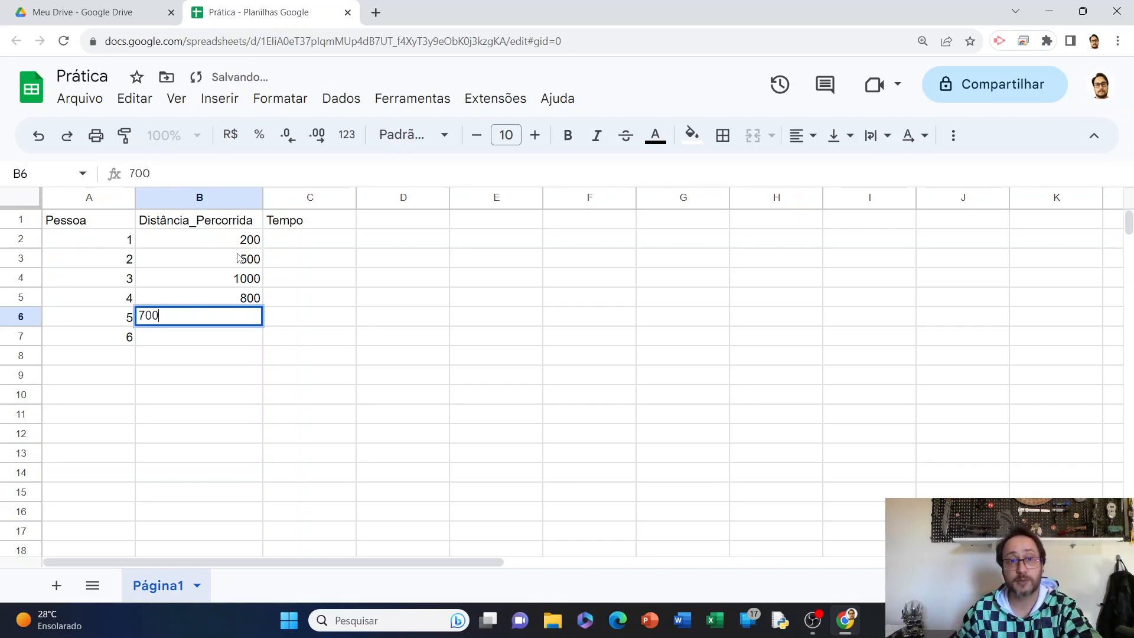
key("Return")
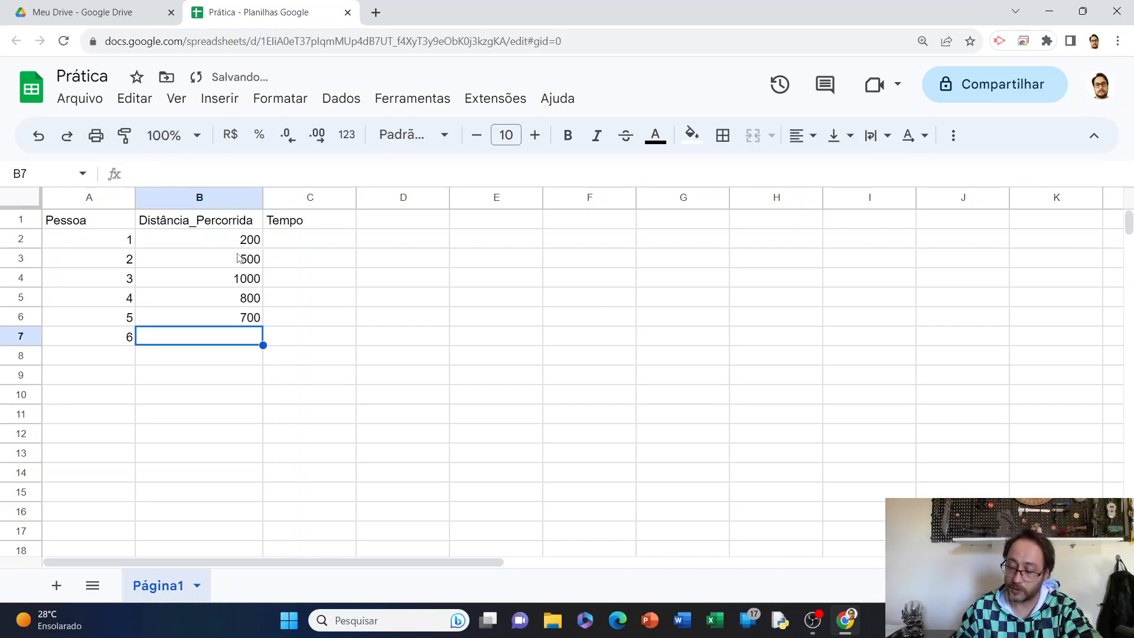
type("850")
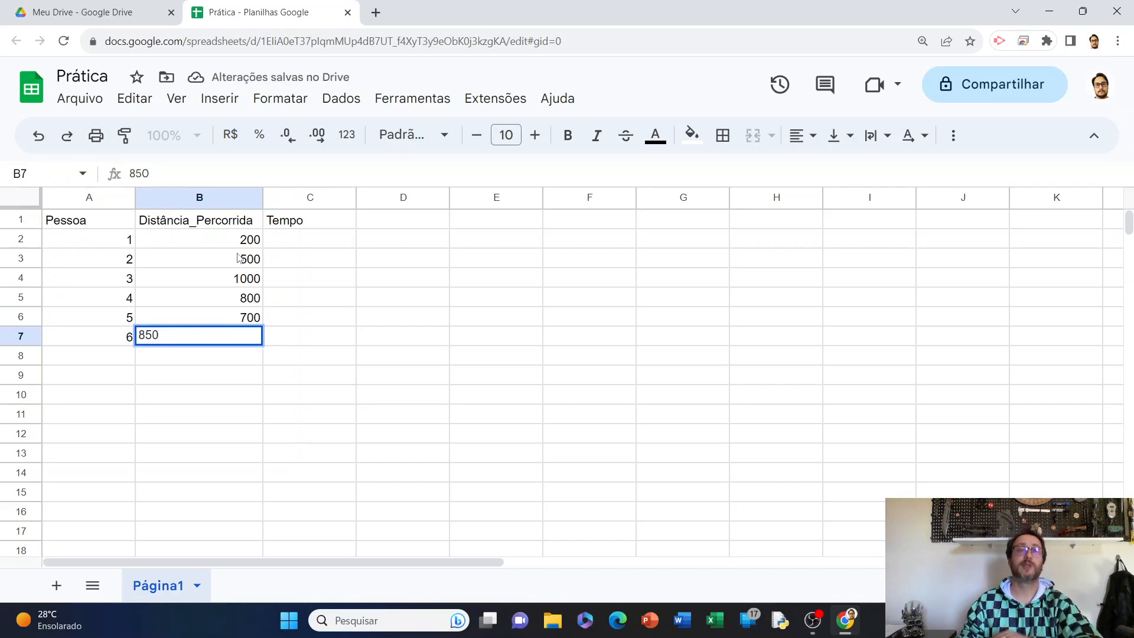
key("Tab")
Step: Fill the Tempo column from C2 to C7 with 10, 15, 25, 50, 29 and 40
key("Up")
key("Up")
key("Up")
key("Up")
key("Up")
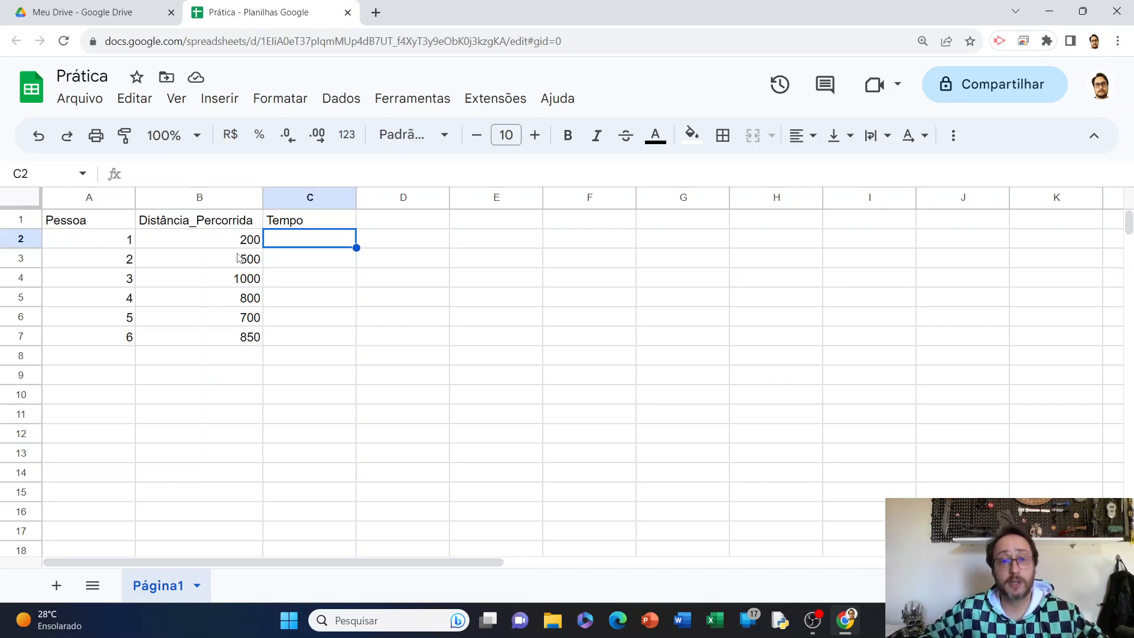
type("10")
key("Return")
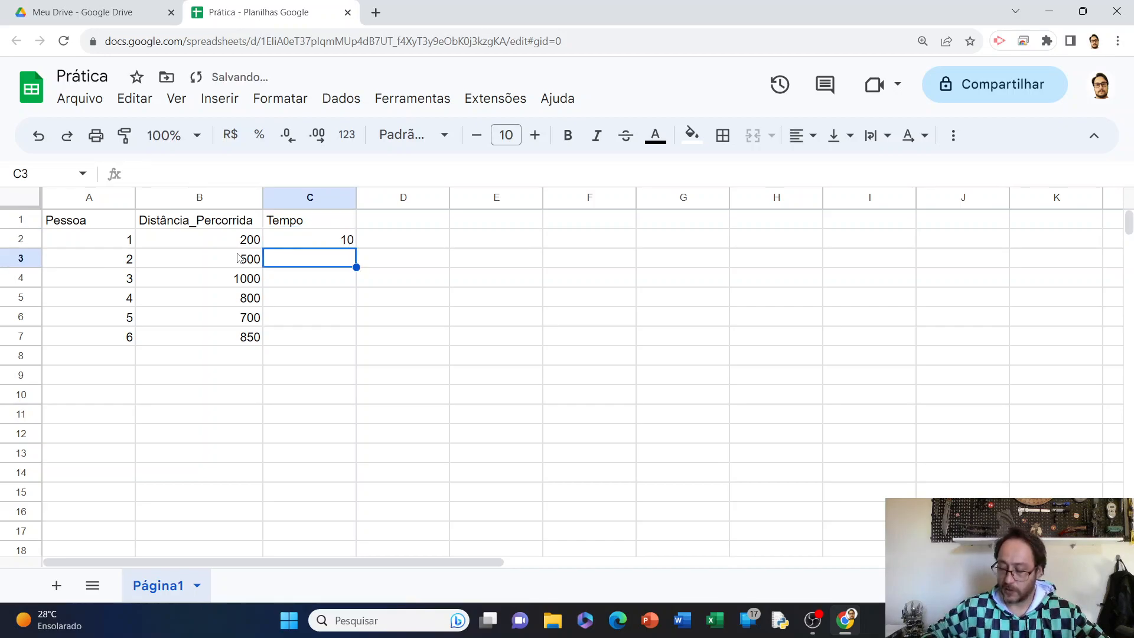
type("15")
key("Return")
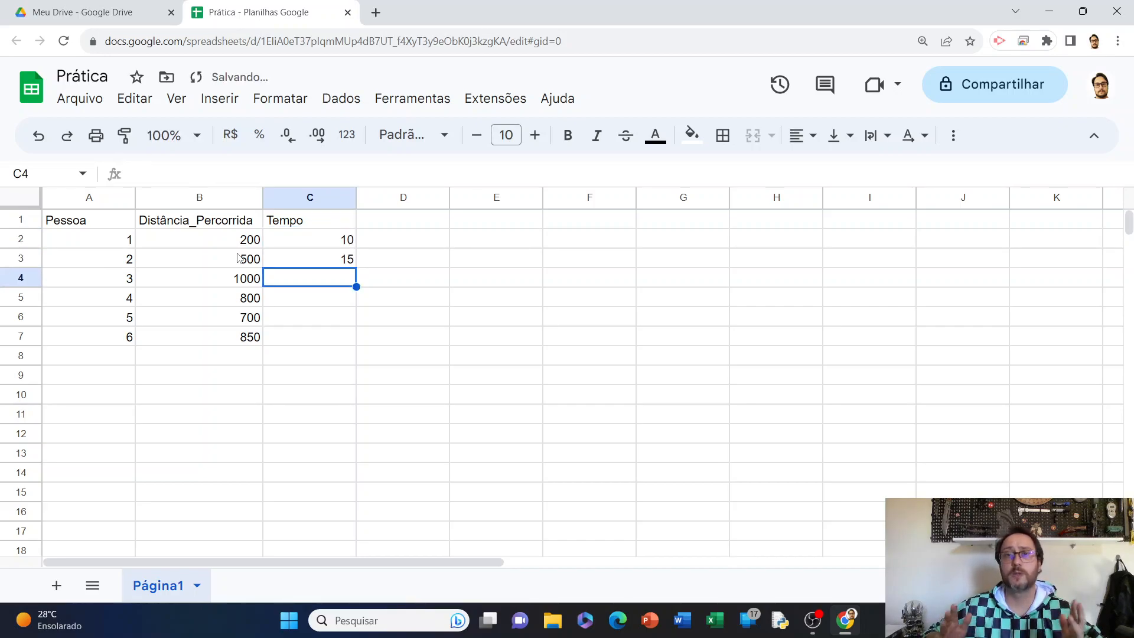
type("25")
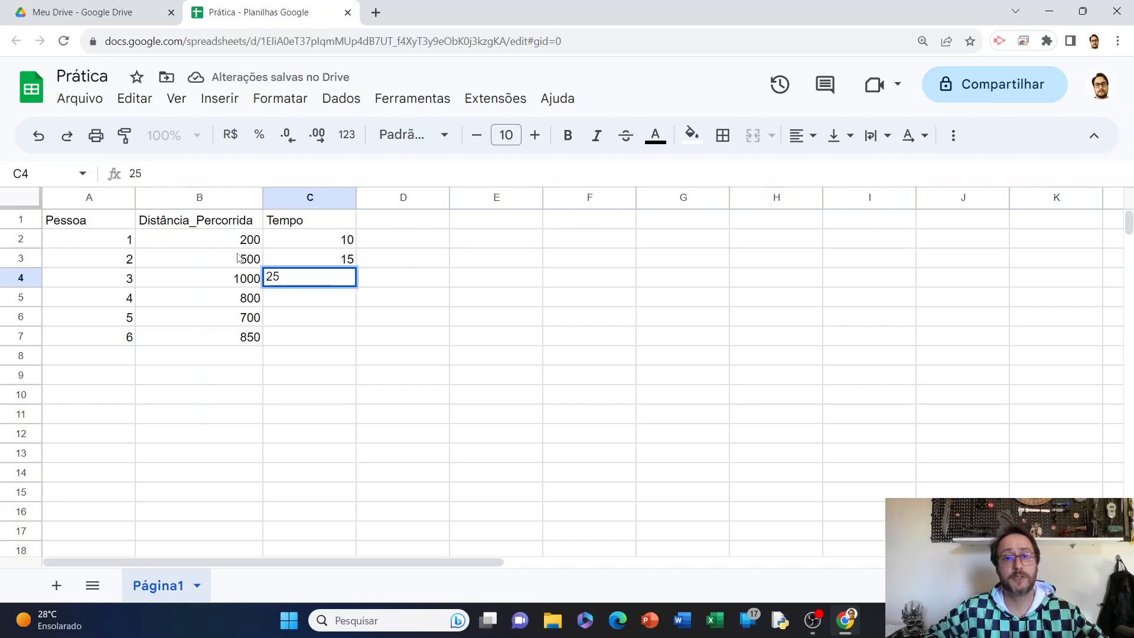
key("Return")
type("50")
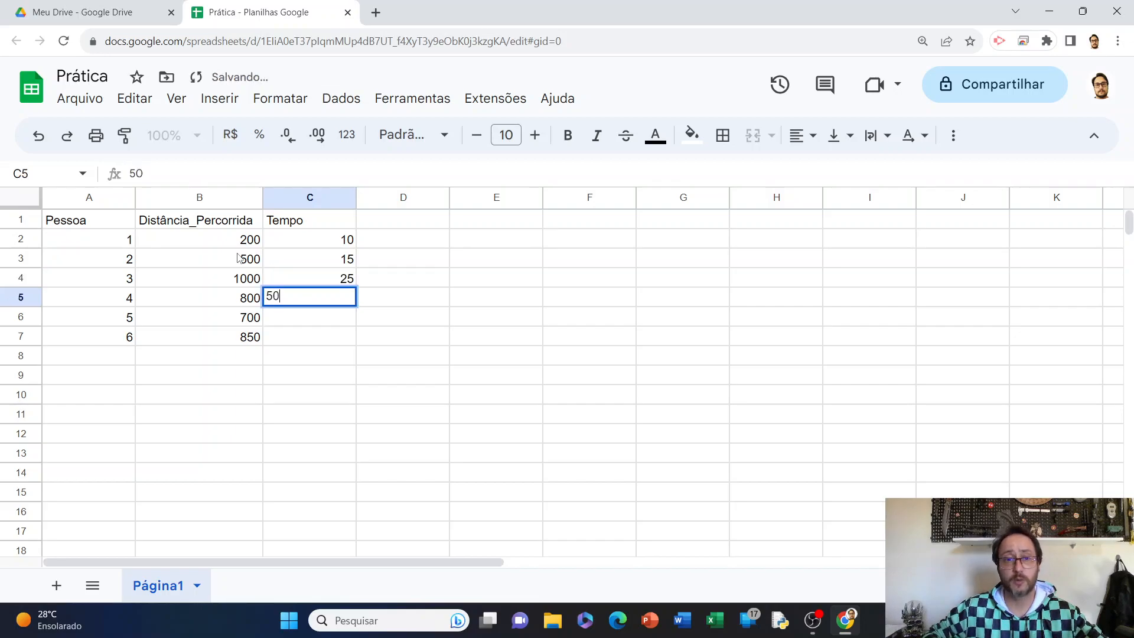
key("Return")
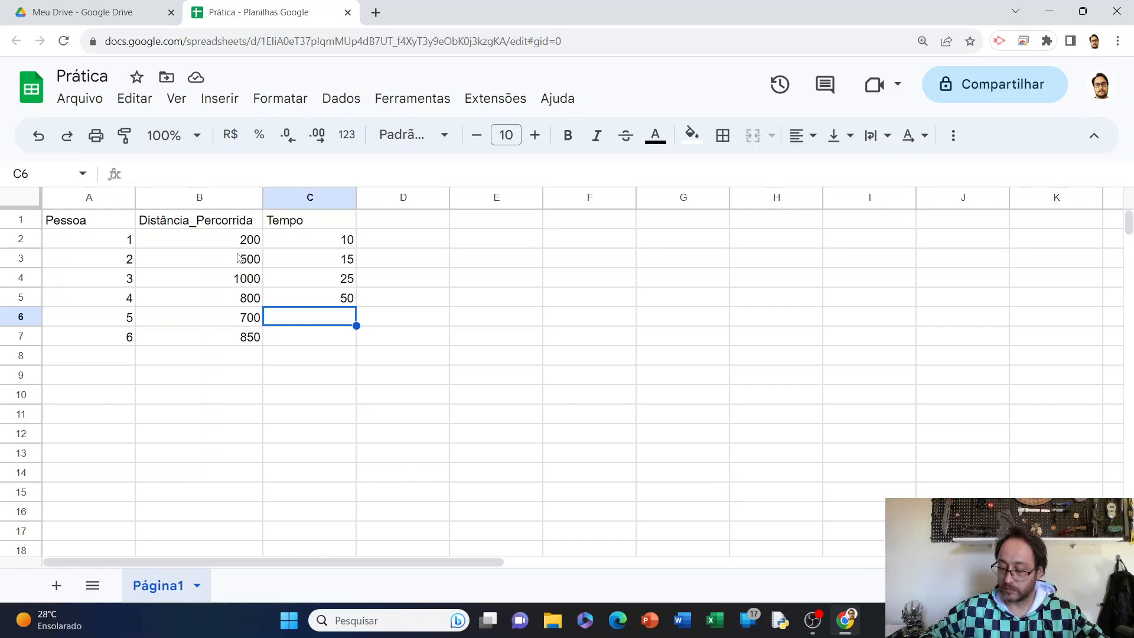
type("29")
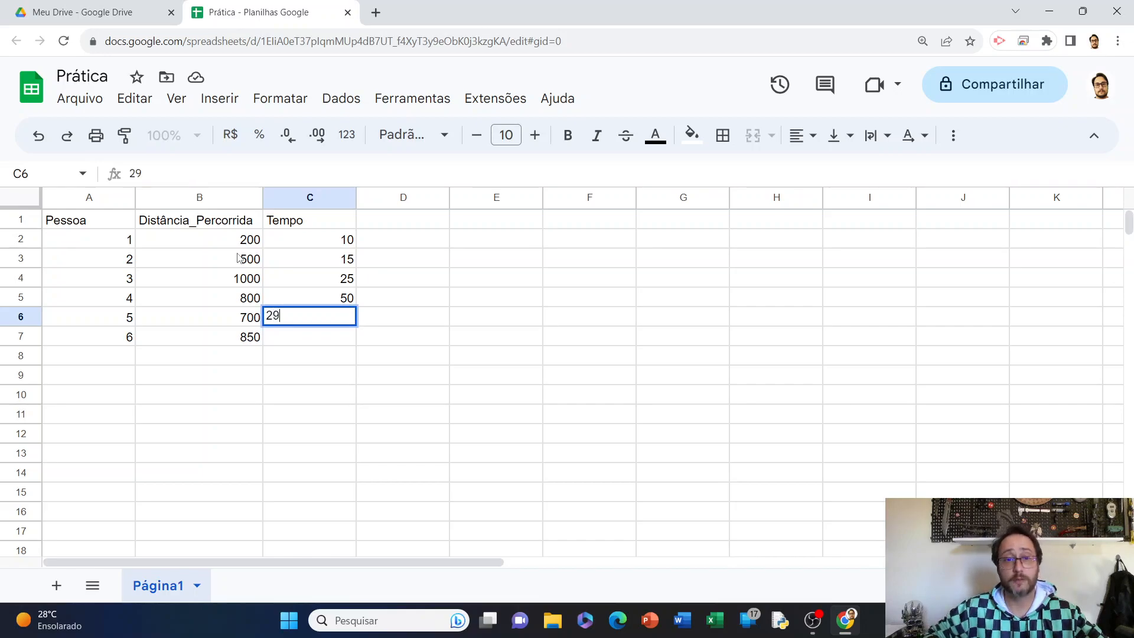
key("Return")
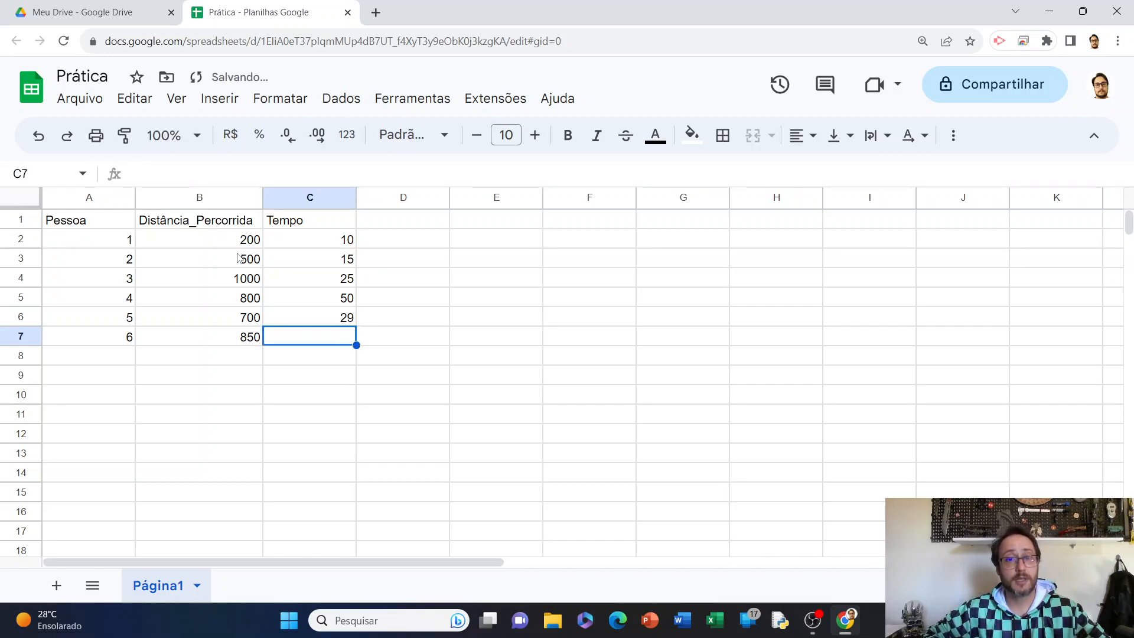
type("40")
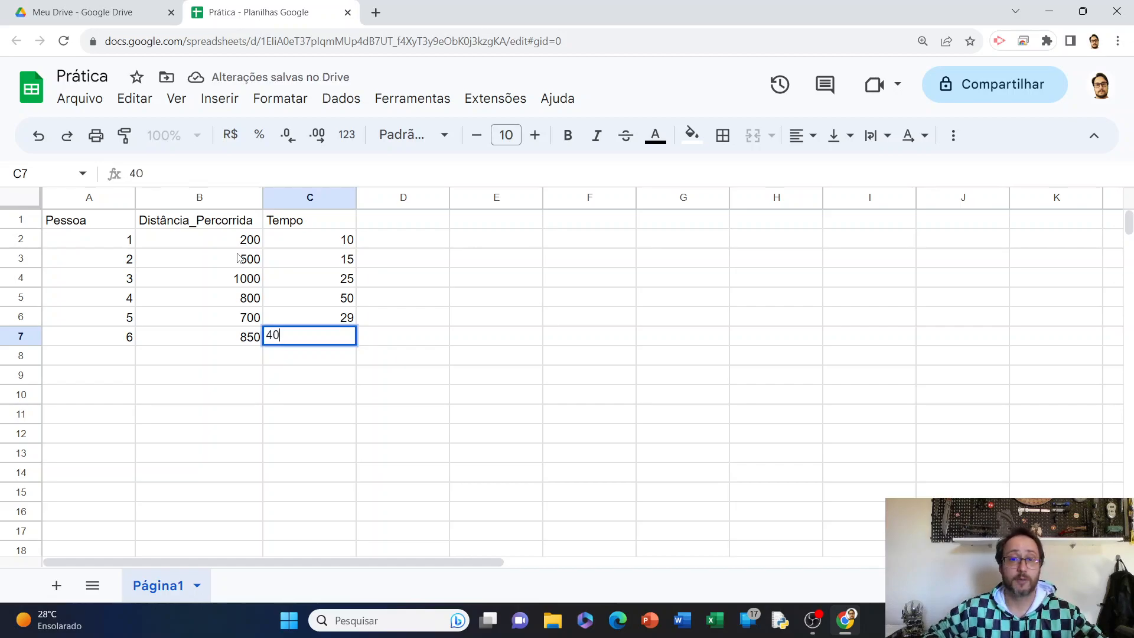
key("Tab")
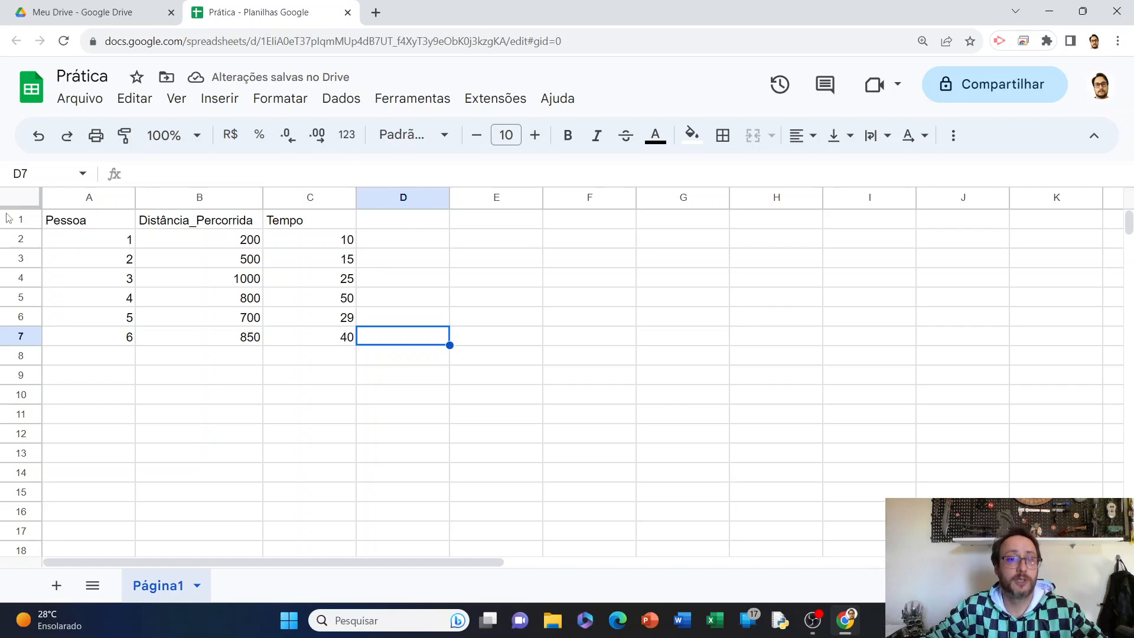
Step: Review the three column headers in row 1 and the person numbers in A2 to A7
left_click(96, 225)
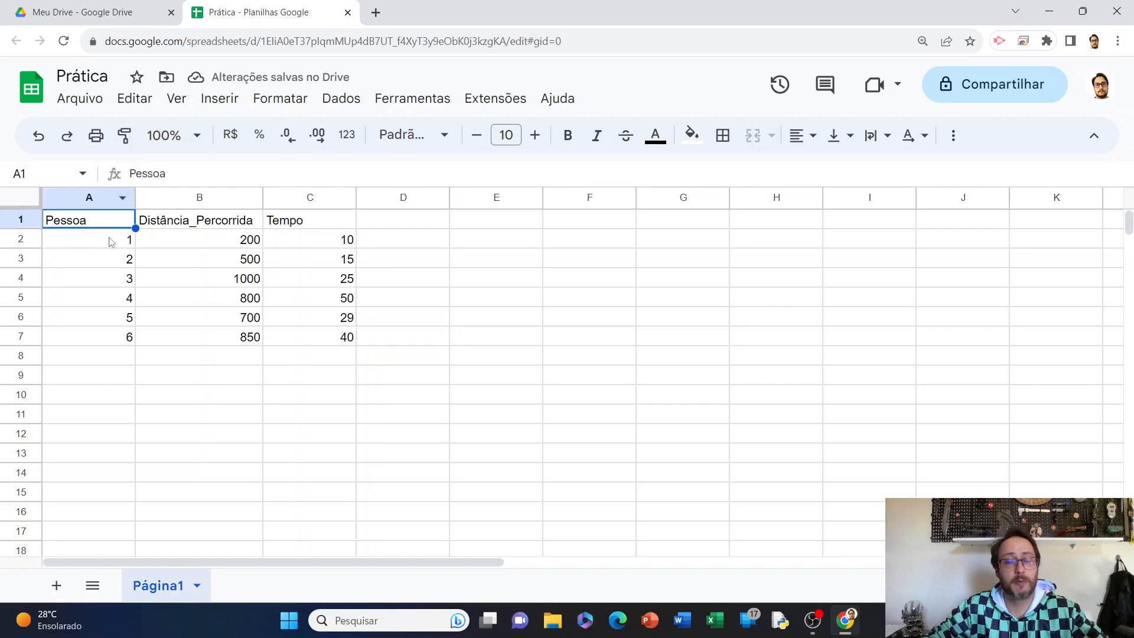
left_click(197, 228)
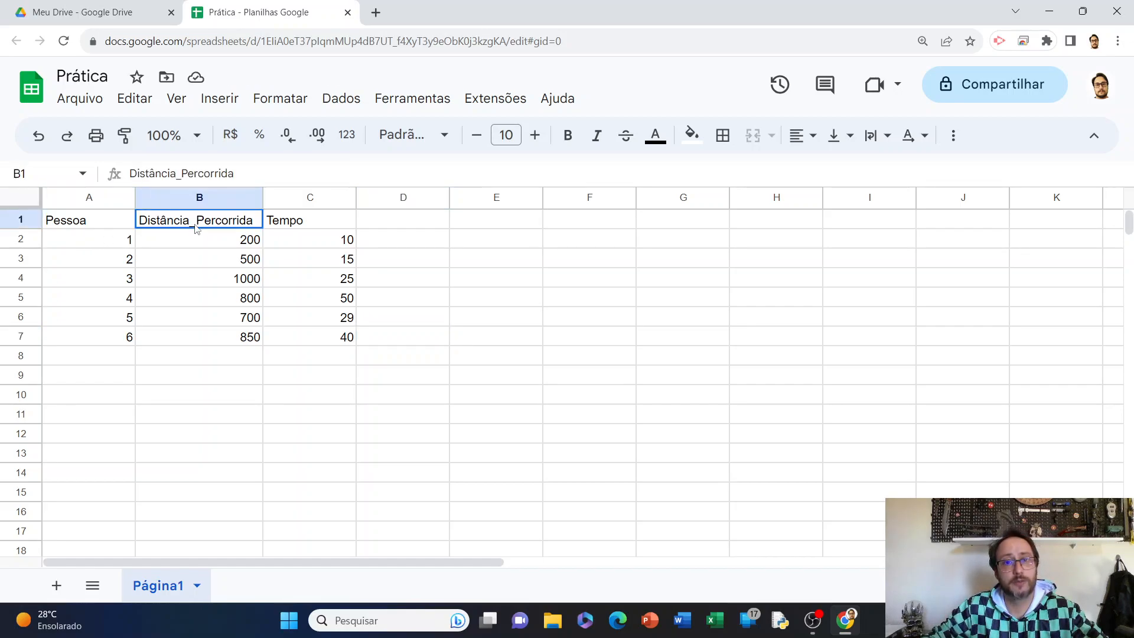
left_click(329, 222)
left_click(113, 243)
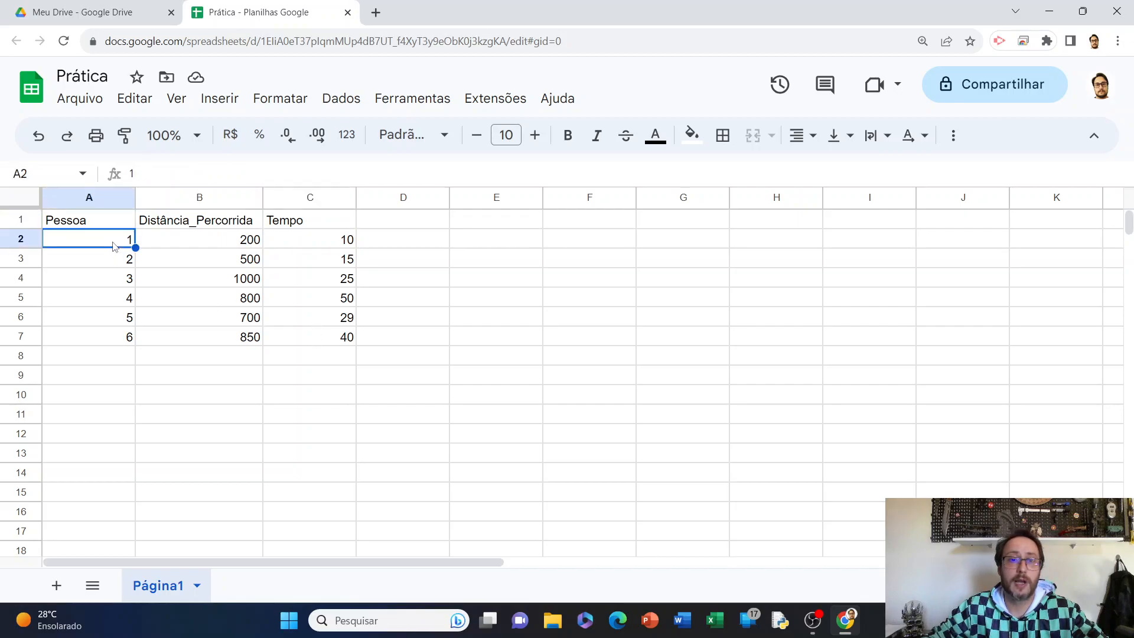
left_click(118, 260)
left_click(121, 281)
left_click(124, 299)
left_click(124, 319)
left_click(123, 340)
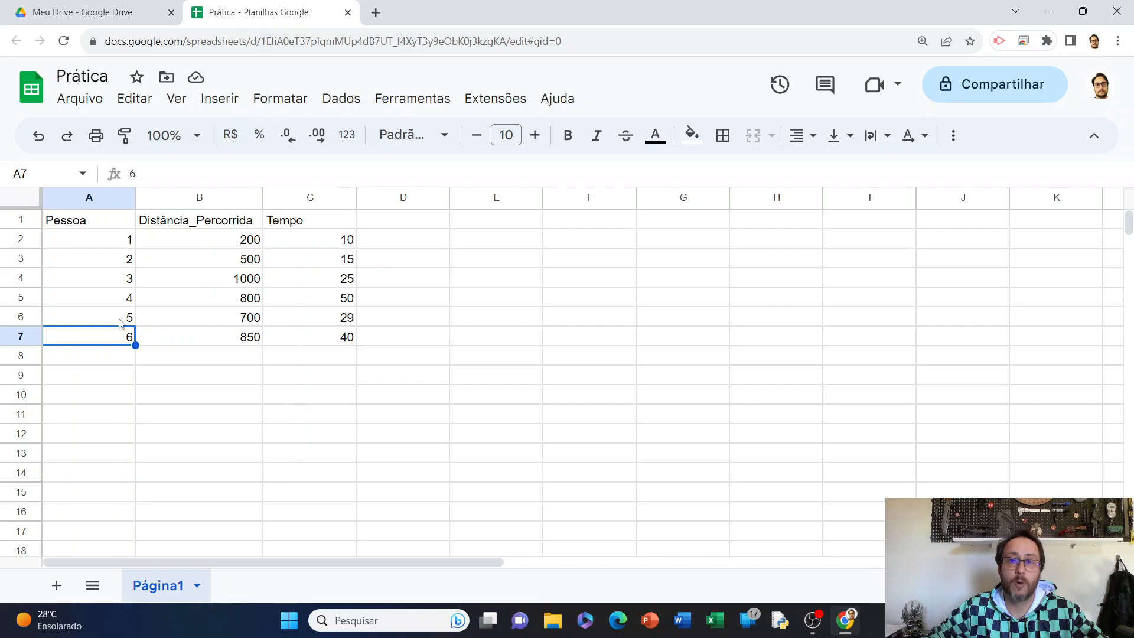
Step: Go through the distance and time entries of each person in B2 to C7
left_click(231, 246)
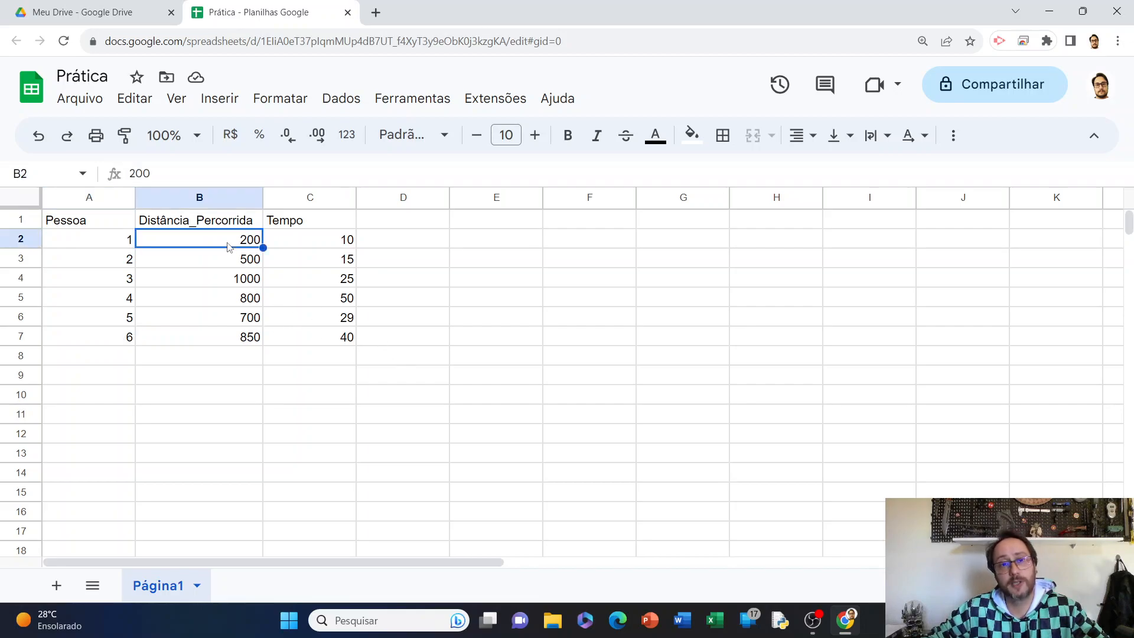
left_click(299, 248)
left_click(309, 261)
left_click(242, 258)
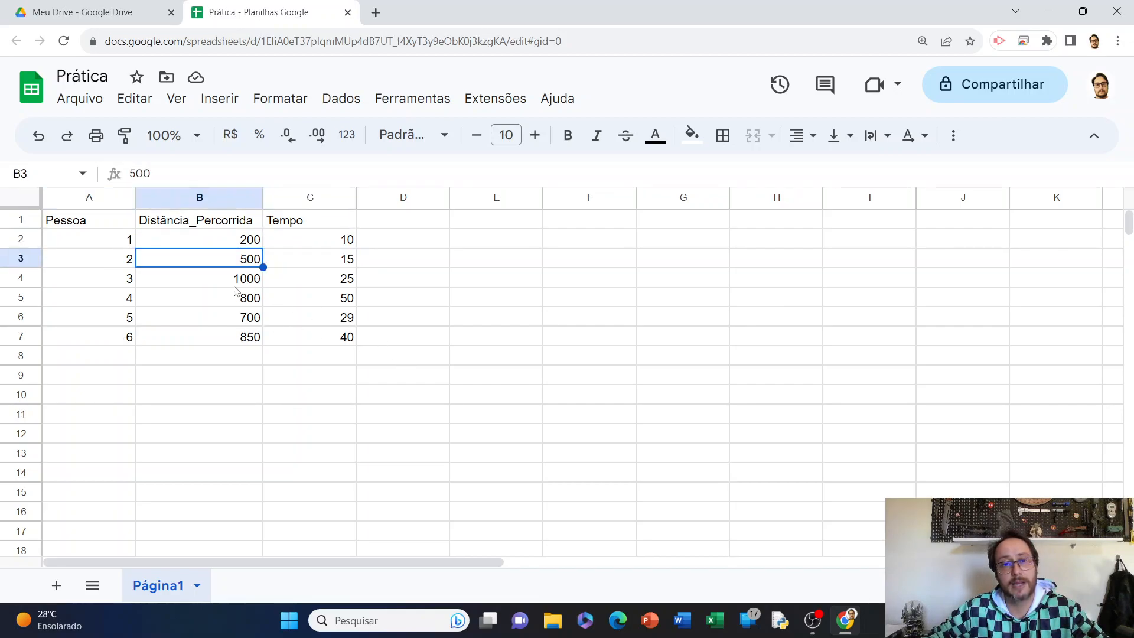
left_click(245, 281)
left_click(308, 282)
left_click(311, 299)
left_click(312, 319)
left_click(243, 322)
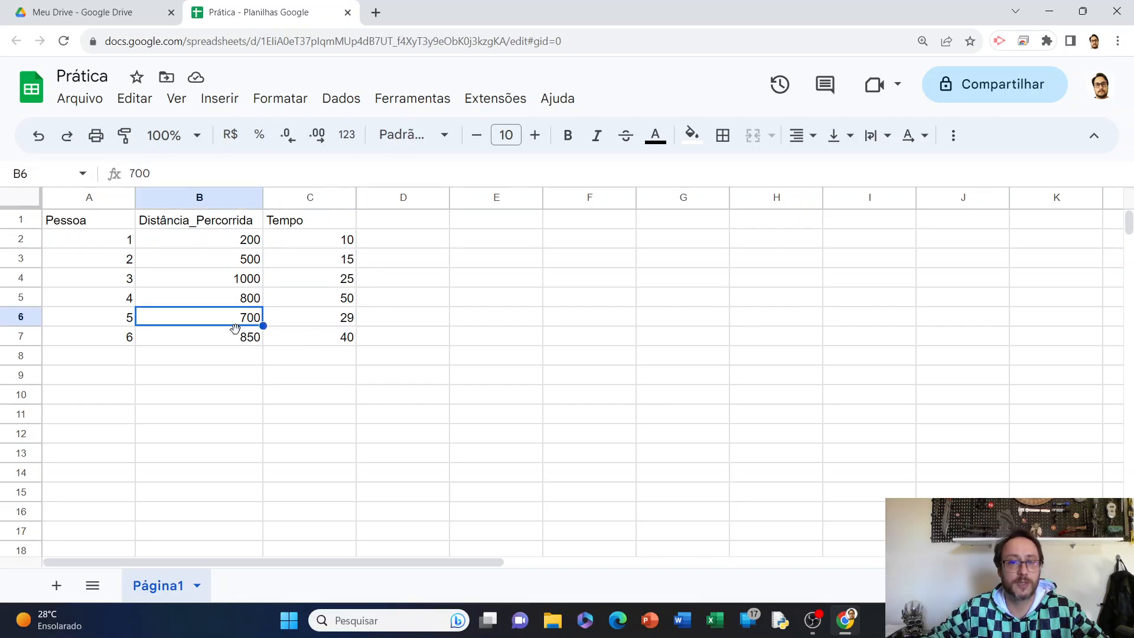
left_click(238, 338)
left_click(319, 339)
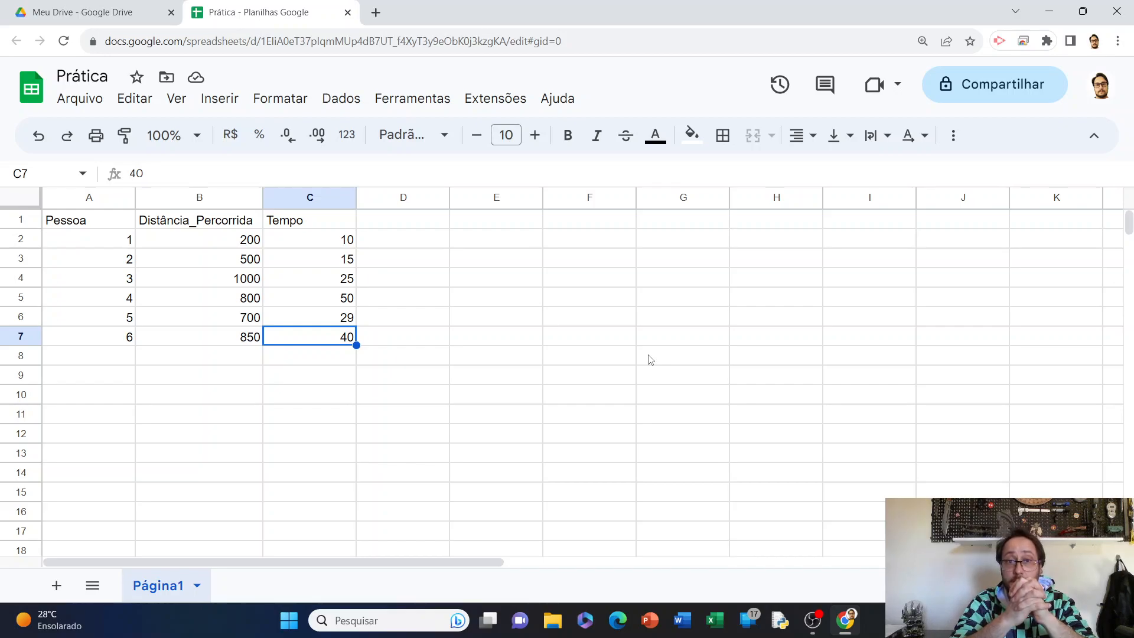
Step: Add the header "velocidade_média" in cell D1 and widen column D to fit it
left_click(392, 230)
type("veloc")
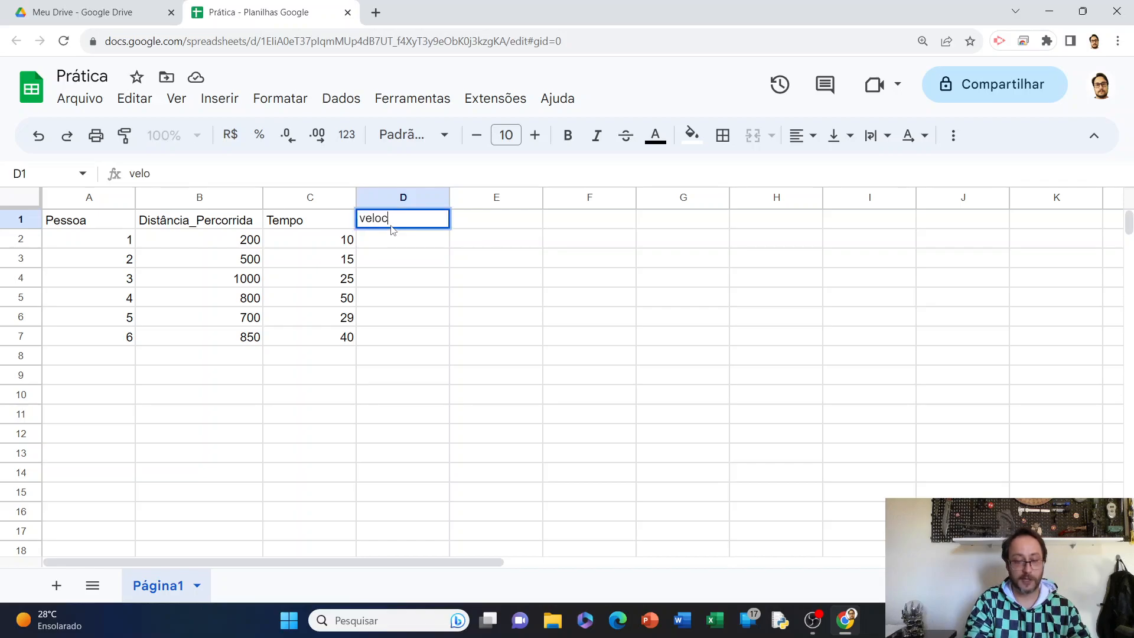
type("idade_média")
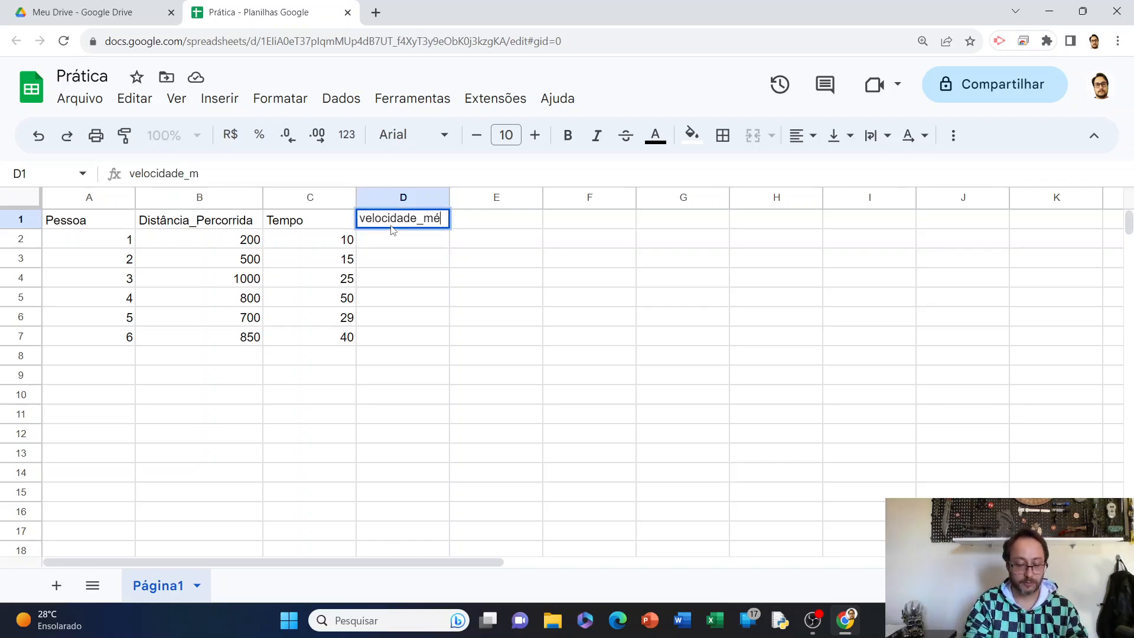
left_click(660, 300)
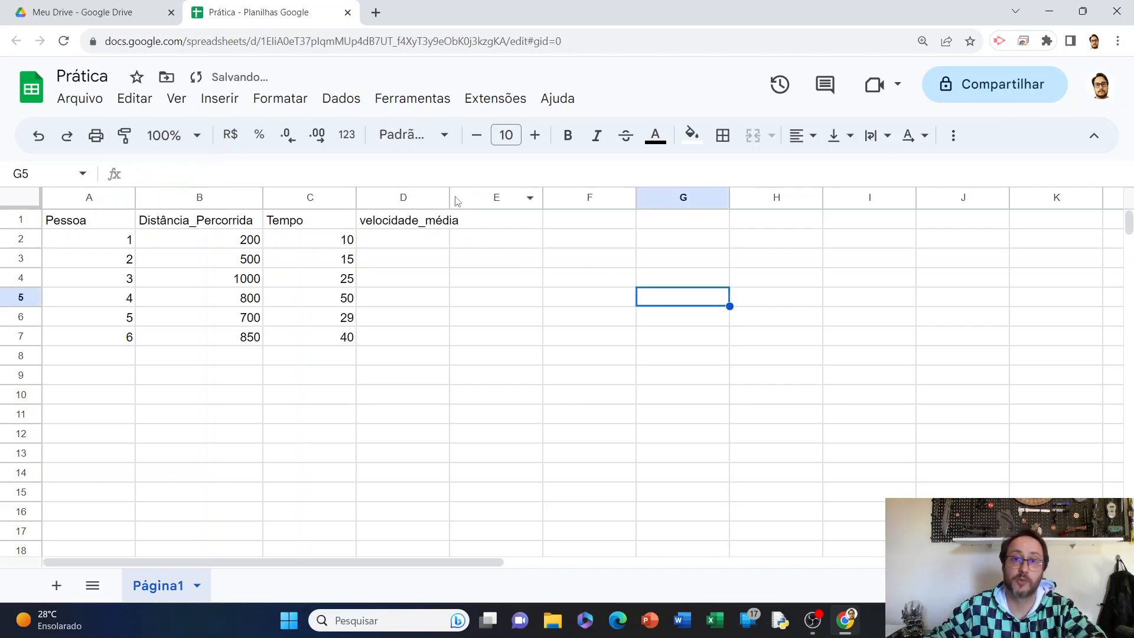
left_click_drag(449, 197, 468, 196)
left_click(543, 303)
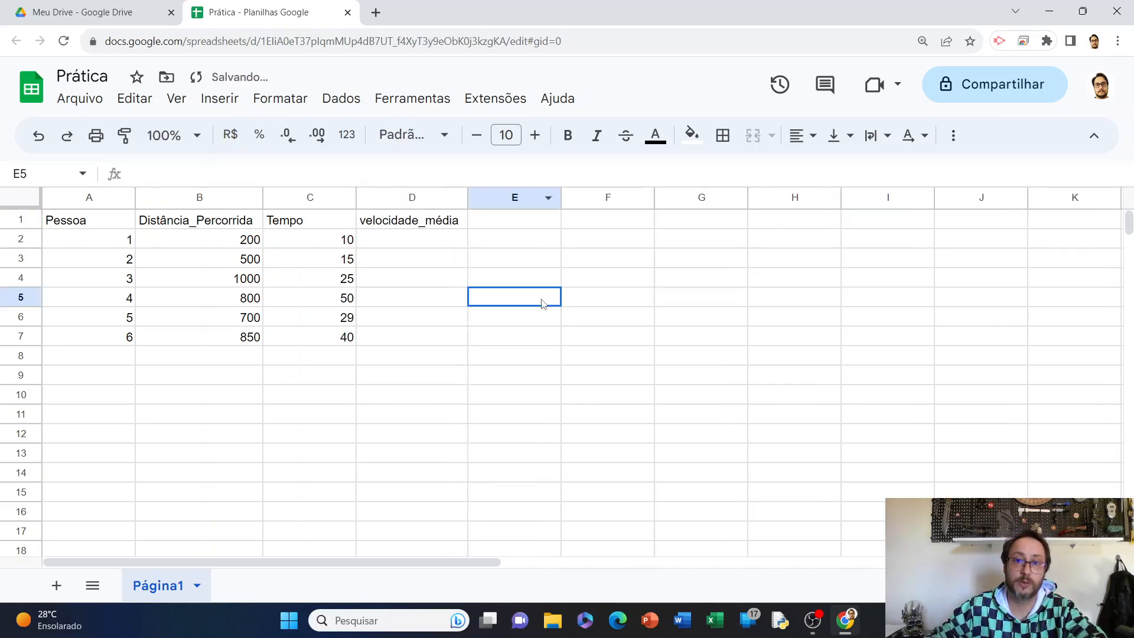
Step: Calculate the average speed in D2 with =B2/C2 and accept the suggested autofill of the formula for D3 to D7
left_click(437, 243)
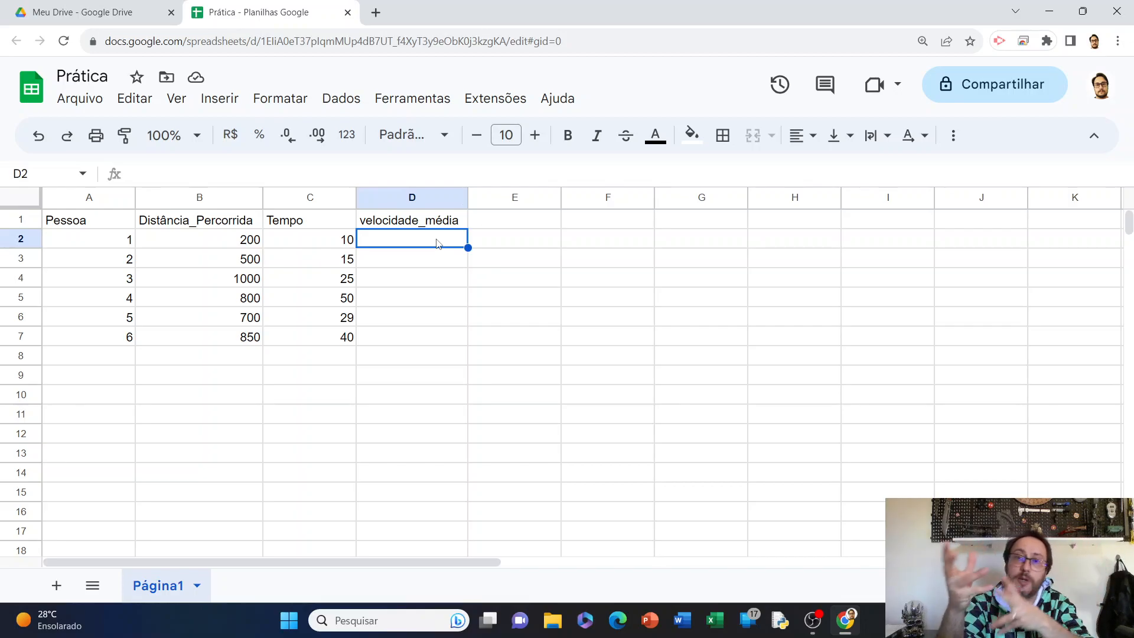
left_click(230, 241)
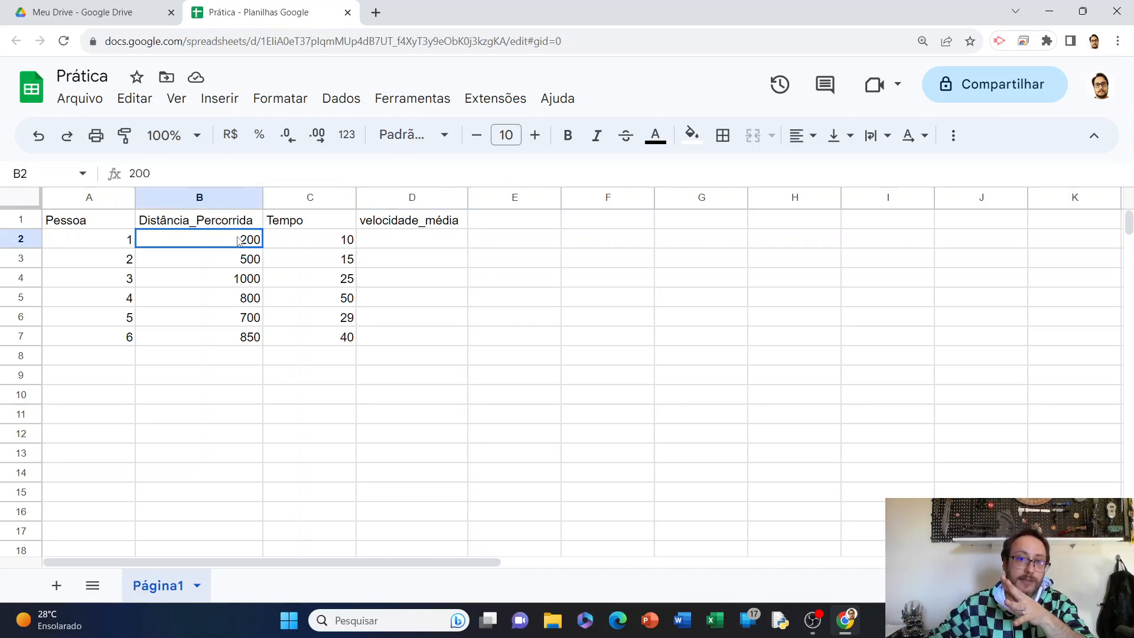
left_click(330, 233)
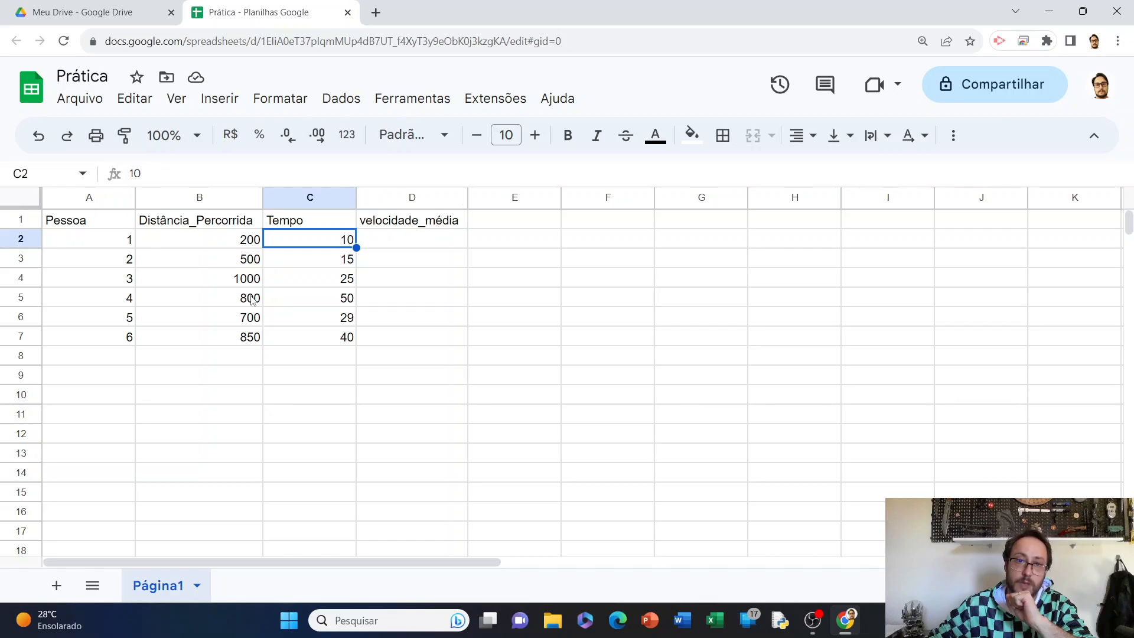
left_click(400, 242)
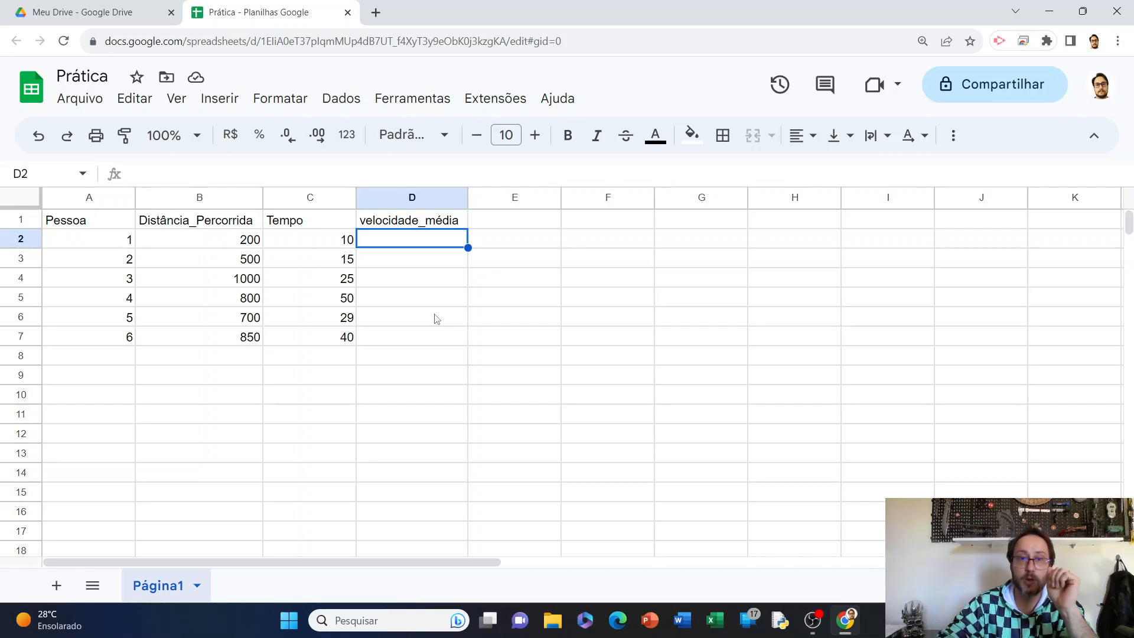
type("=")
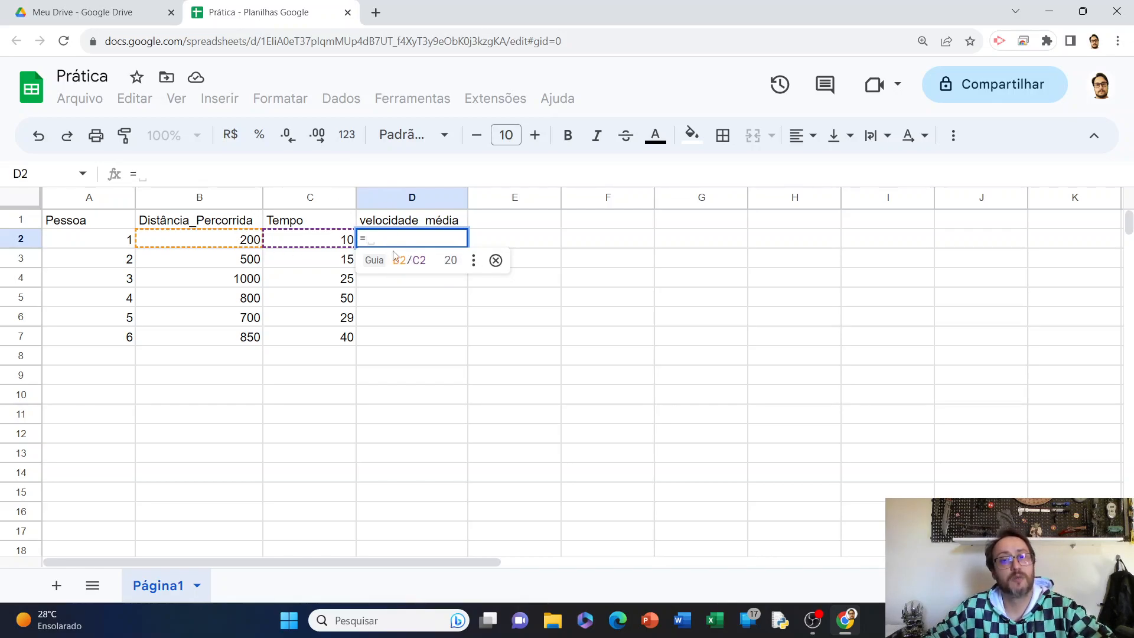
left_click(226, 240)
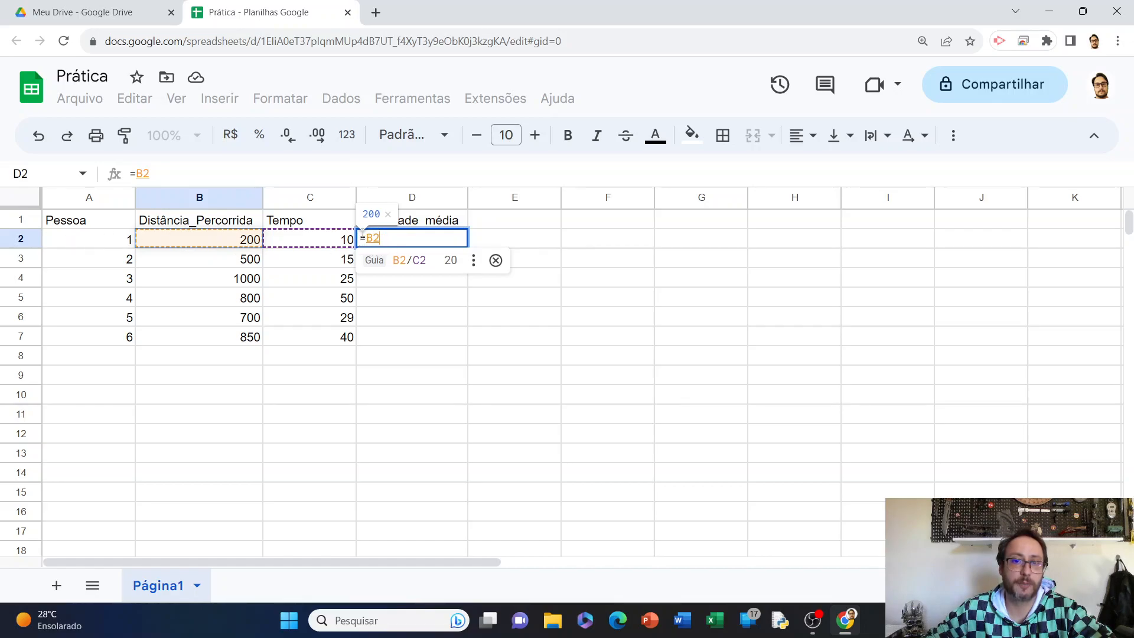
type("/")
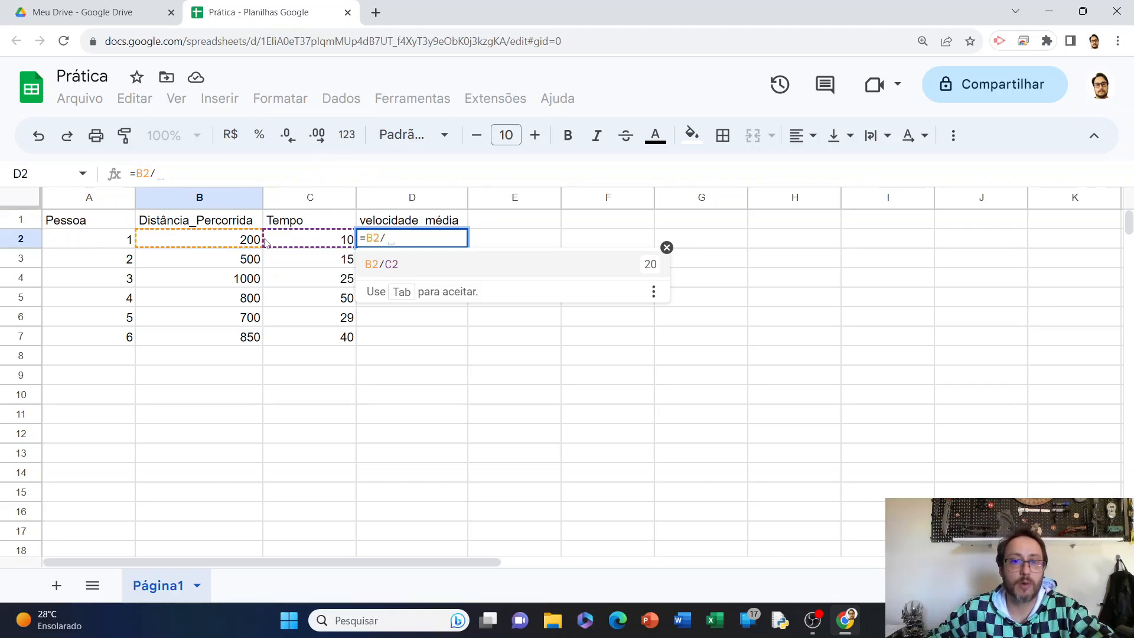
left_click(313, 246)
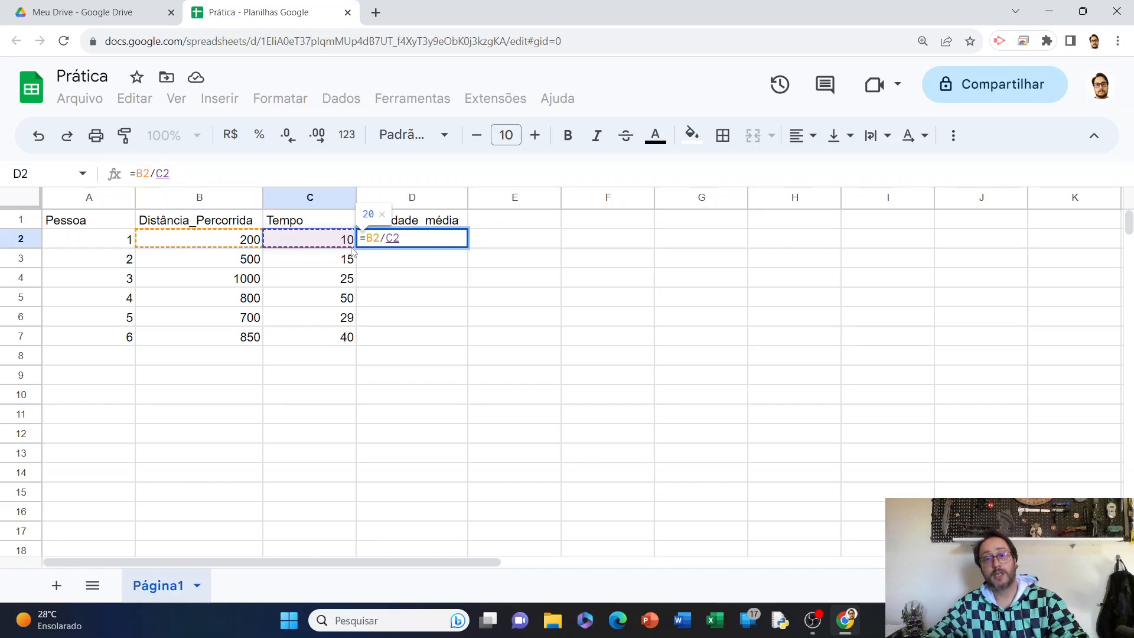
key("Return")
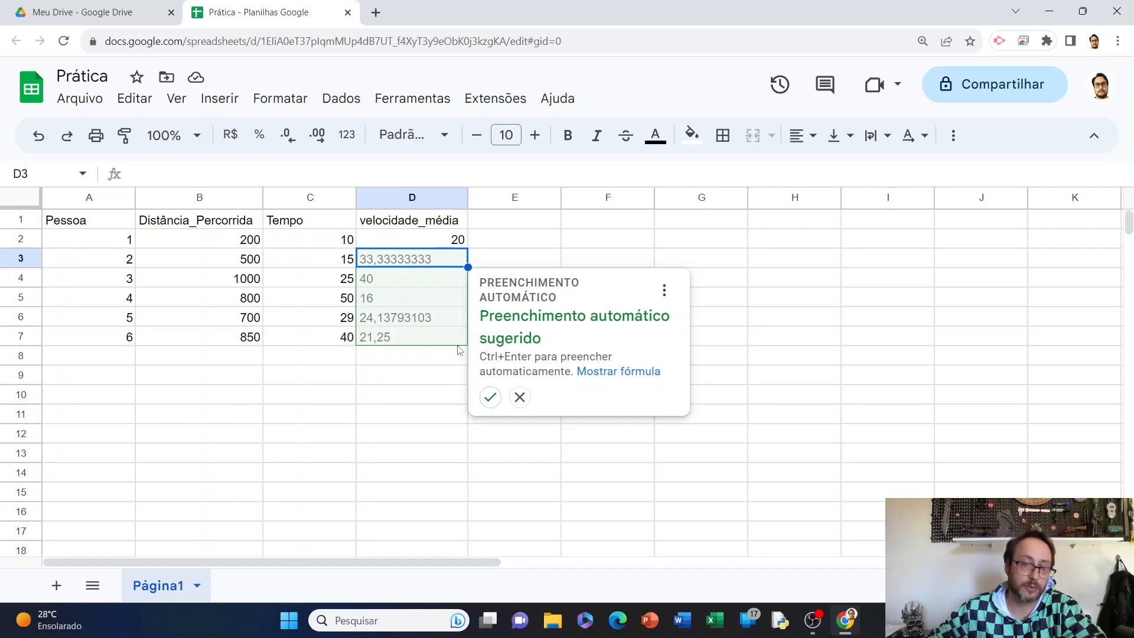
left_click(490, 397)
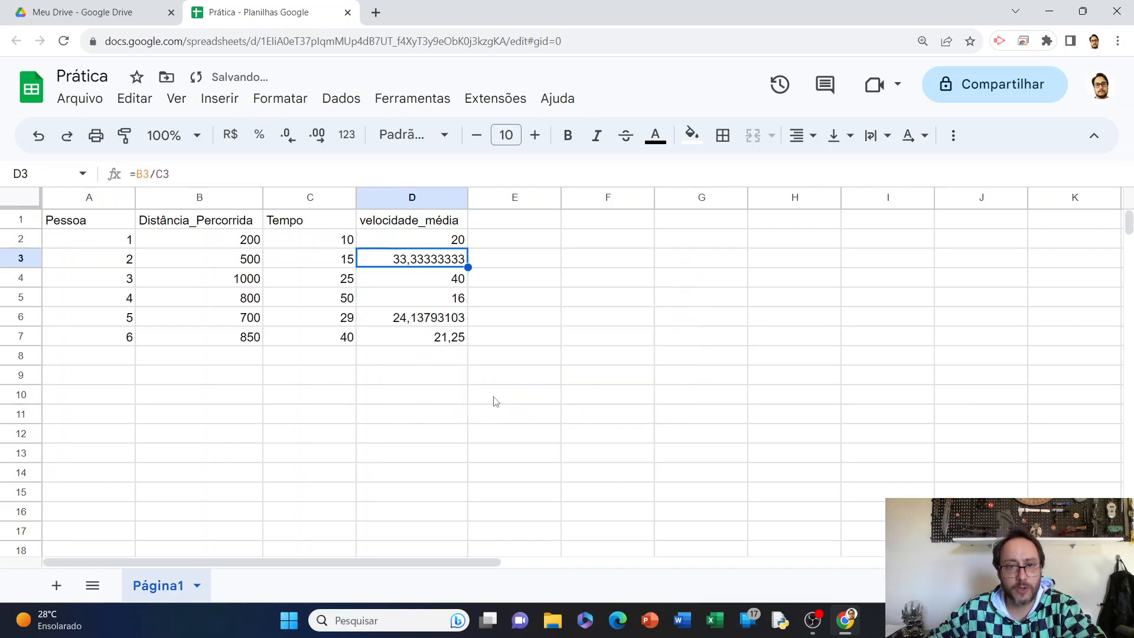
Step: Format the average speeds in D2 to D7 with two decimal places
left_click_drag(435, 244, 439, 338)
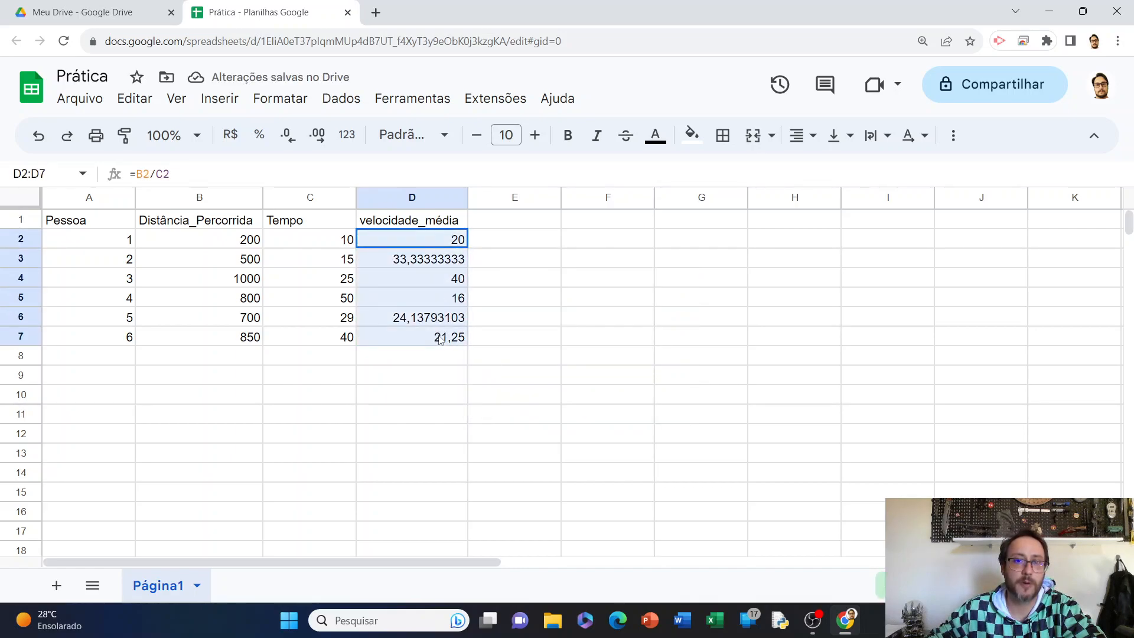
left_click(287, 135)
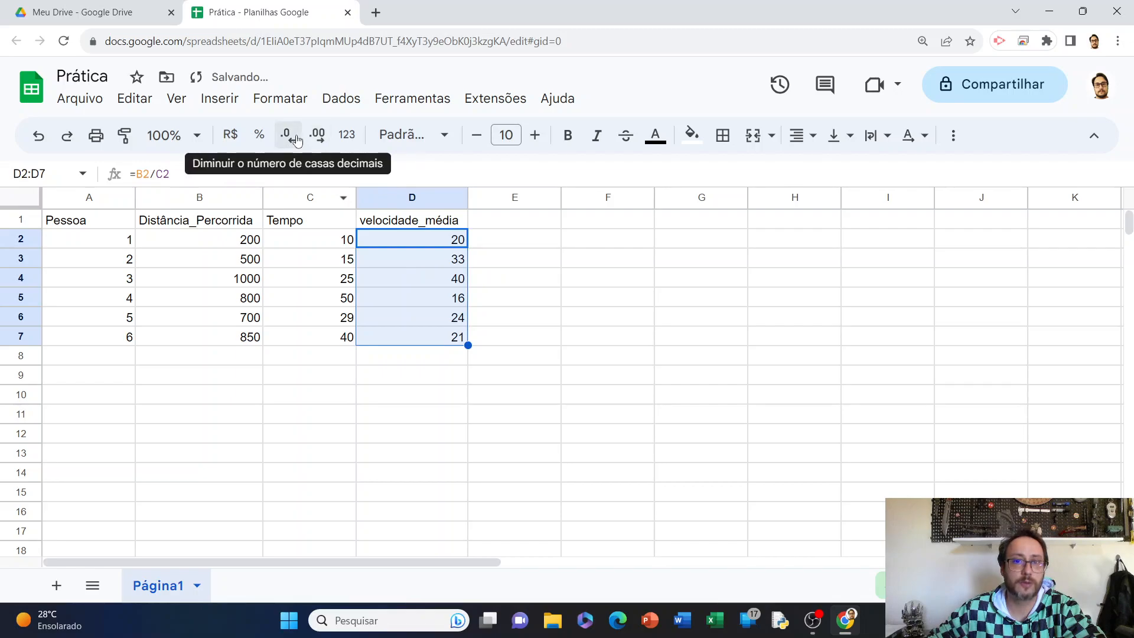
left_click(323, 137)
left_click(323, 137)
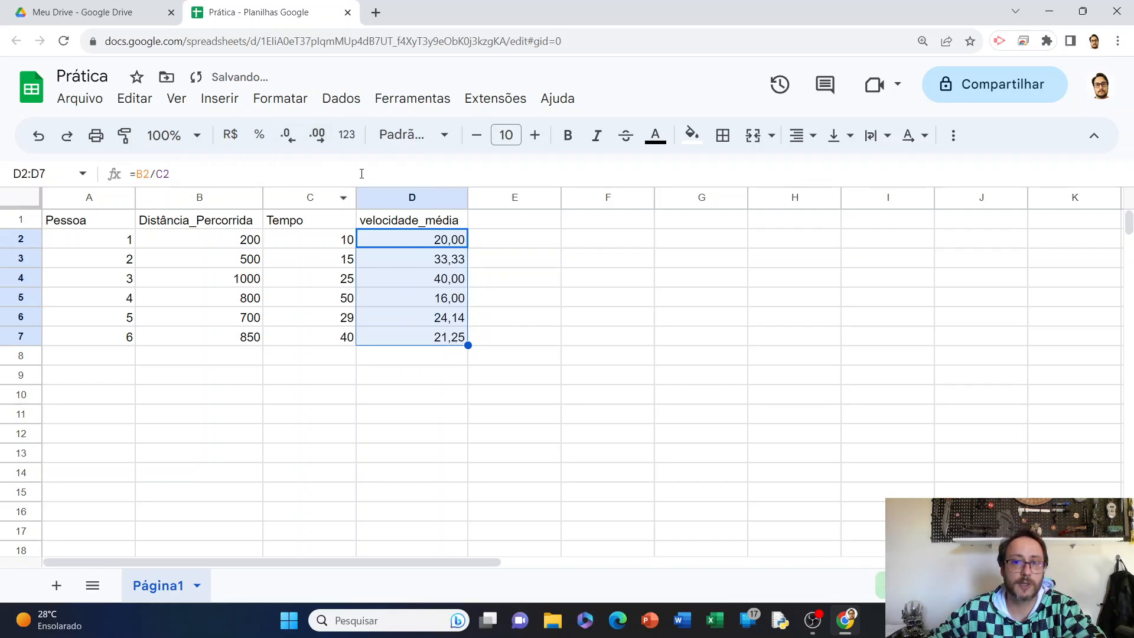
Step: Test the average speed formula by setting the distance in B2 to 300, and restore it to 200
left_click(524, 278)
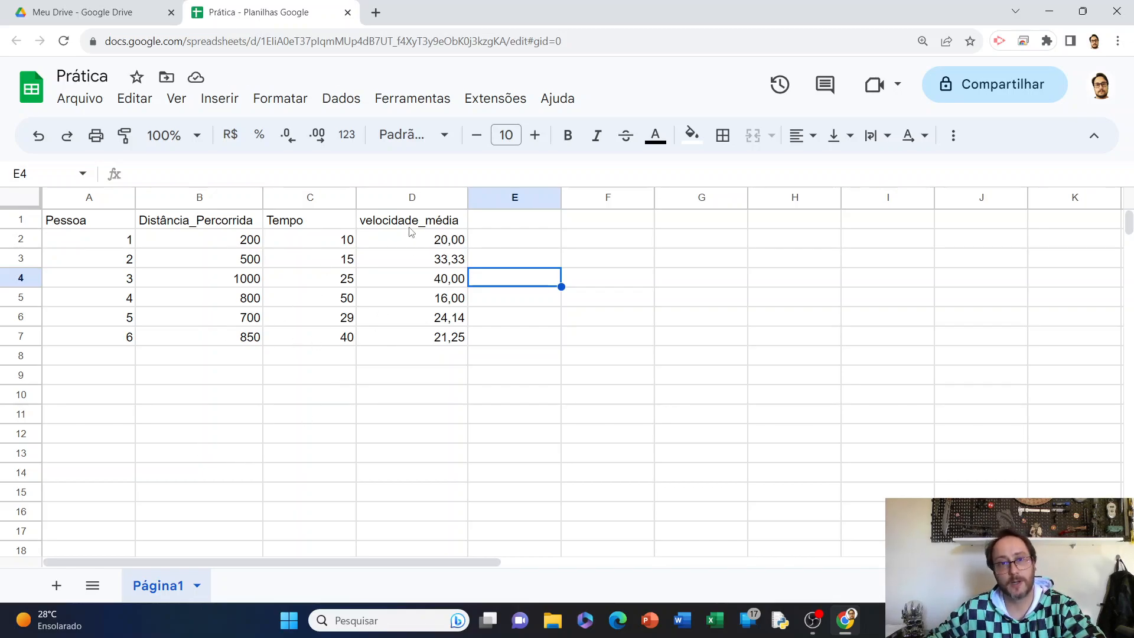
left_click(251, 244)
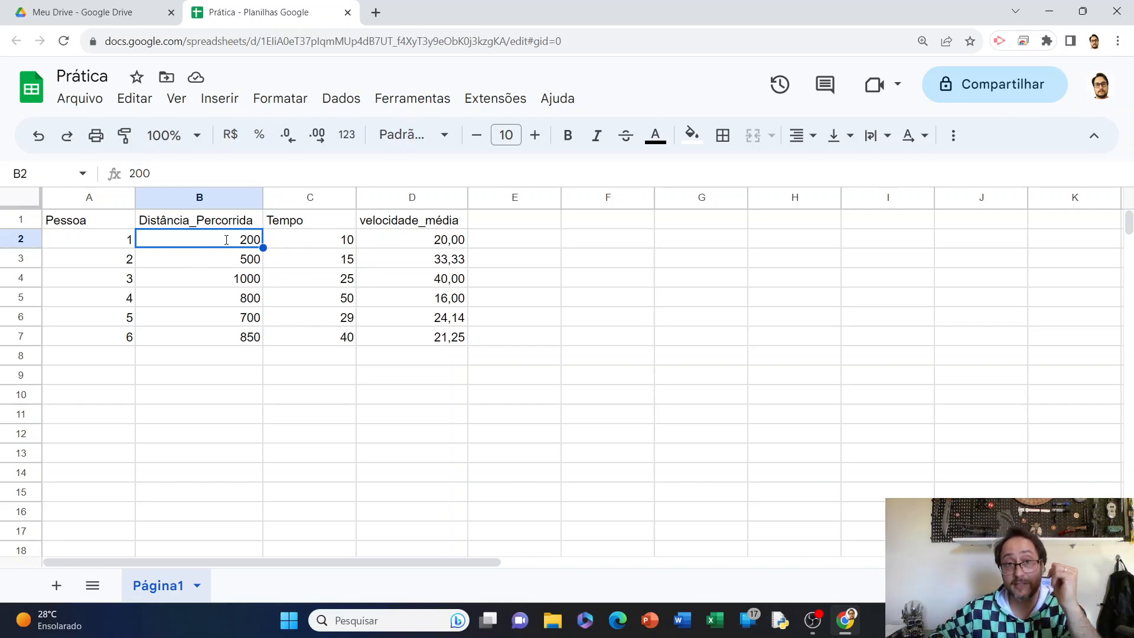
type("300")
left_click(535, 266)
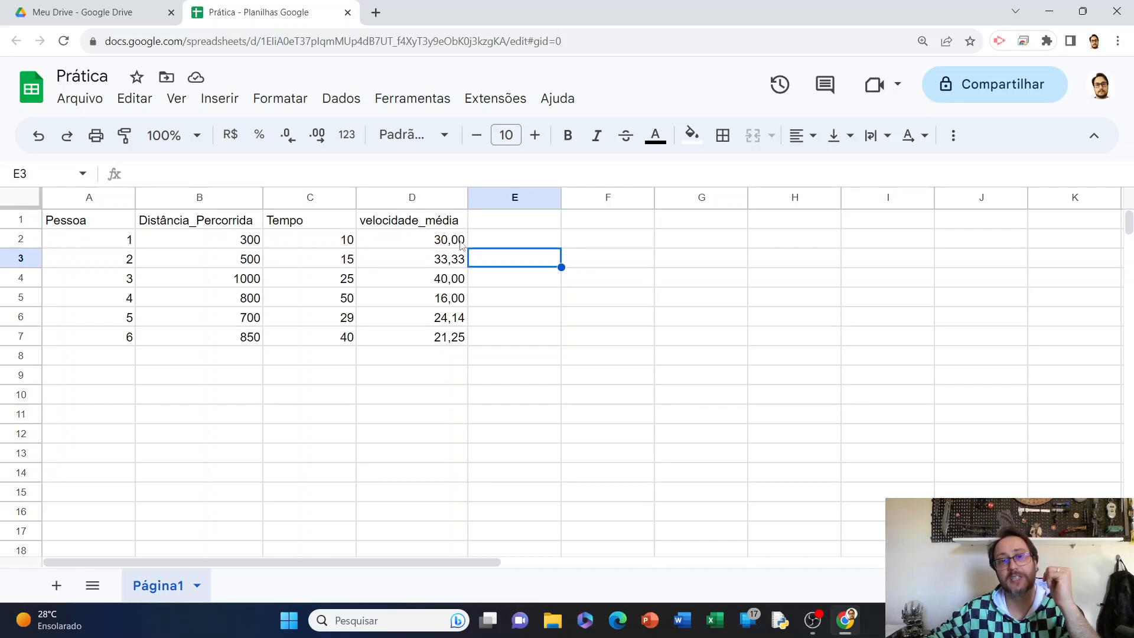
left_click(553, 358)
left_click(260, 242)
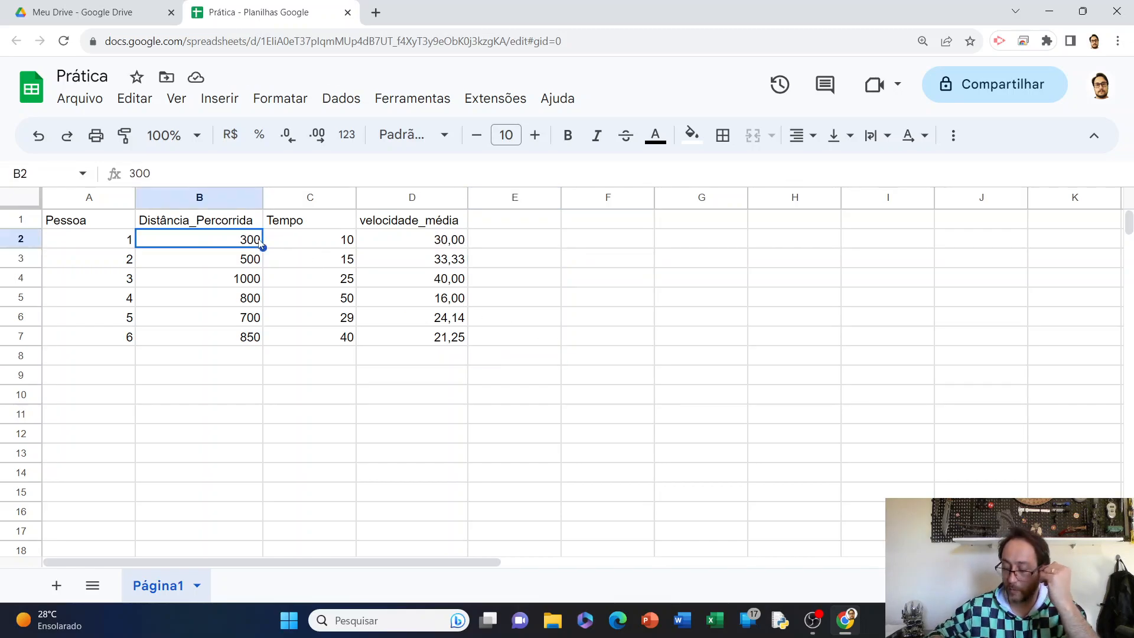
type("200")
left_click(667, 324)
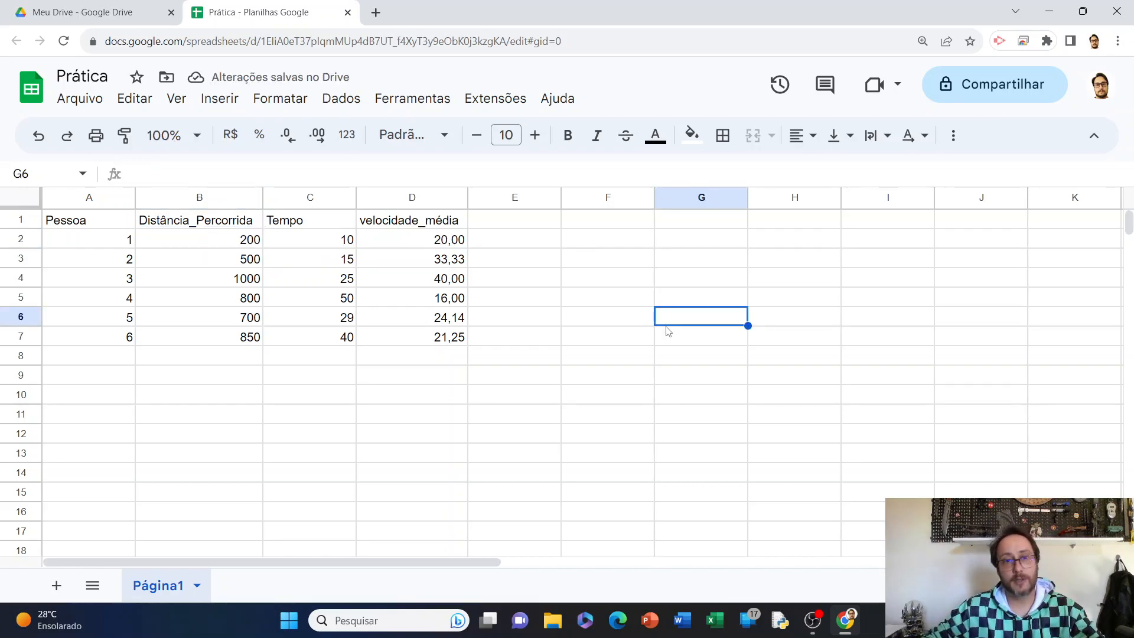
Step: Label A8 "Totais" and total the distances in B8 with =soma(B2:B7)
left_click(83, 363)
type("Totais")
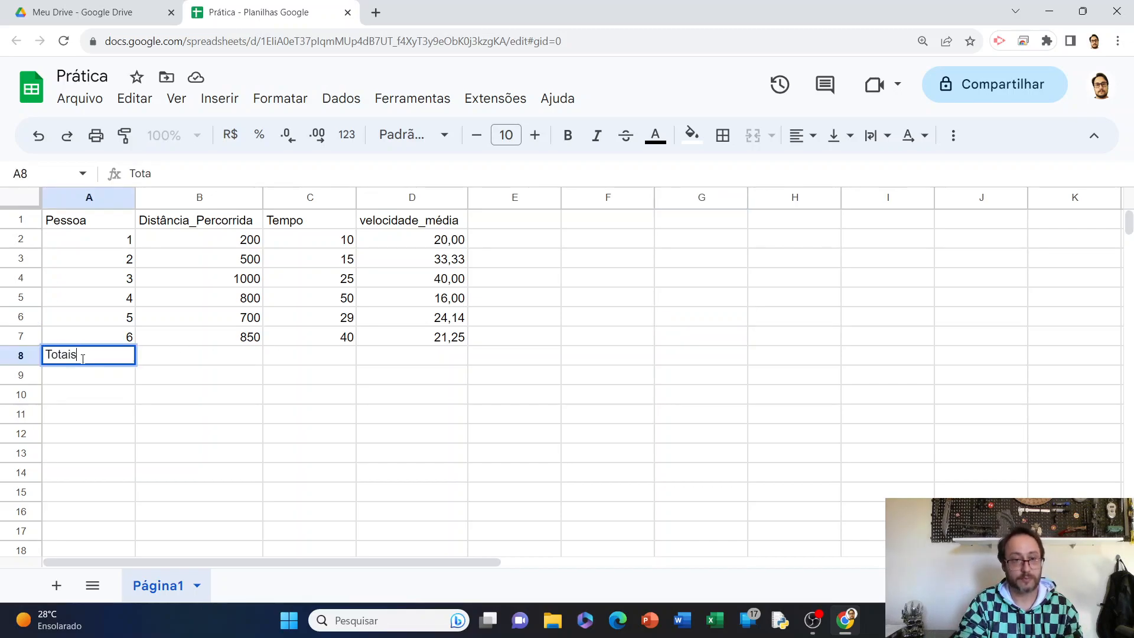
key("Tab")
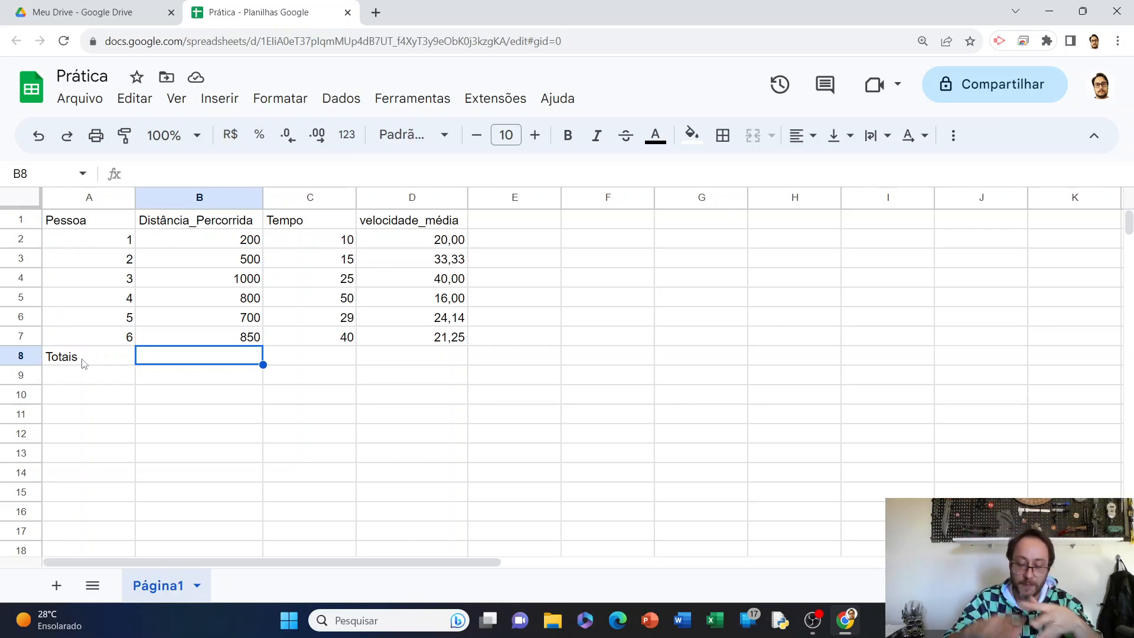
type("=")
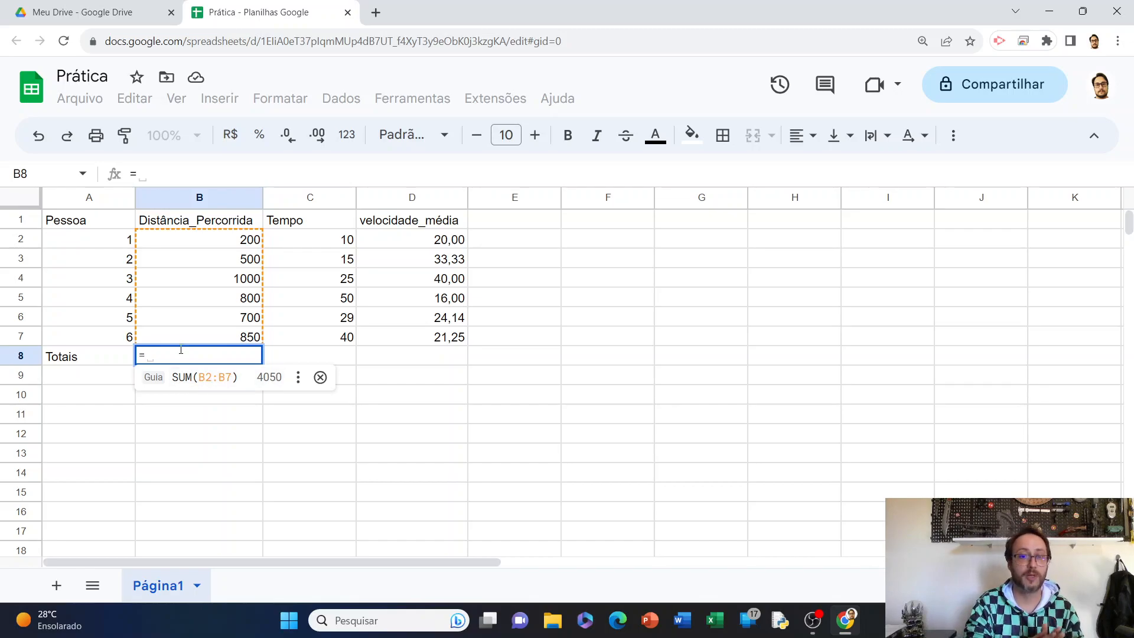
type("soma")
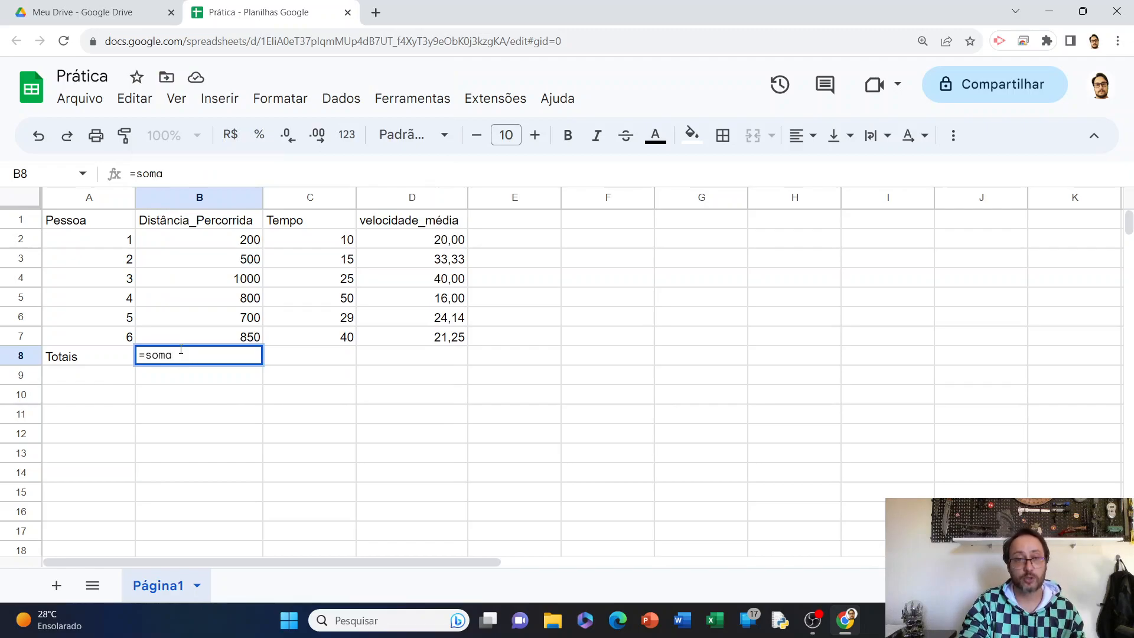
type("(")
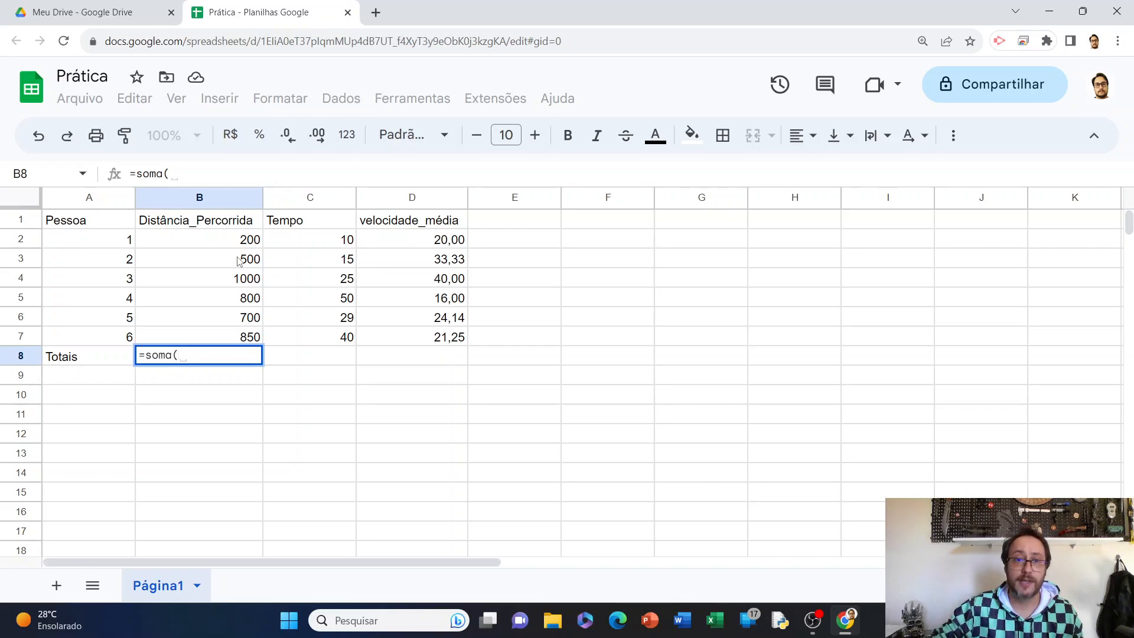
left_click_drag(242, 245, 234, 336)
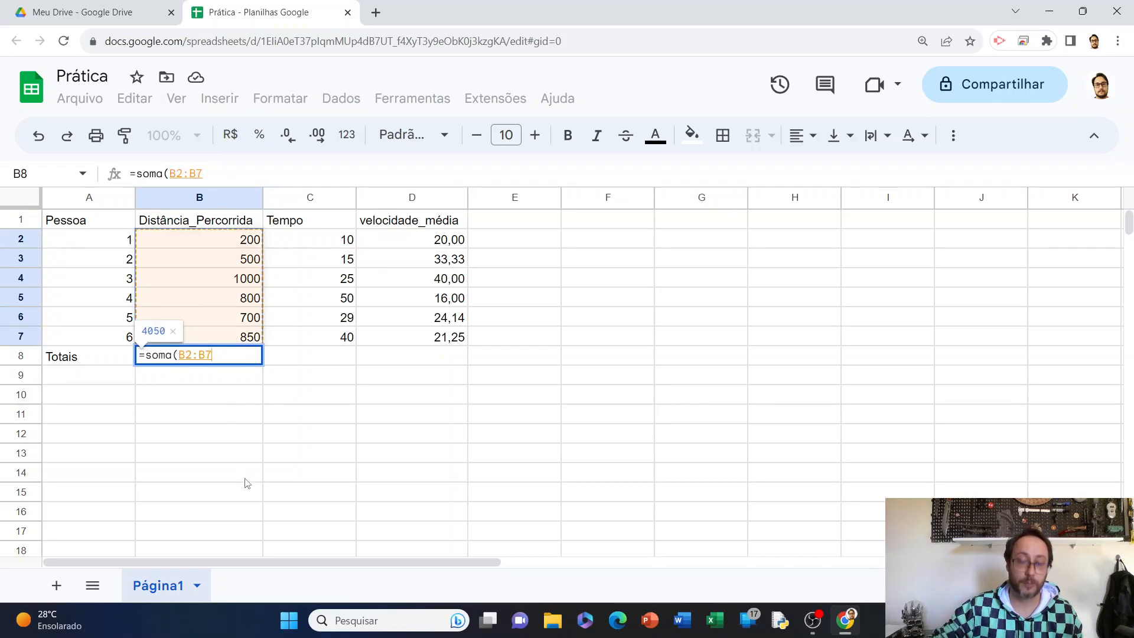
type(")")
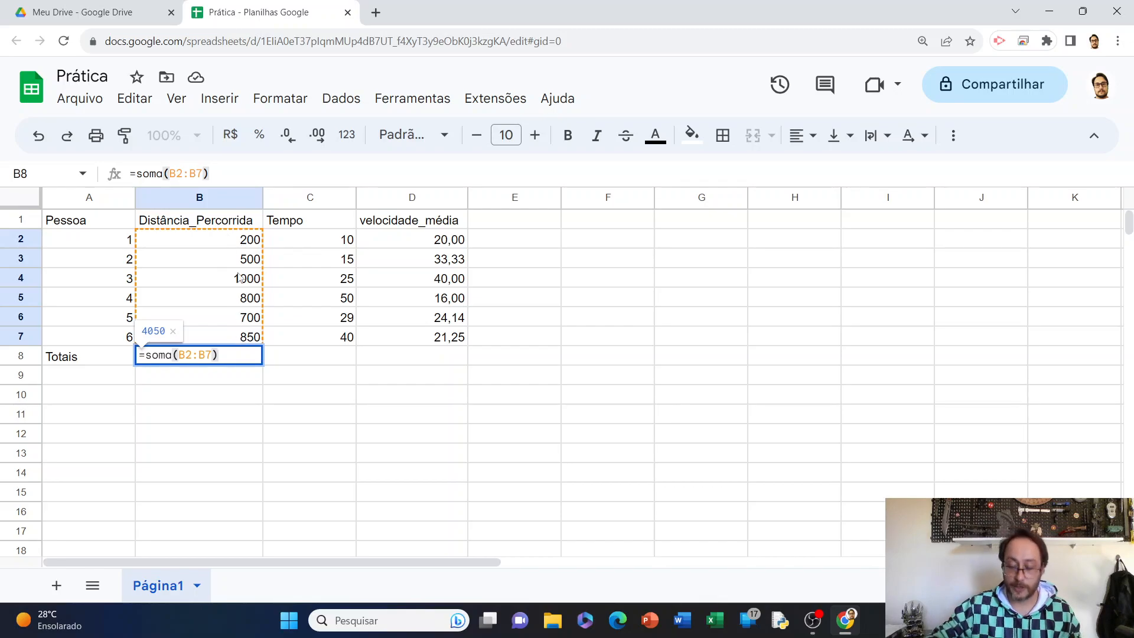
key("Return")
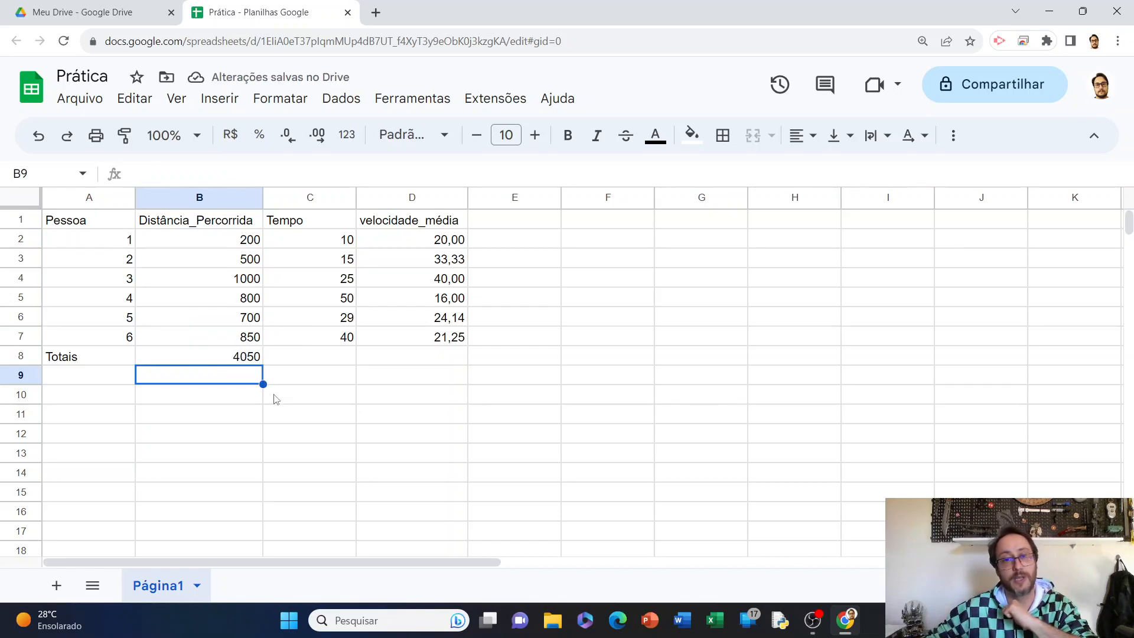
Step: Total the times in C8 using the suggested formula SUM(C2:C7)
left_click(338, 394)
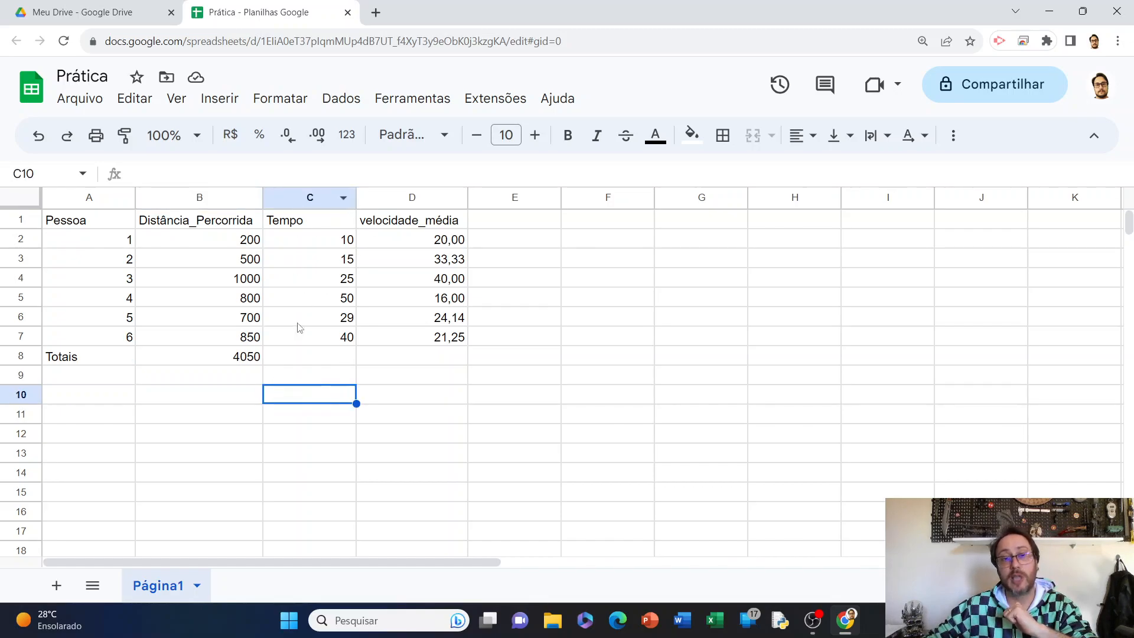
left_click(313, 359)
type("=")
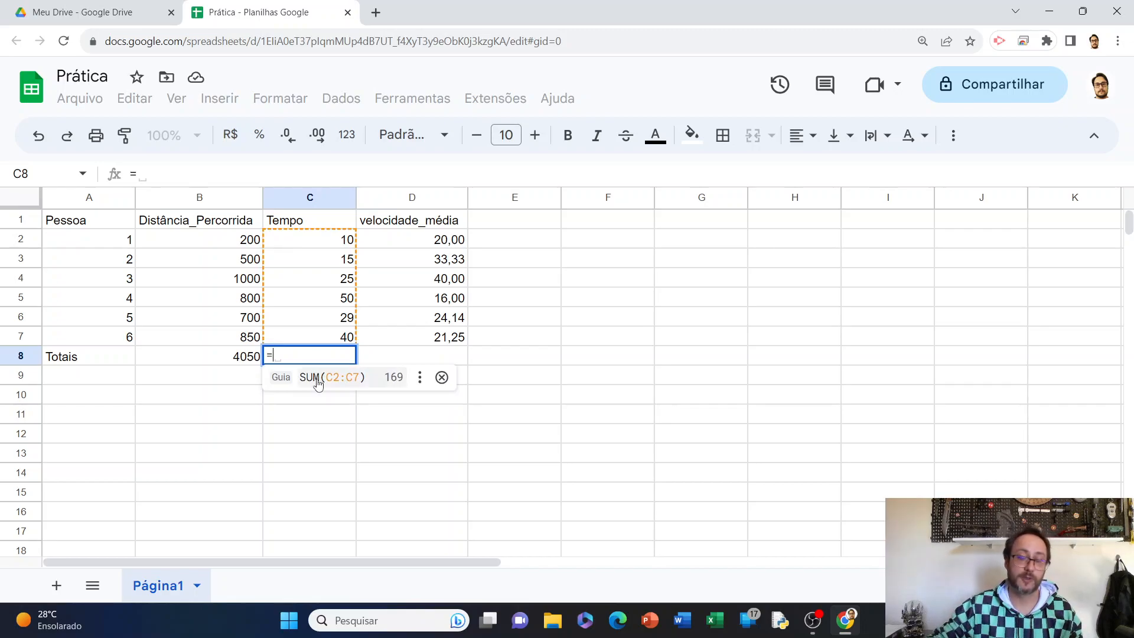
left_click(317, 378)
left_click(340, 417)
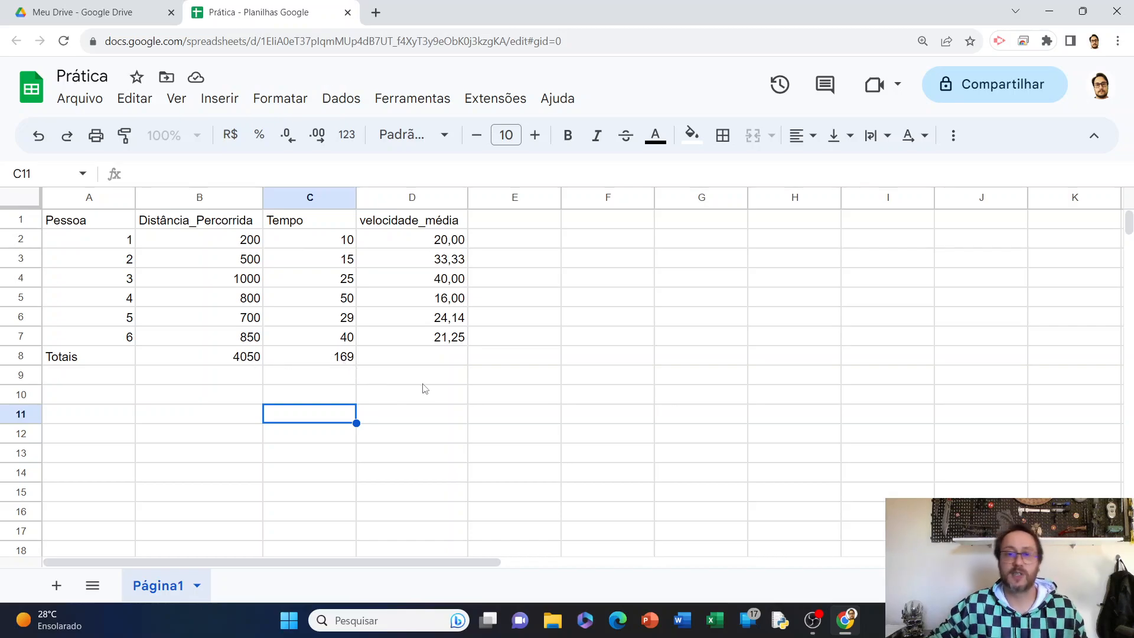
Step: Try extending the average speed formula from D7 to D8, check the totals in B8 and C8, and clear D8
left_click(405, 357)
left_click(444, 342)
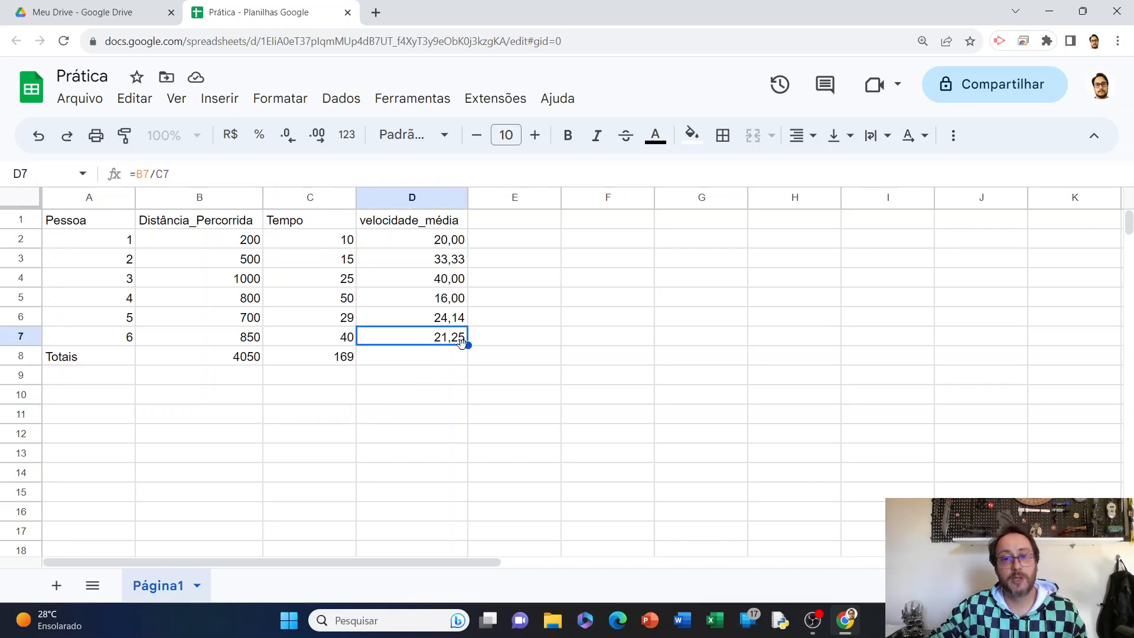
left_click_drag(468, 345, 466, 362)
left_click(521, 359)
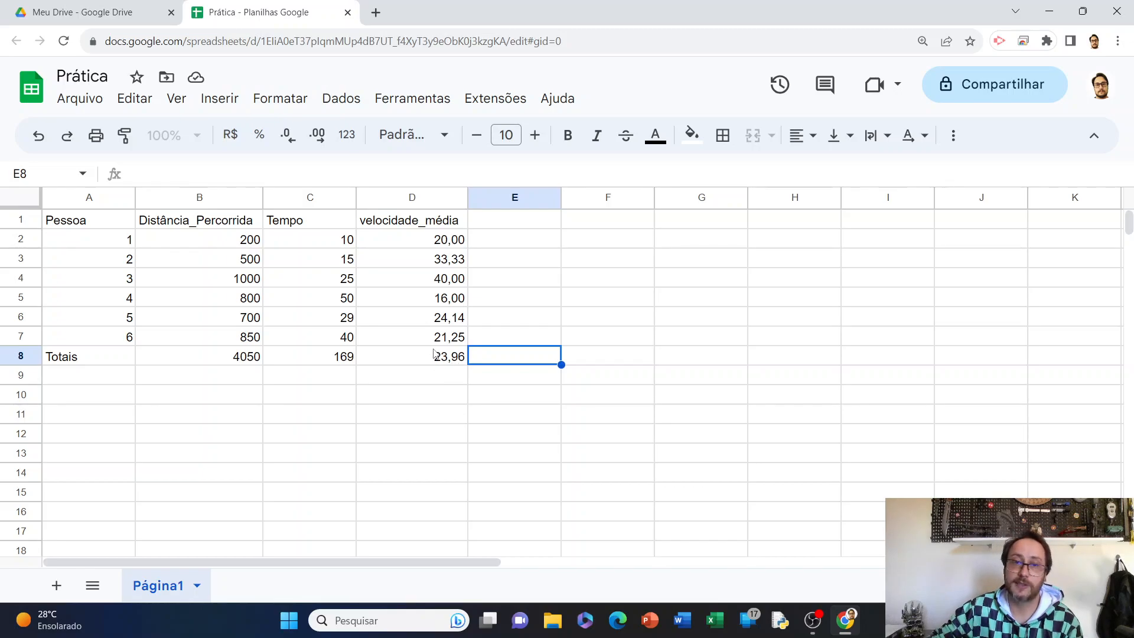
left_click(239, 360)
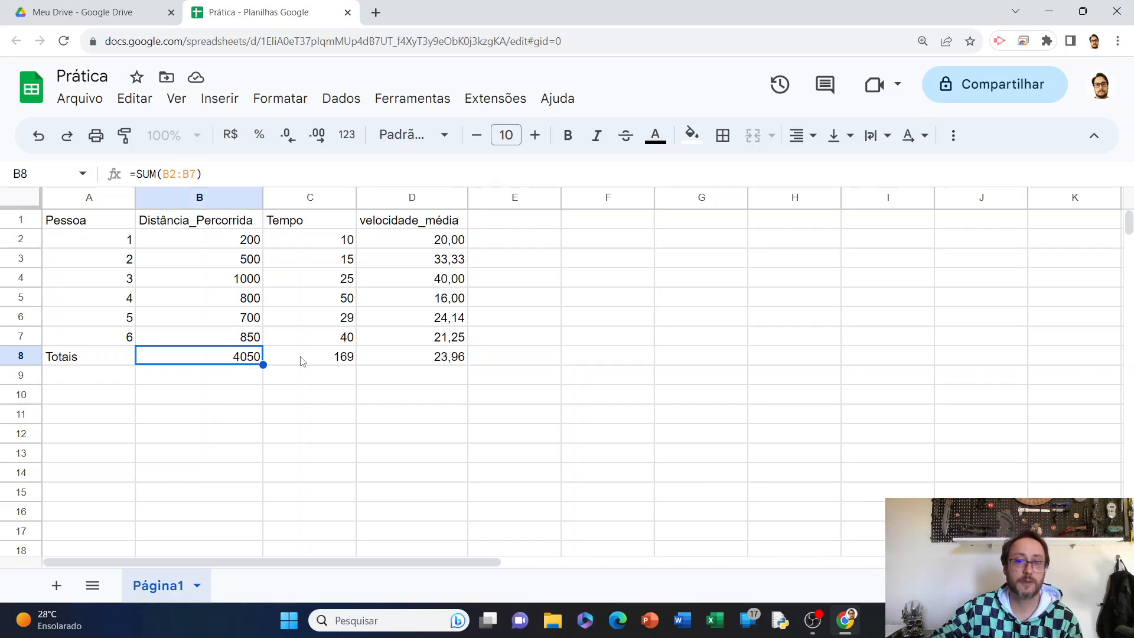
left_click(331, 362)
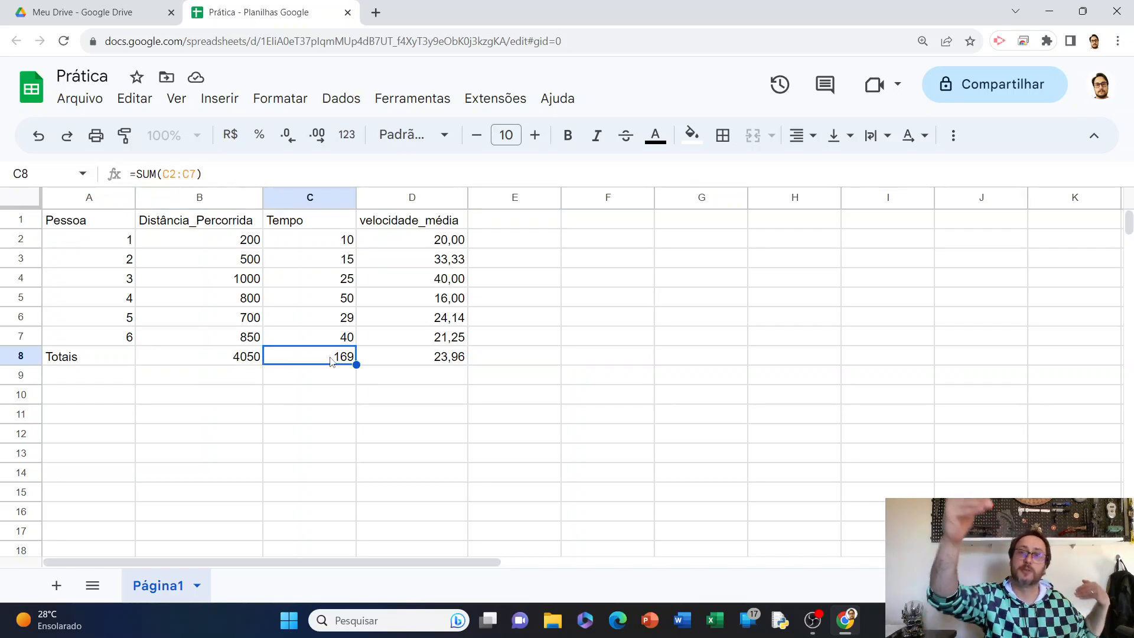
left_click(425, 364)
key("Delete")
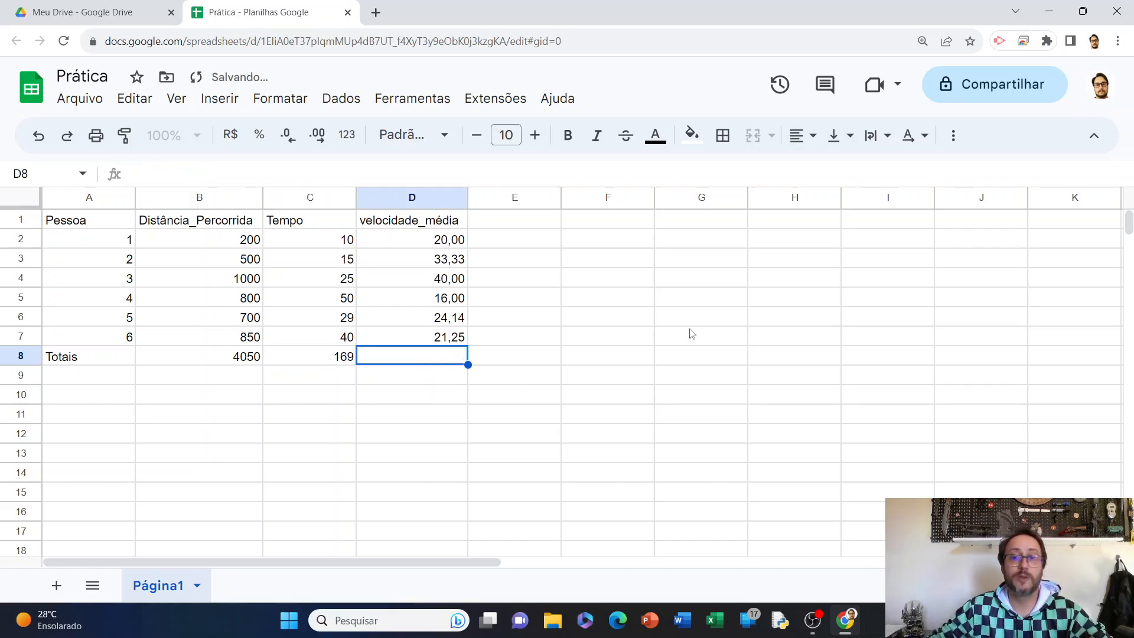
left_click(728, 334)
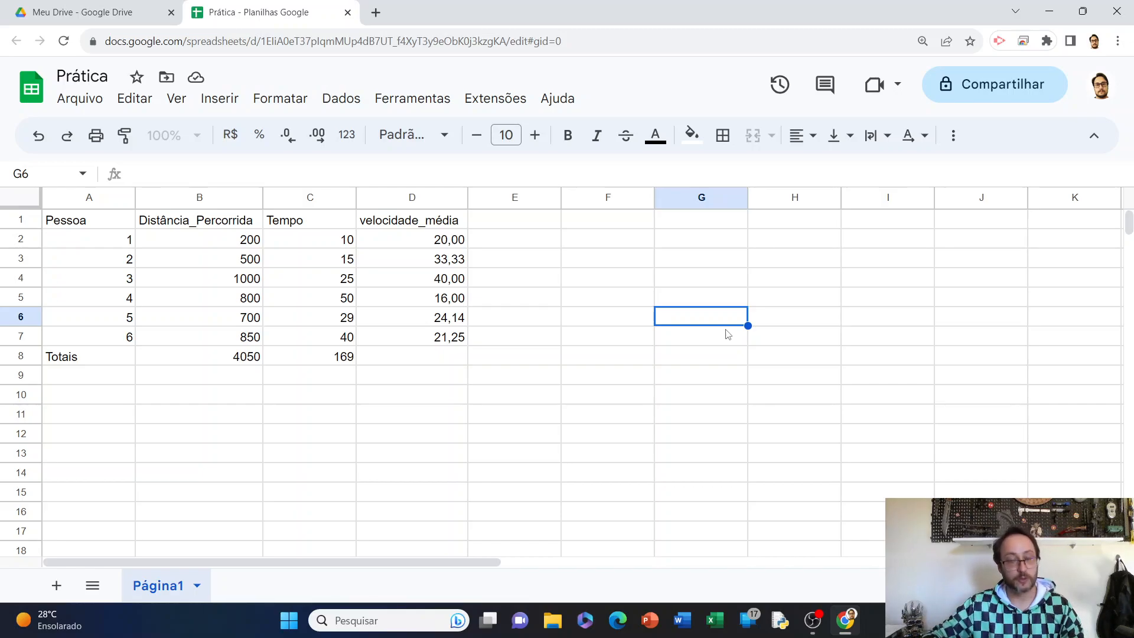
Step: In Drive, open "Prática com Planilhas Eletrônicas" from "Dados para exercícios" within "Probabilidade e Estatística Aplicada - 02.2023" and show its Dados sheet
left_click(82, 12)
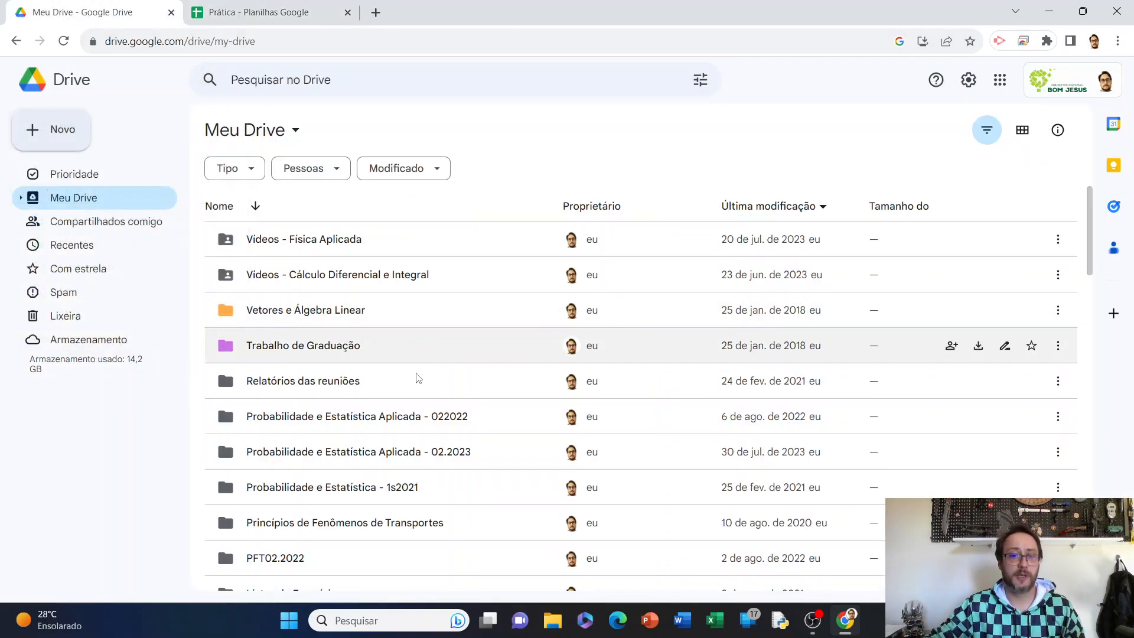
left_click(382, 453)
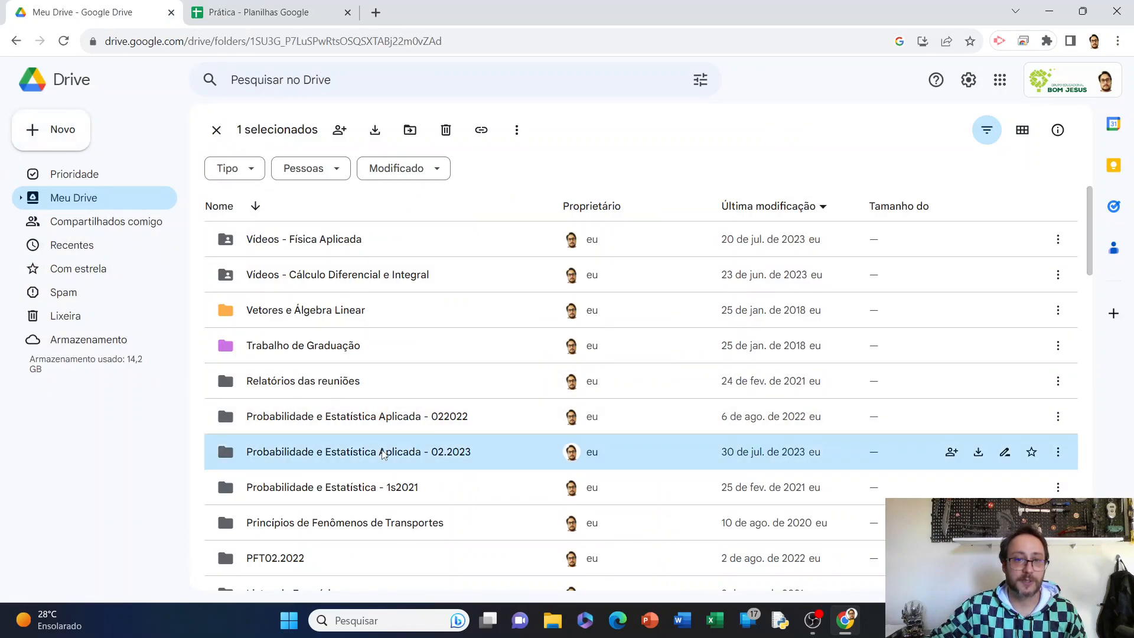
double_click(382, 452)
double_click(334, 243)
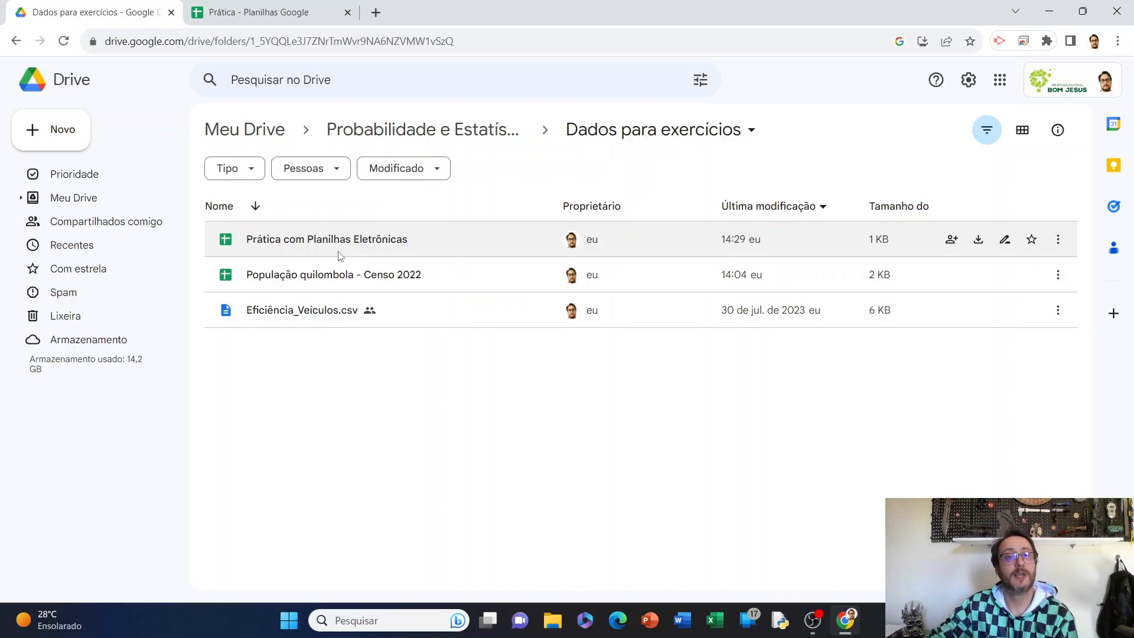
double_click(339, 244)
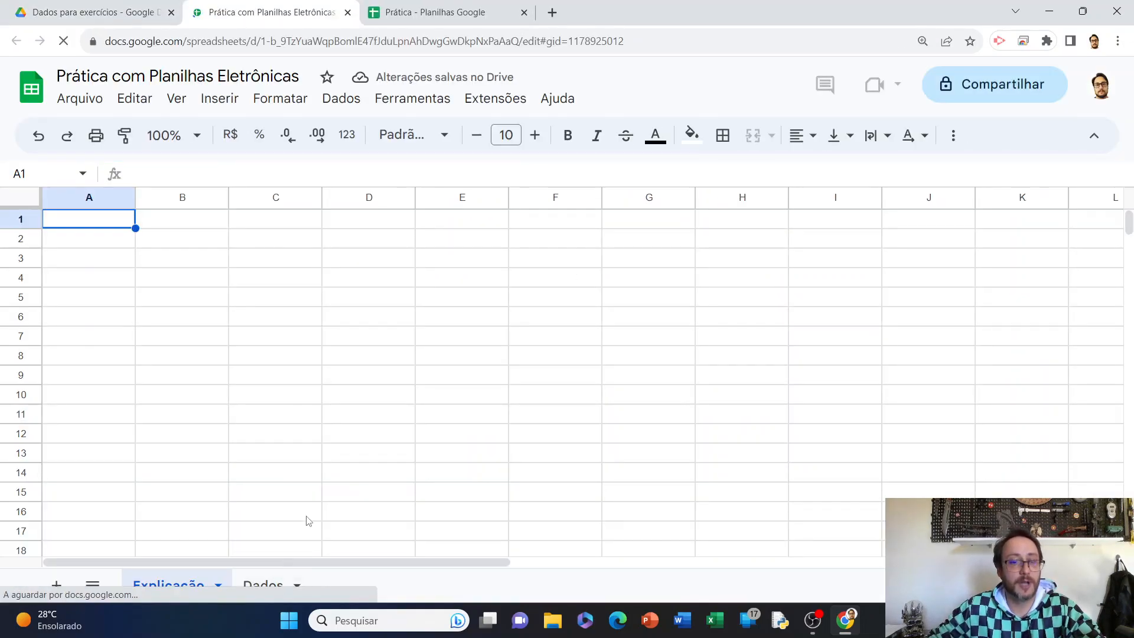
left_click(260, 584)
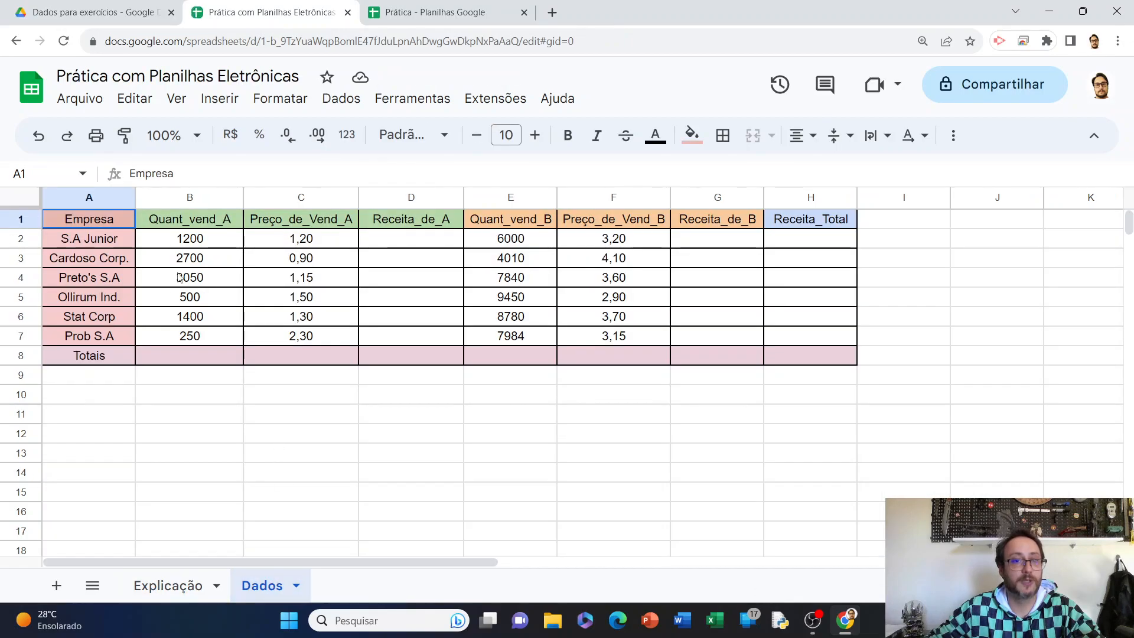
left_click(309, 437)
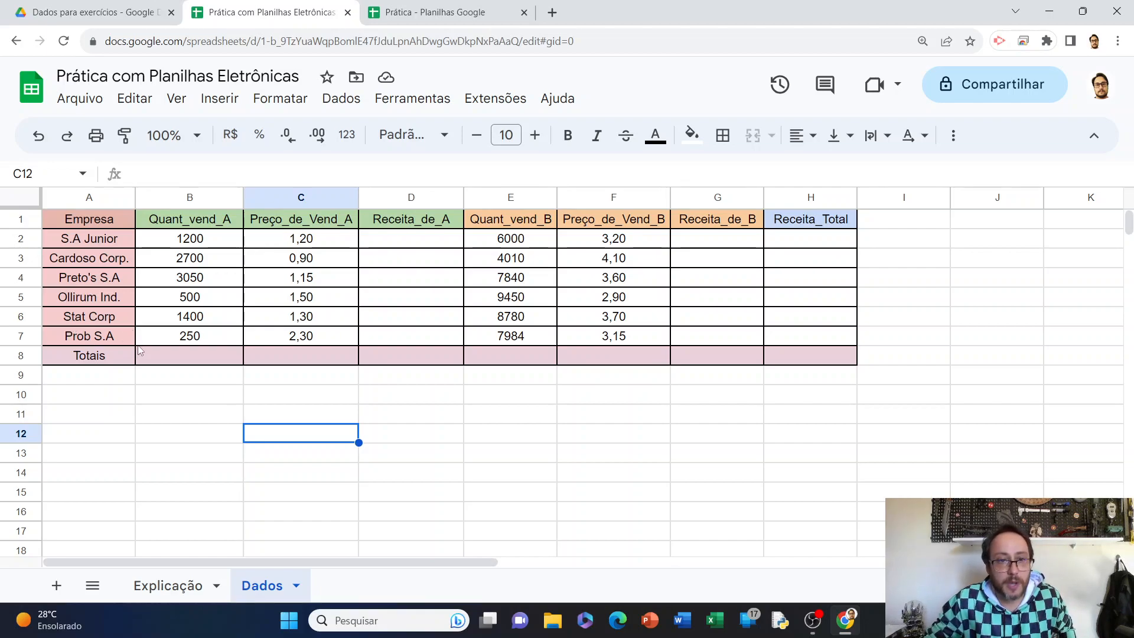
left_click(601, 442)
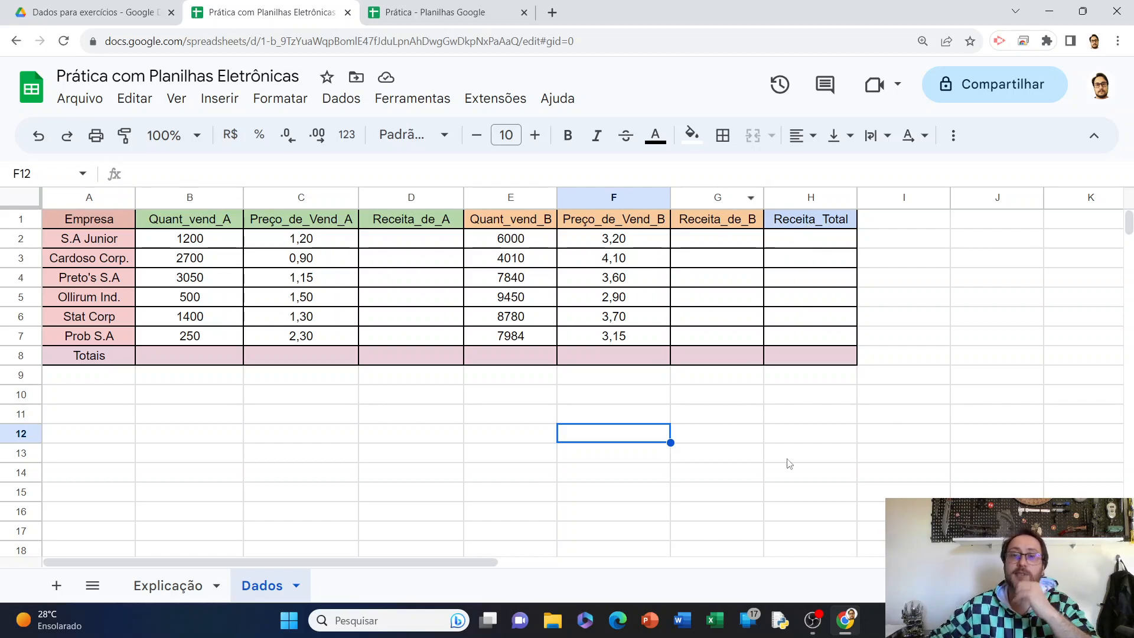
left_click(739, 455)
Step: Calculate the product A revenue of the first company in D2 with =B2*C2
left_click(411, 243)
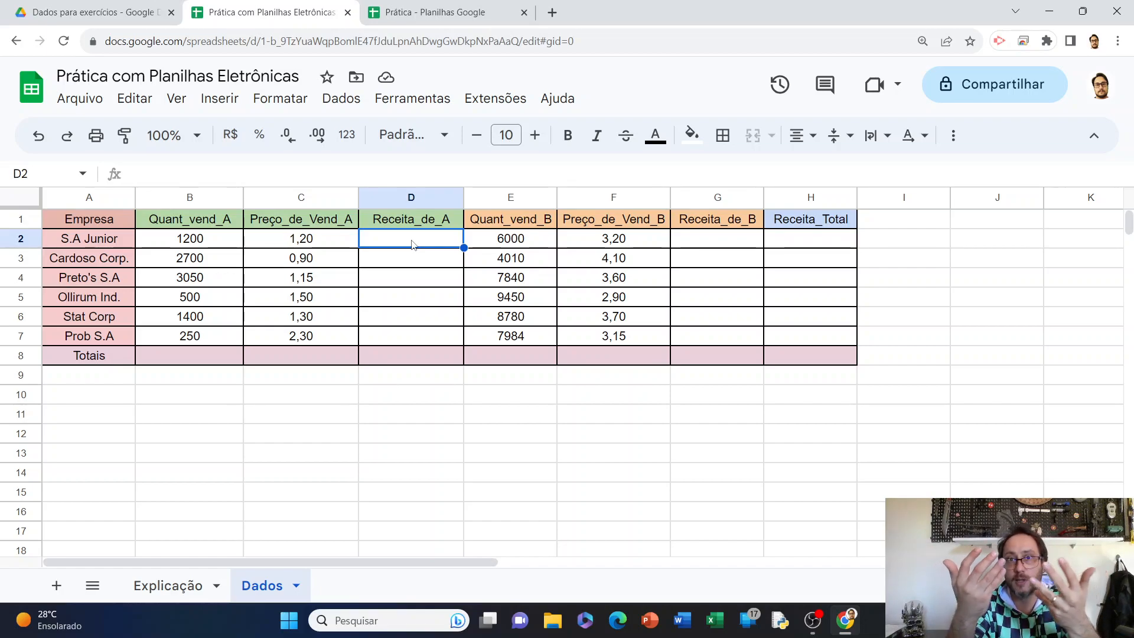
type("=")
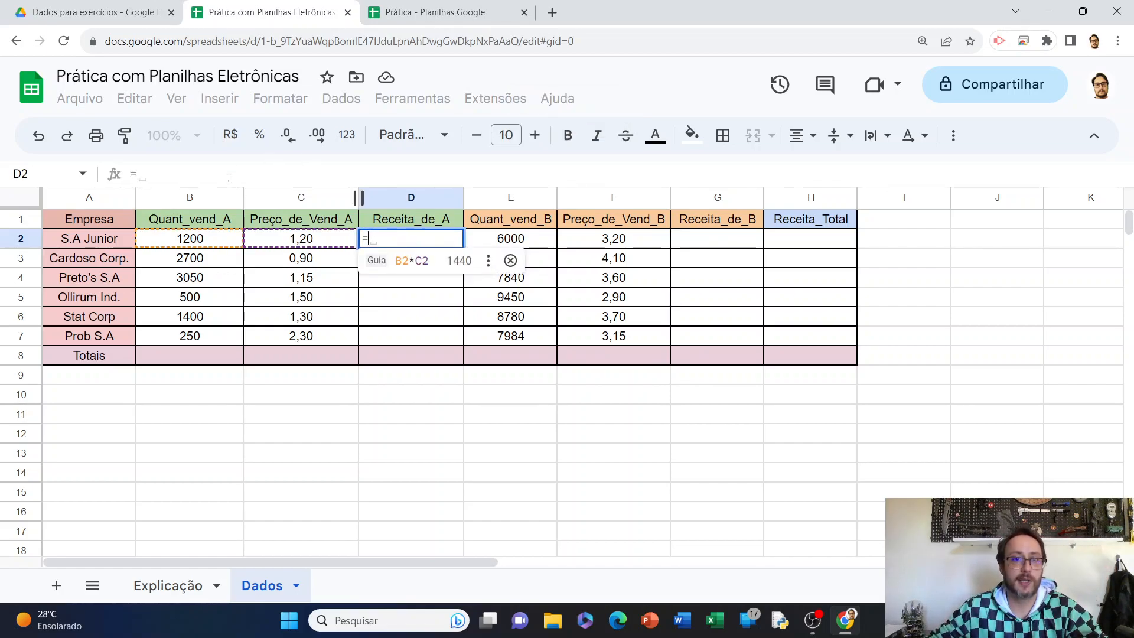
left_click(184, 242)
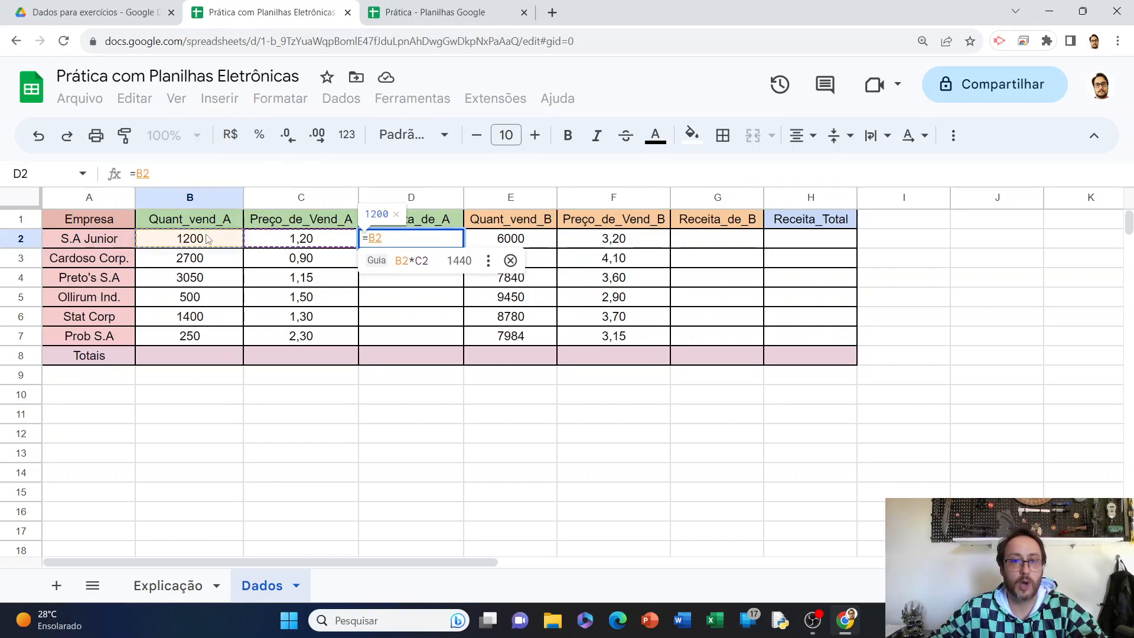
type("*")
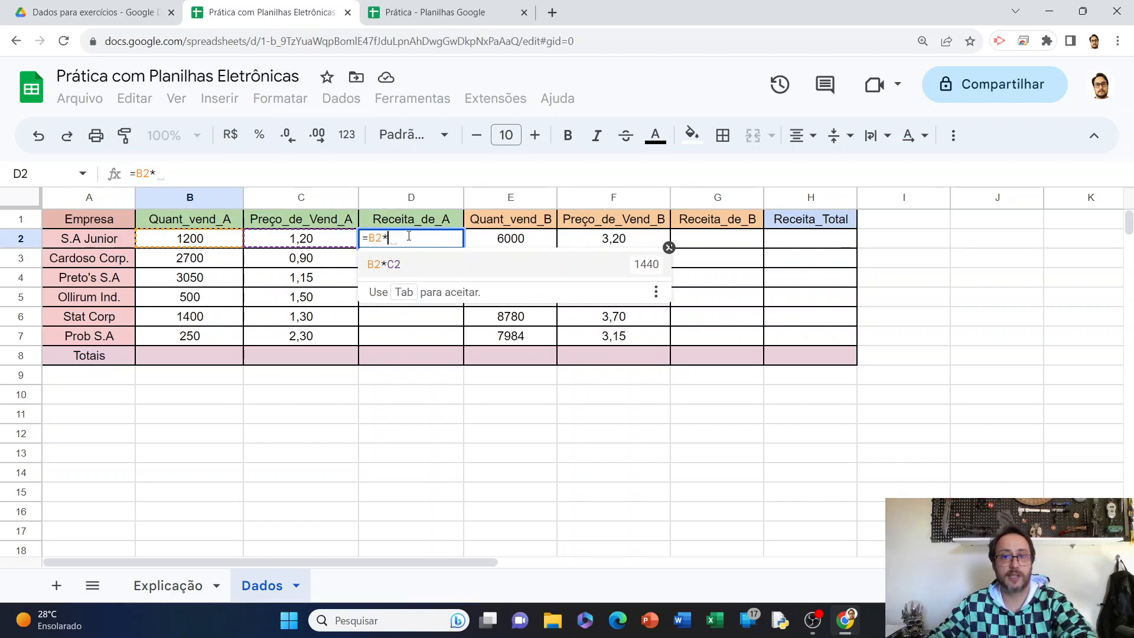
left_click(301, 240)
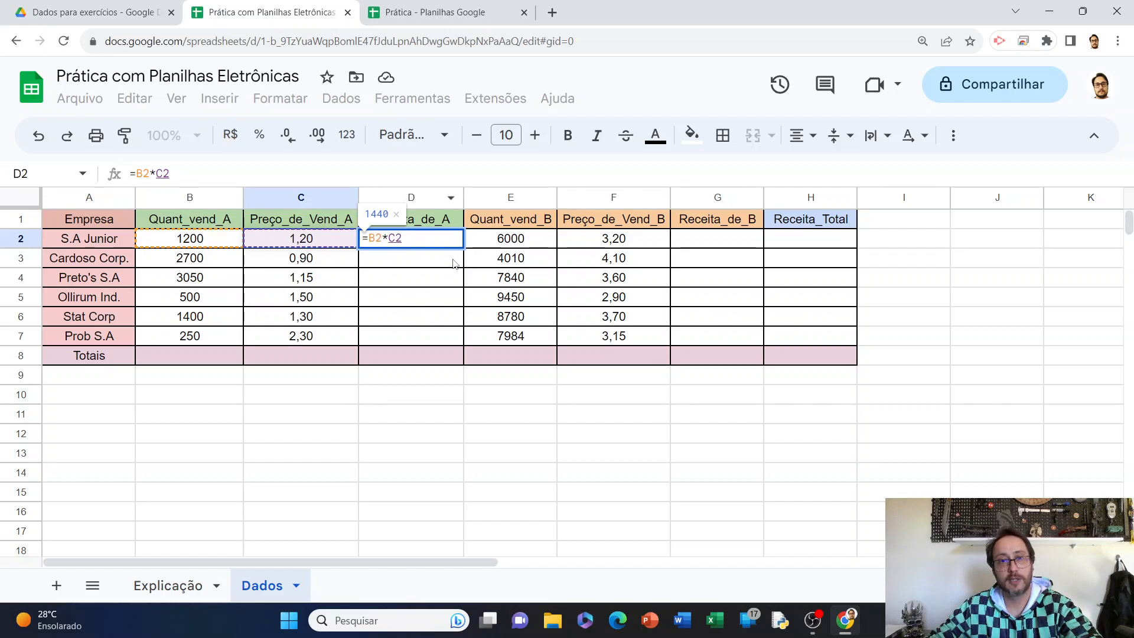
key("Return")
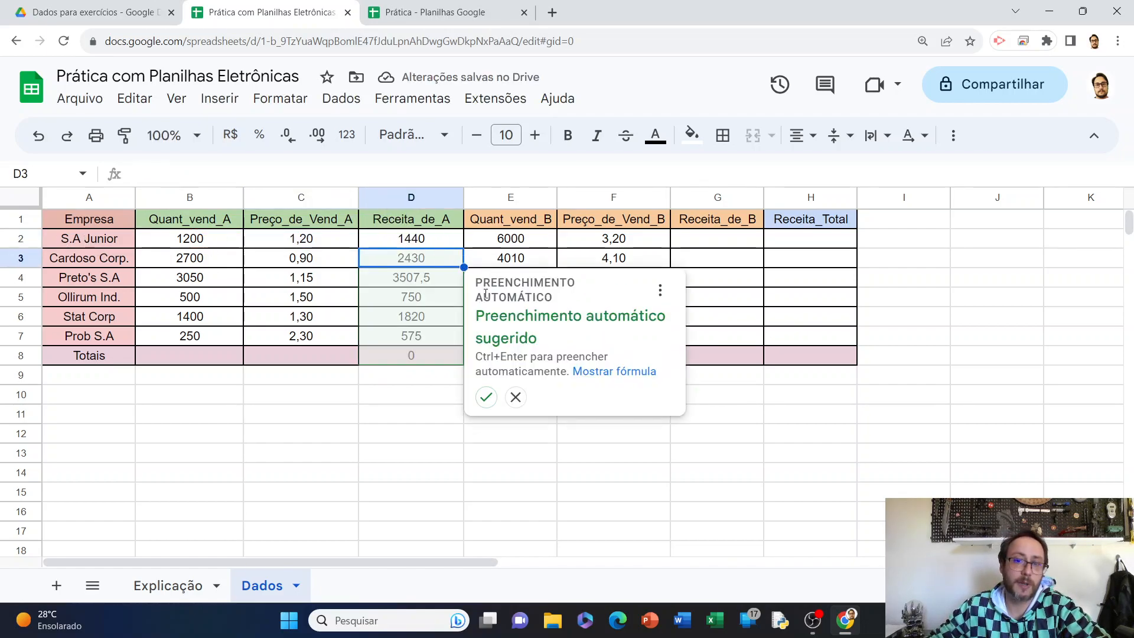
Step: Try the suggested autofill of product A revenue down to D8, clear D8, and undo these changes
left_click(487, 398)
left_click(489, 420)
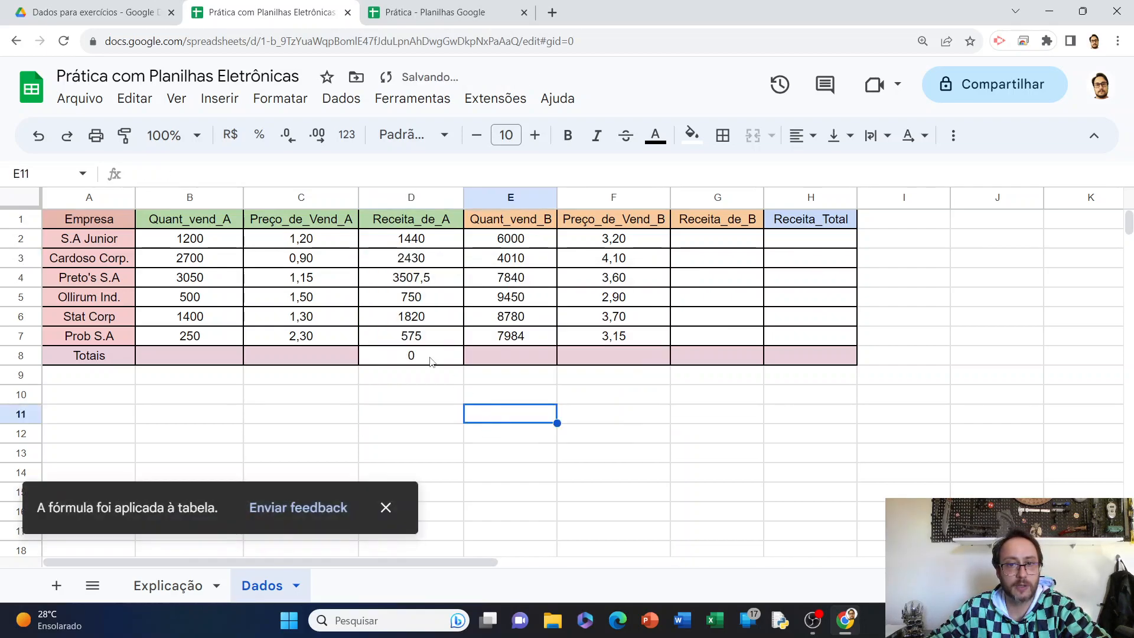
left_click(435, 364)
key("Delete")
left_click_drag(421, 469, 420, 458)
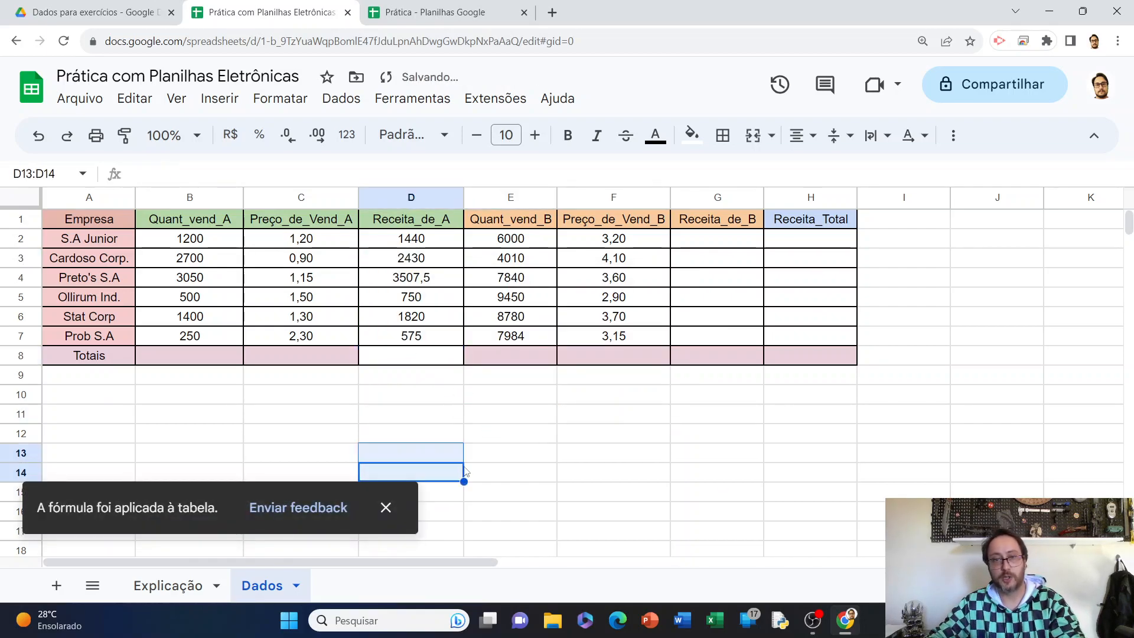
left_click(405, 360)
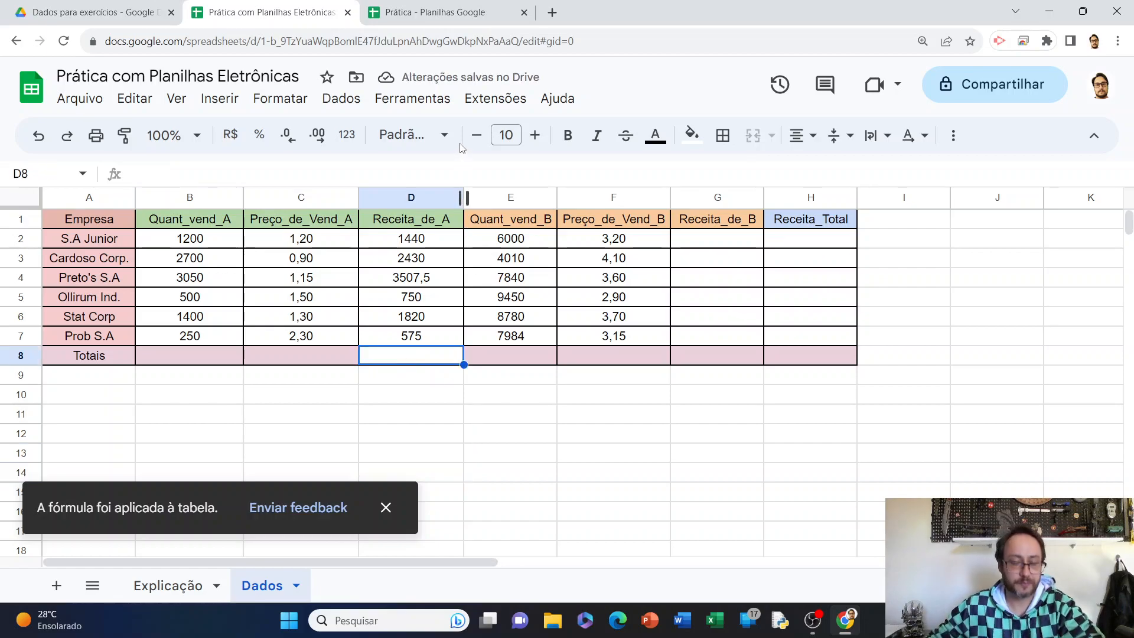
key("ctrl+z")
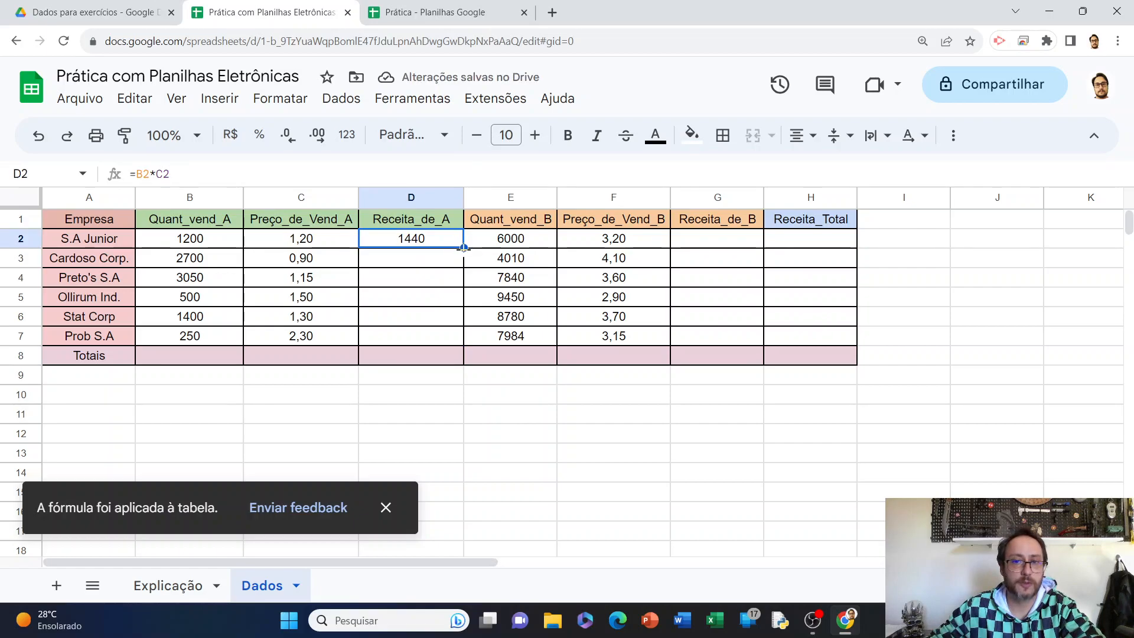
Step: Fill the product A revenue formula from D2 down to D7, leaving the totals row empty
left_click_drag(463, 248, 460, 341)
left_click(473, 433)
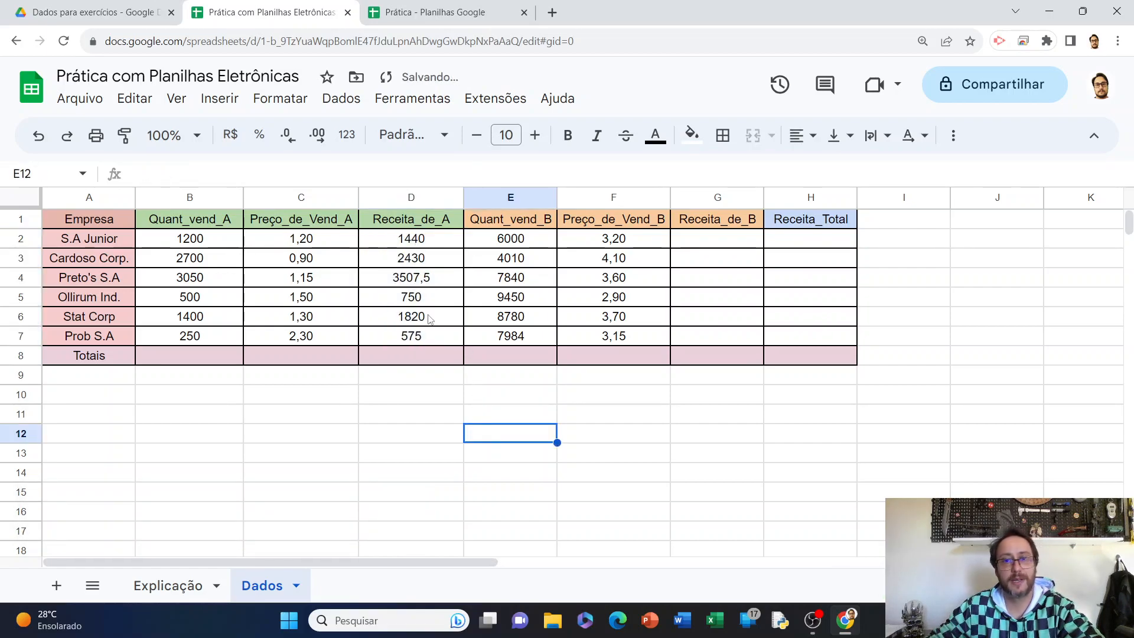
Step: Calculate the product B revenue of the first company in G2 with =E2*F2
left_click(706, 243)
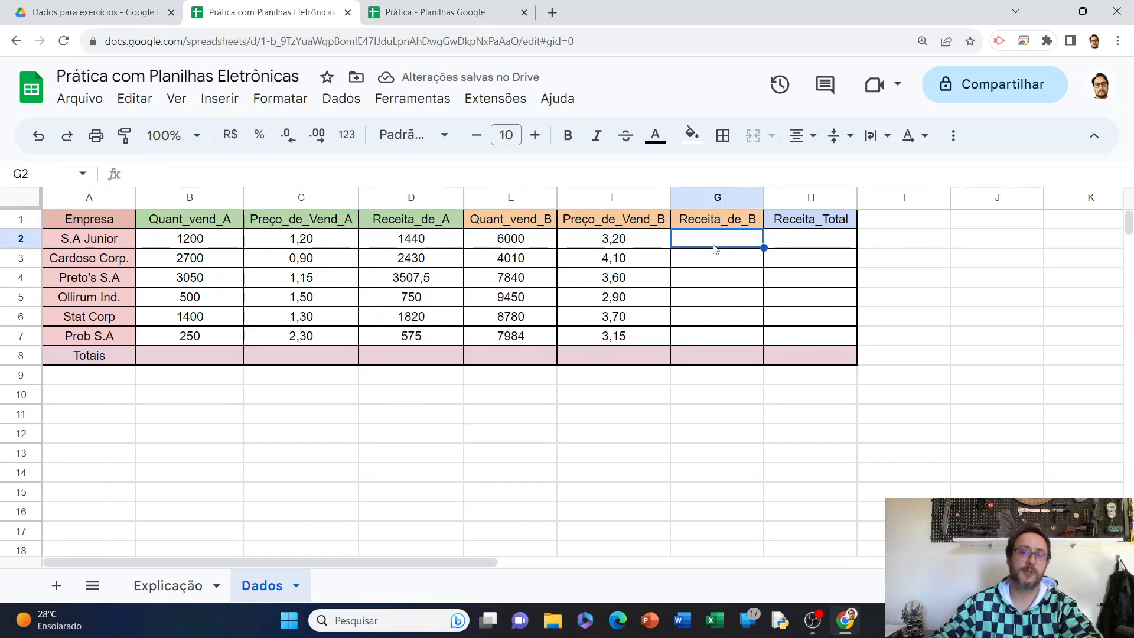
type("=")
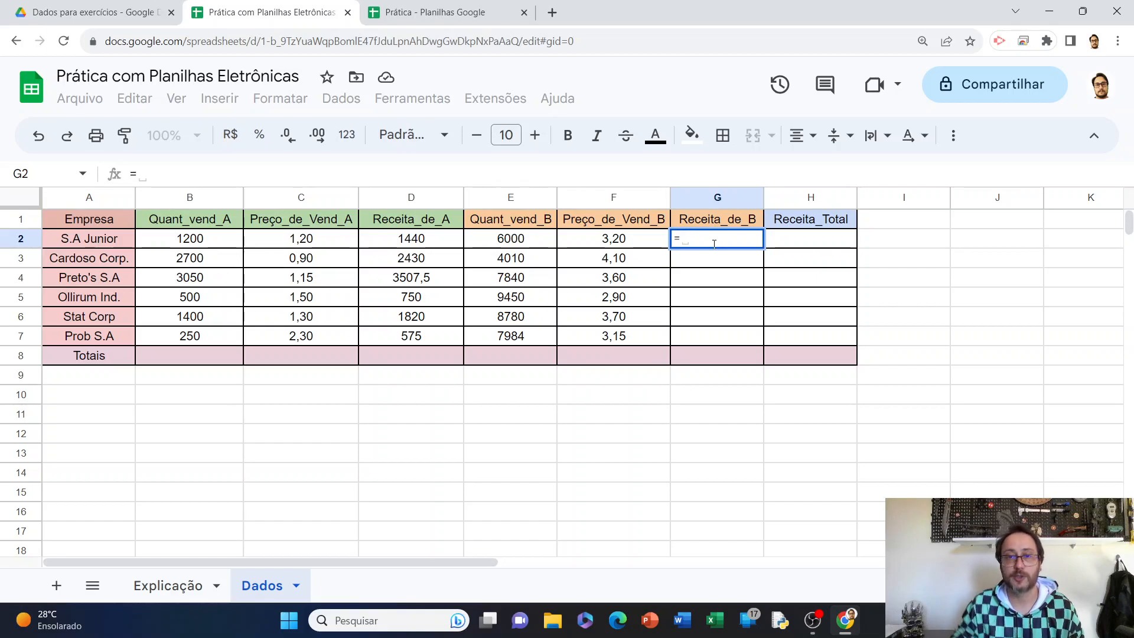
left_click(533, 242)
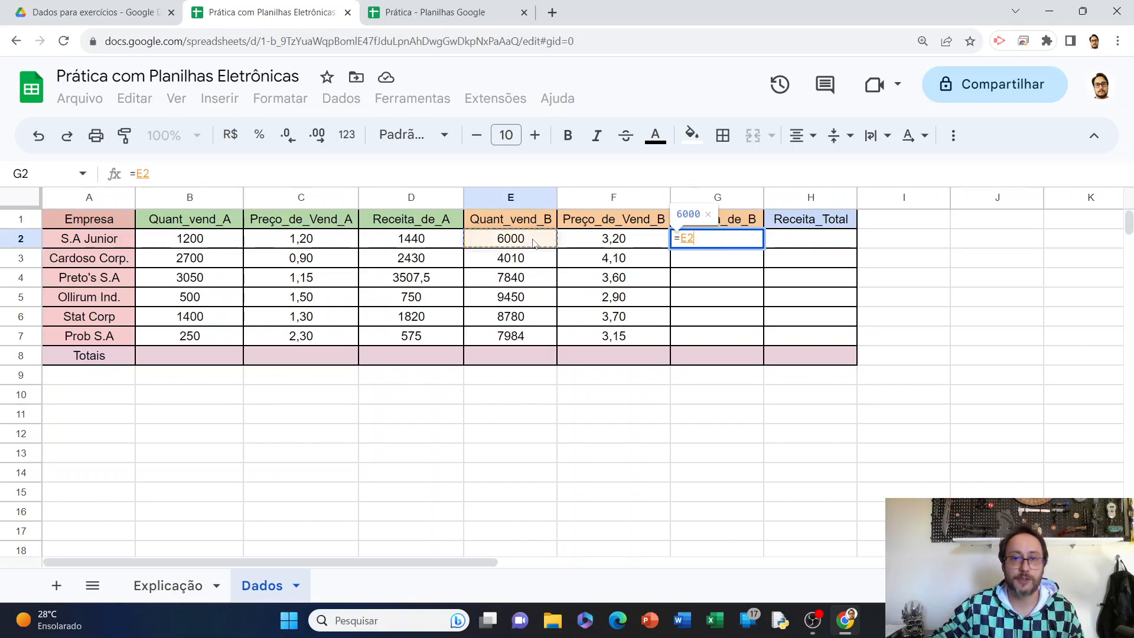
type("*")
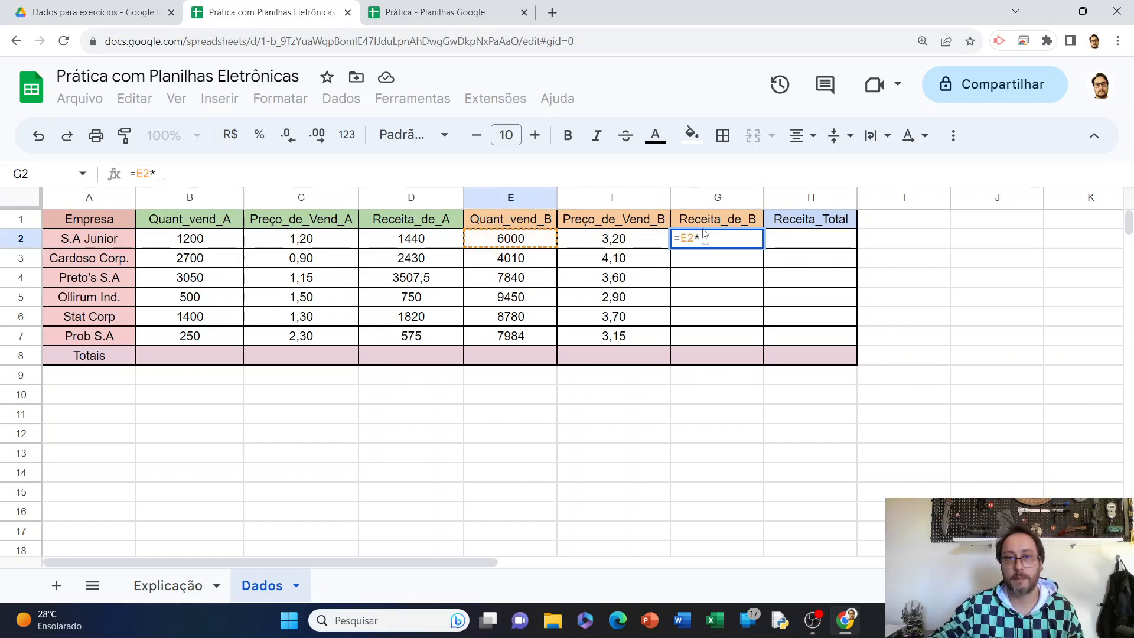
left_click(617, 246)
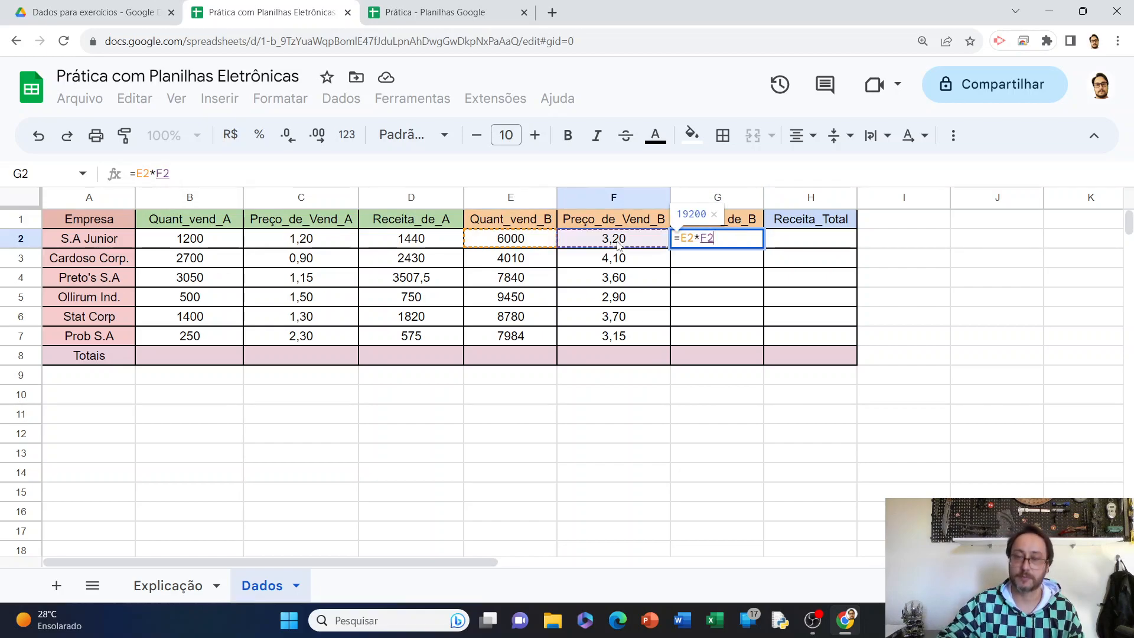
key("Return")
left_click(812, 399)
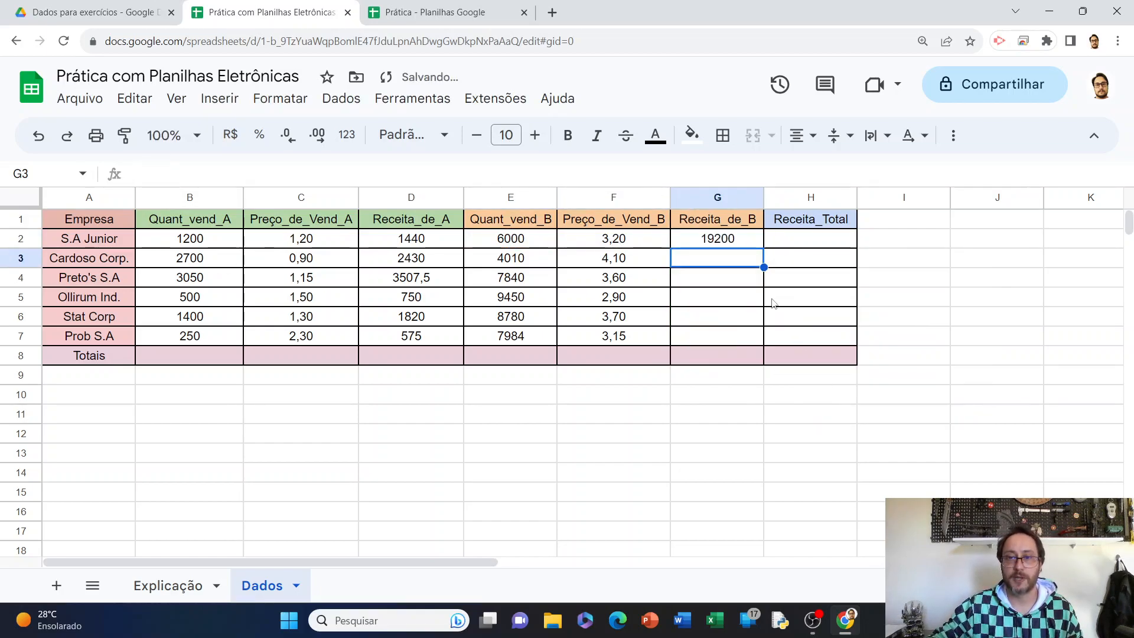
Step: Fill the product B revenue formula from G2 down to G7
left_click(731, 238)
left_click_drag(764, 248, 752, 338)
left_click(757, 400)
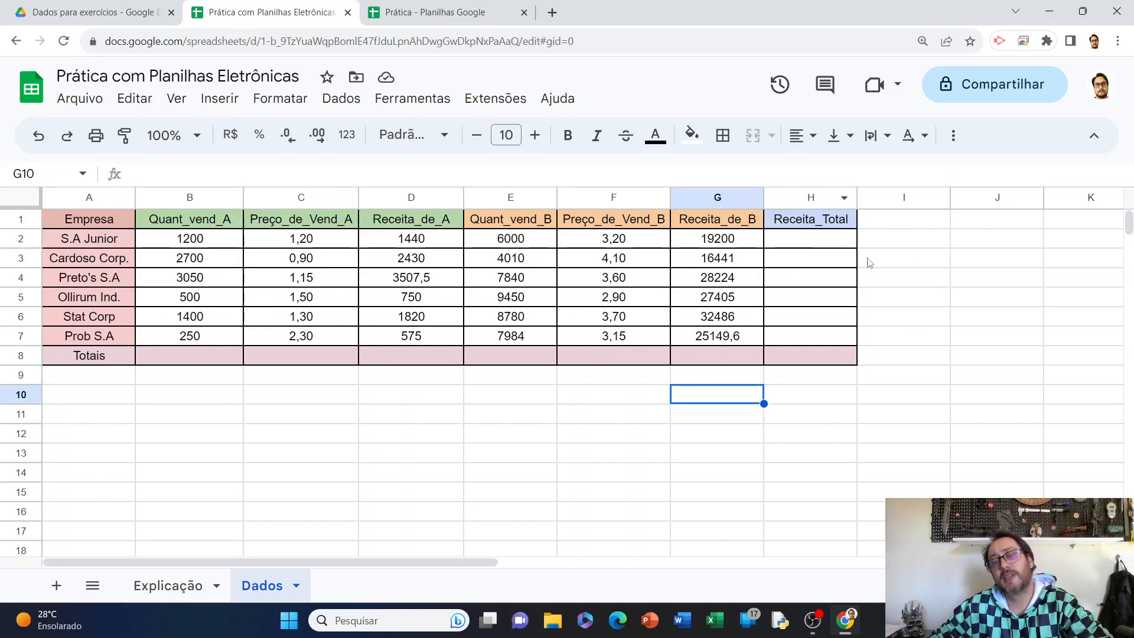
Step: Calculate the first company's total revenue in H2 with =D2+G2 and decline the suggested autofill
left_click(811, 241)
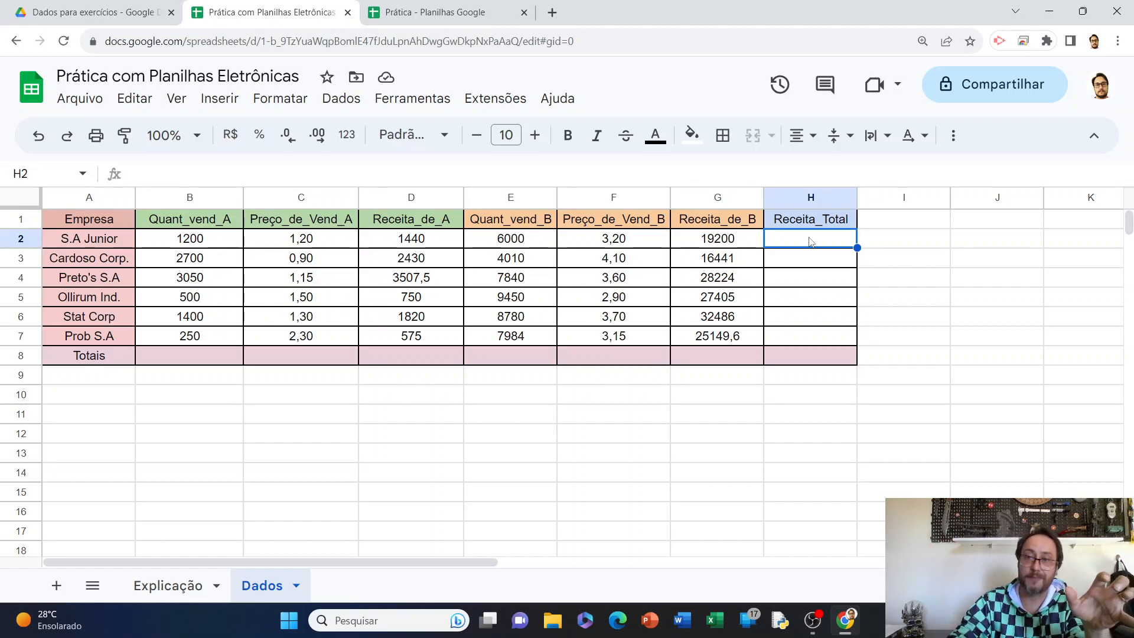
type("=")
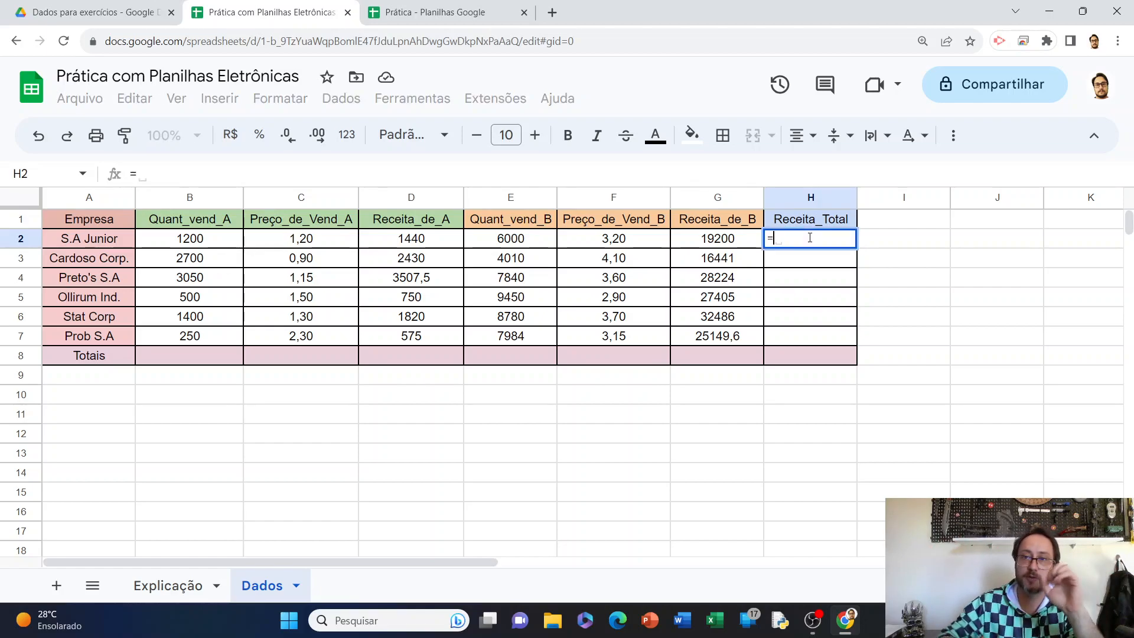
left_click(435, 237)
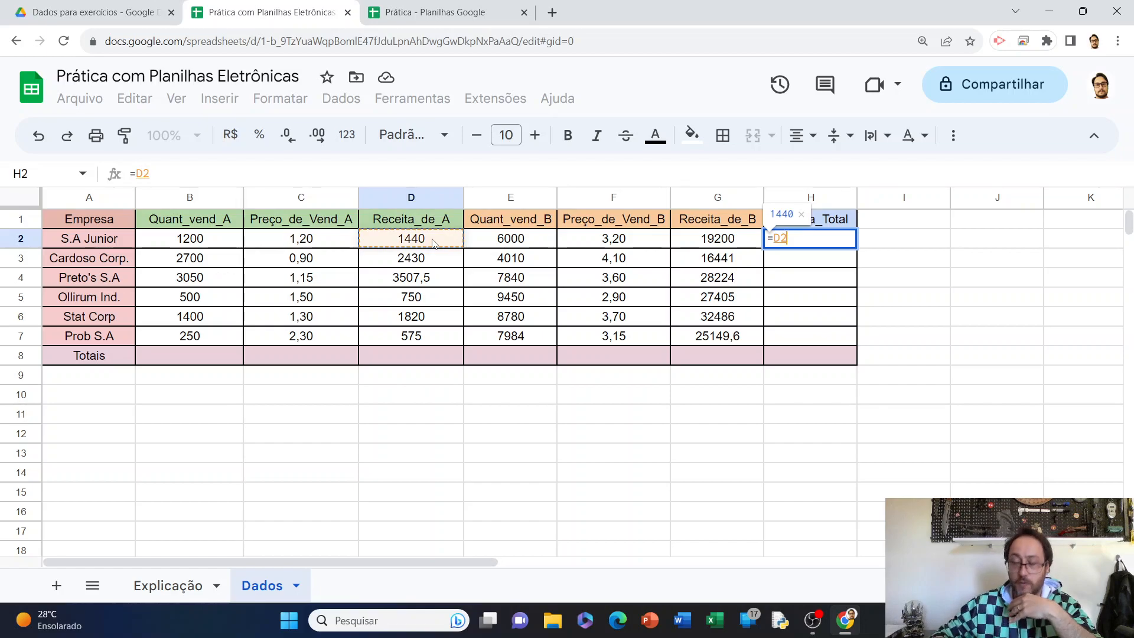
type("+")
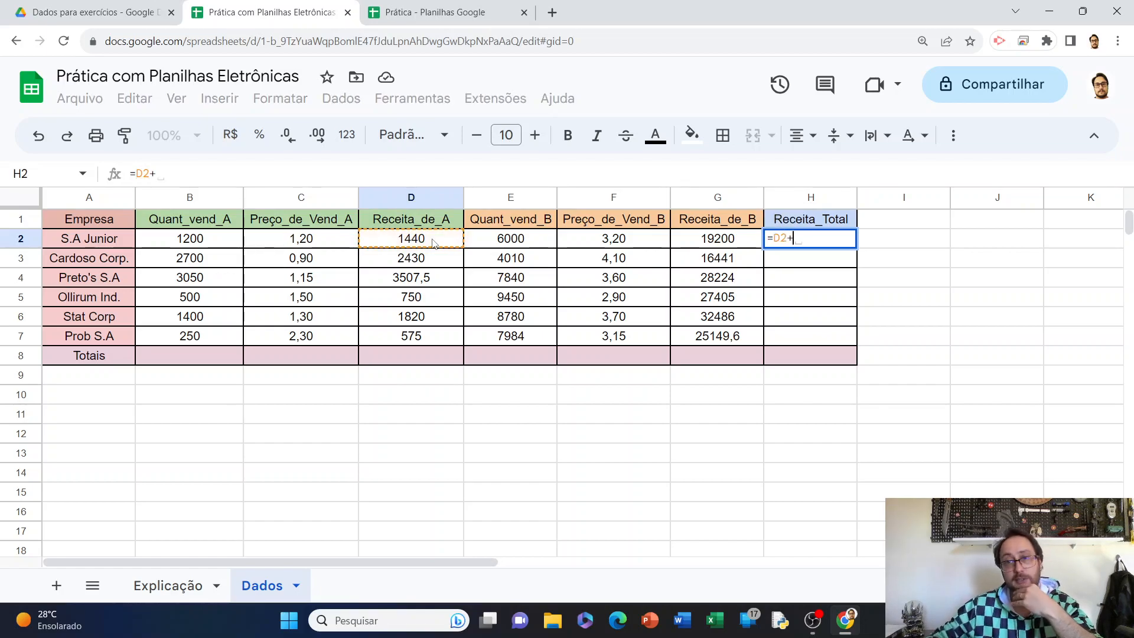
left_click(726, 242)
key("Return")
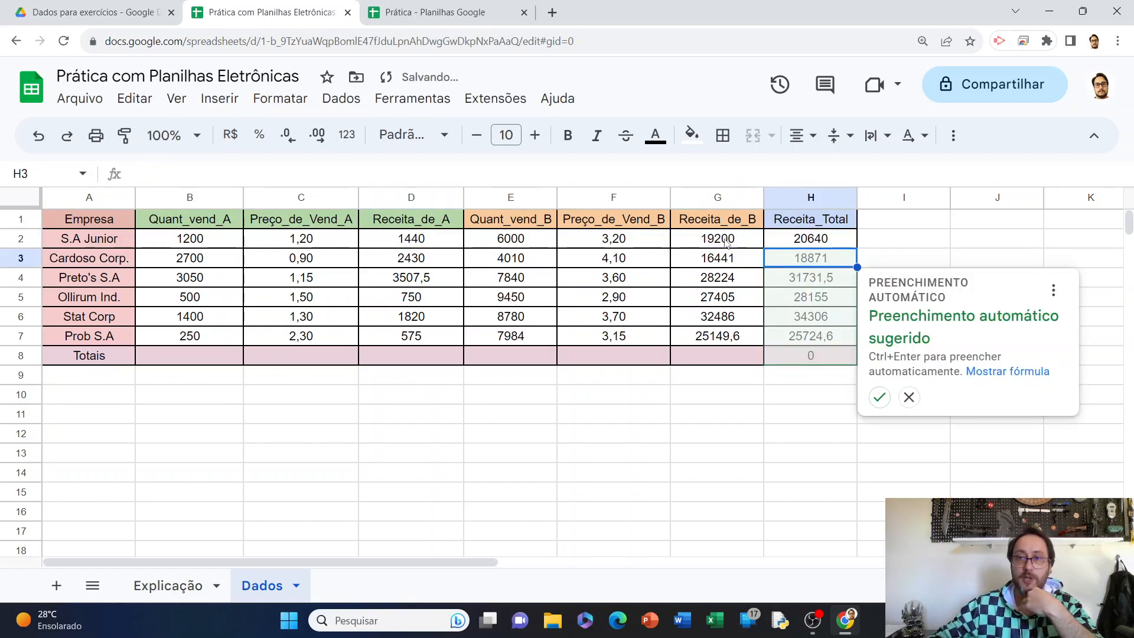
left_click(905, 396)
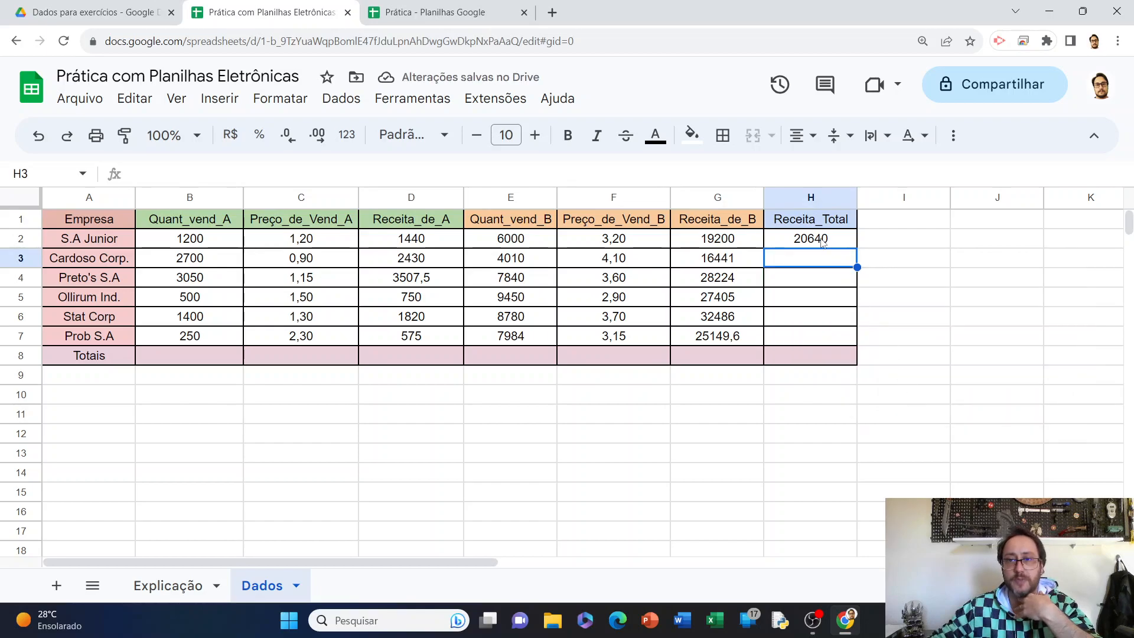
Step: Fill the total revenue formula from H2 down to H7
left_click(798, 239)
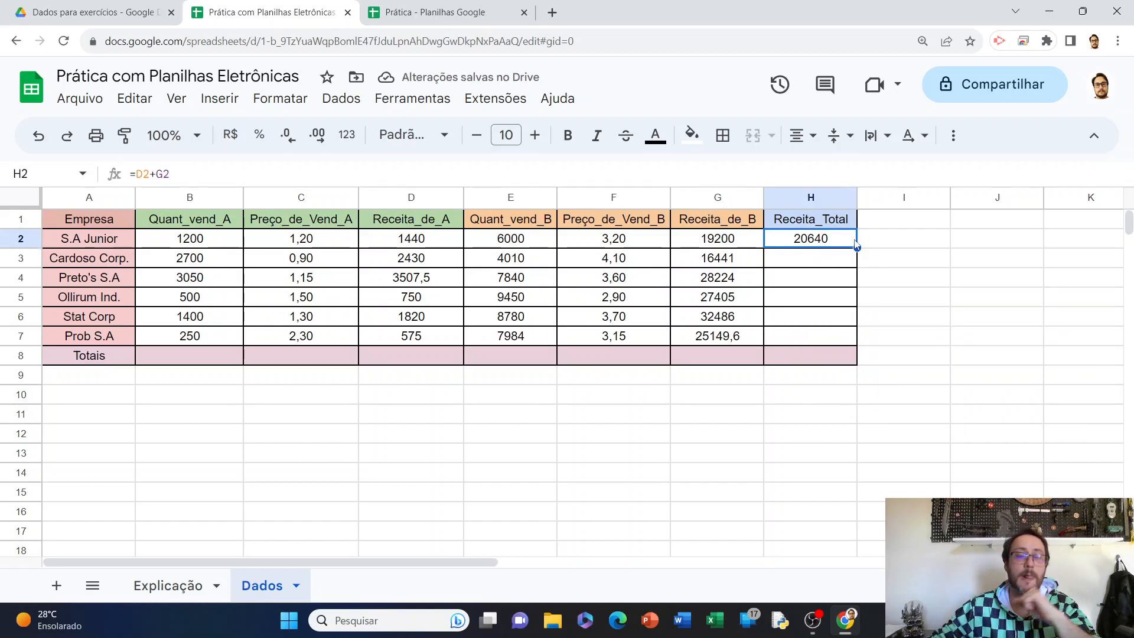
left_click_drag(857, 247, 854, 342)
left_click(940, 323)
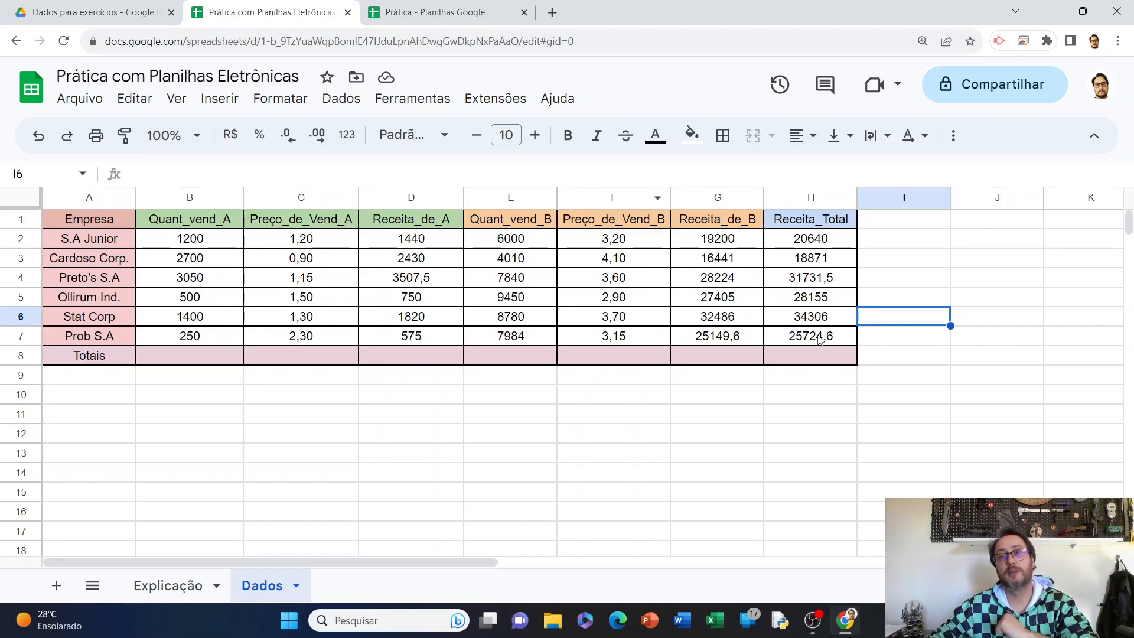
left_click(589, 472)
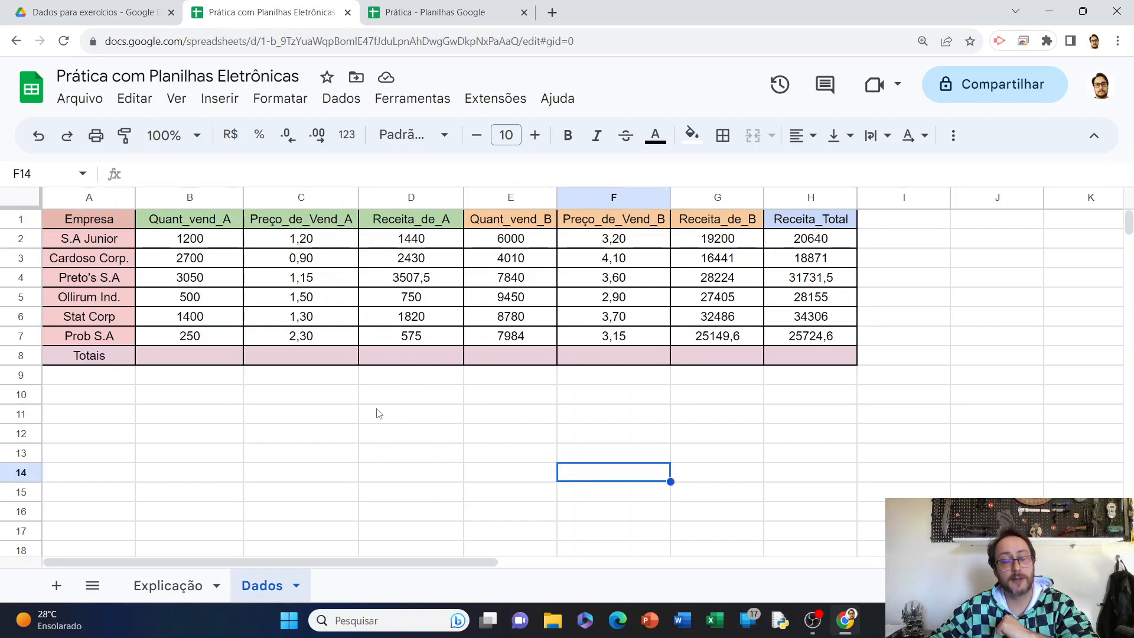
Step: Total product A's sold quantities in B8 and revenues in D8 using the suggested SUM(B2:B7) and SUM(D2:D7)
left_click(217, 362)
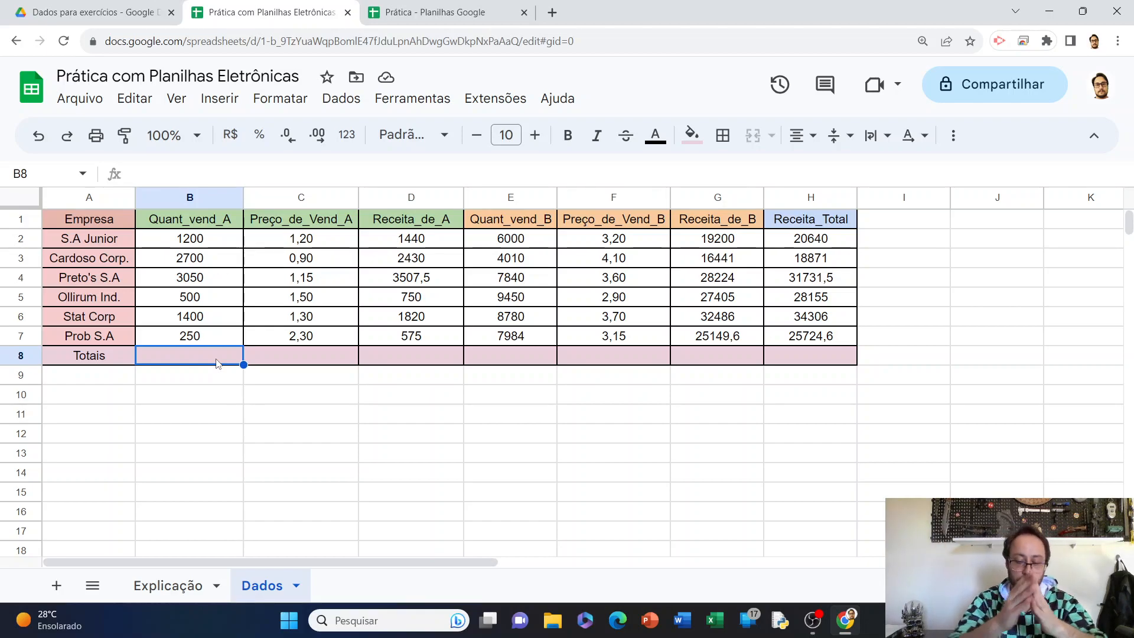
type("=")
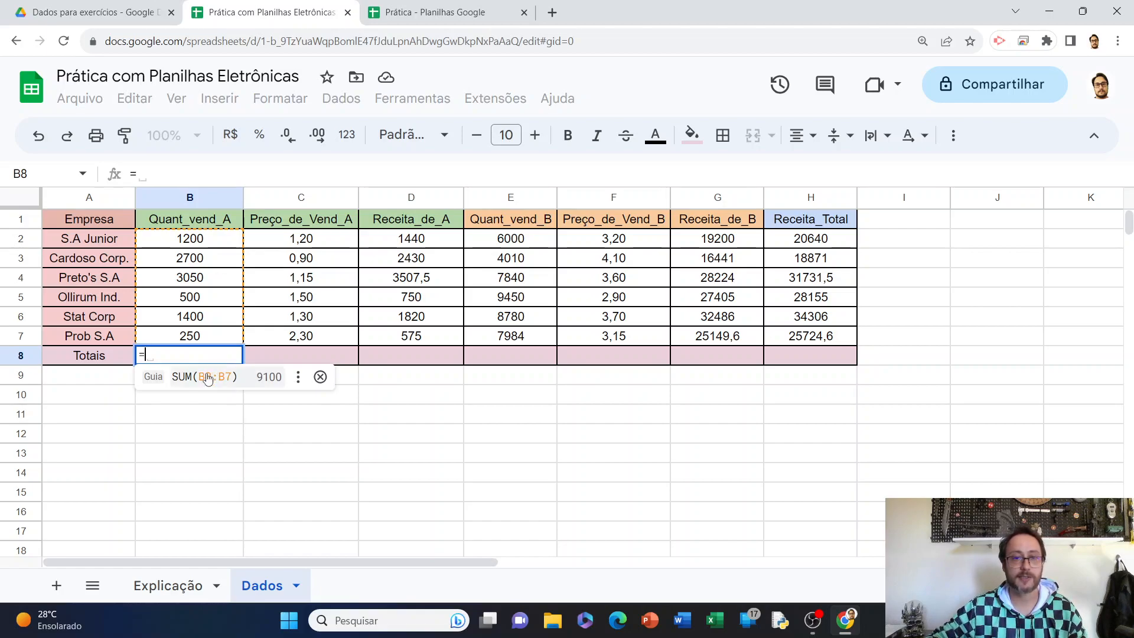
left_click(207, 381)
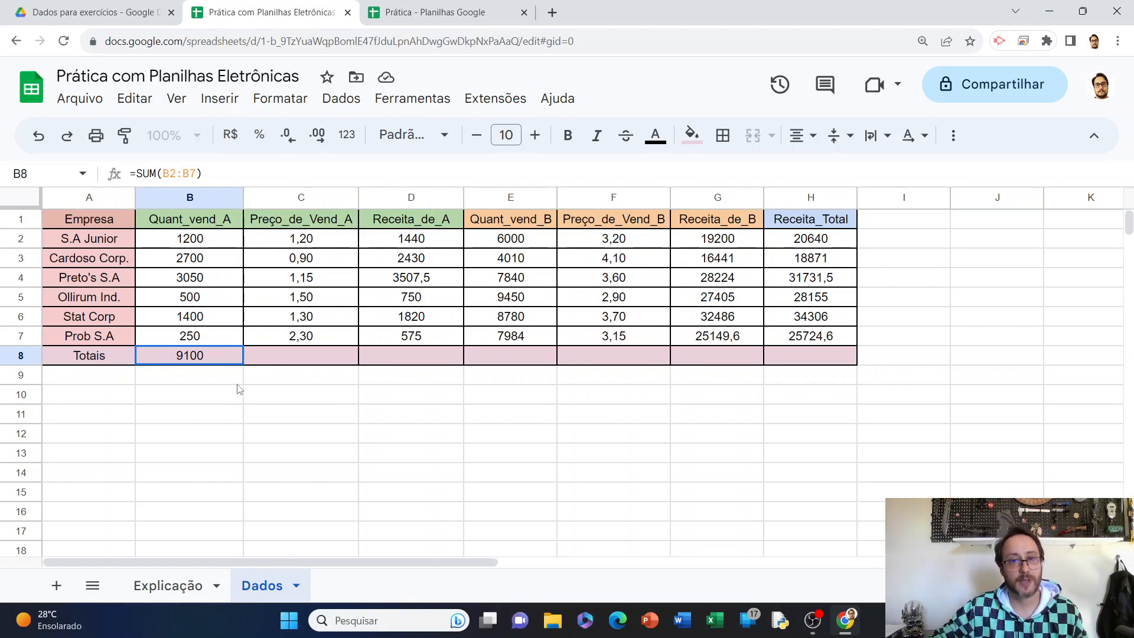
left_click(416, 356)
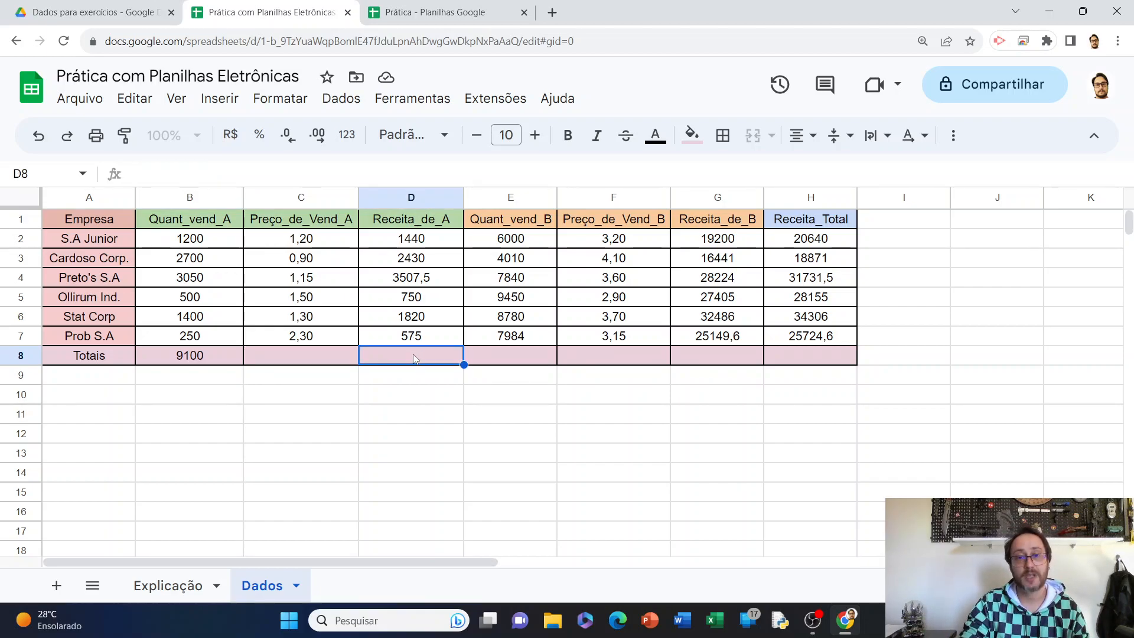
type("=")
key("Tab")
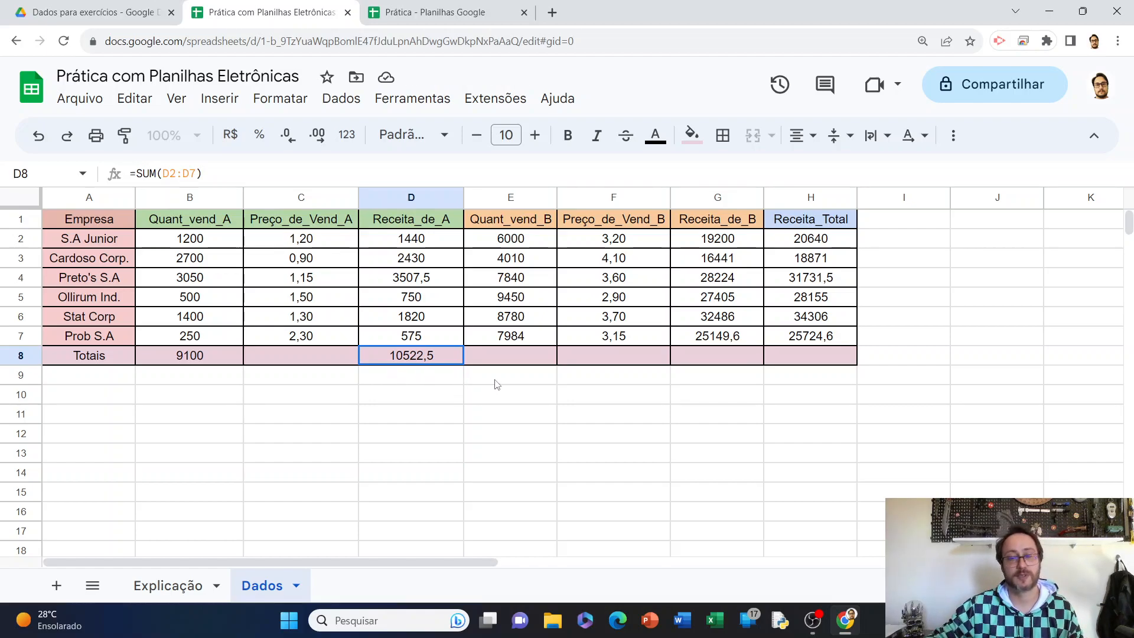
Step: Total product B's sold quantities in E8 and revenues in G8 using the suggested SUM(E2:E7) and SUM(G2:G7)
left_click(495, 344)
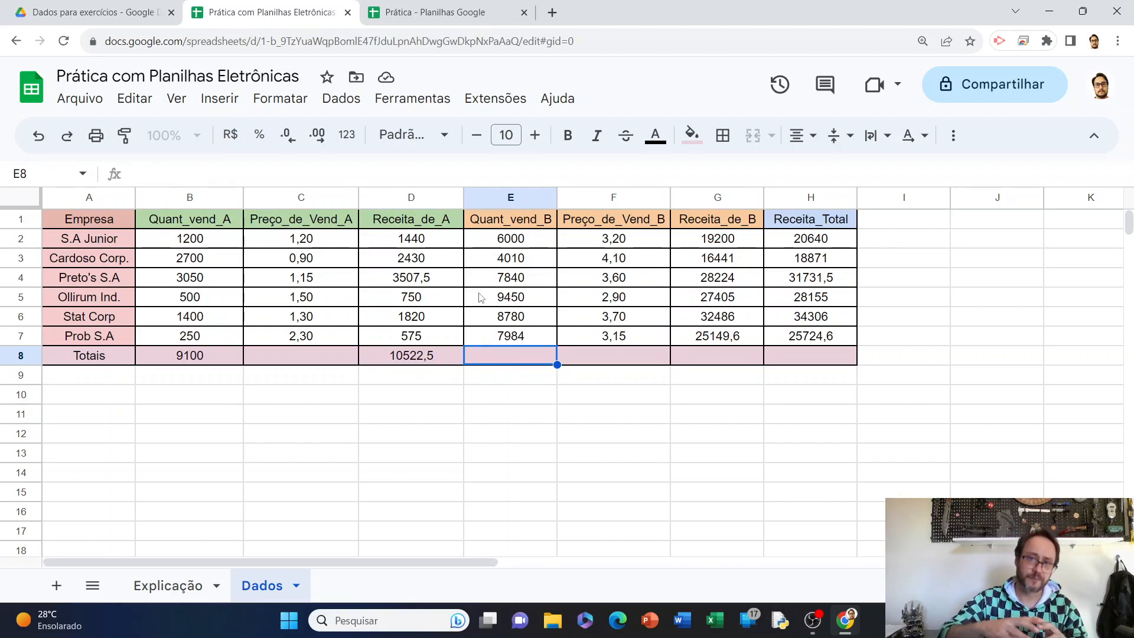
type("=")
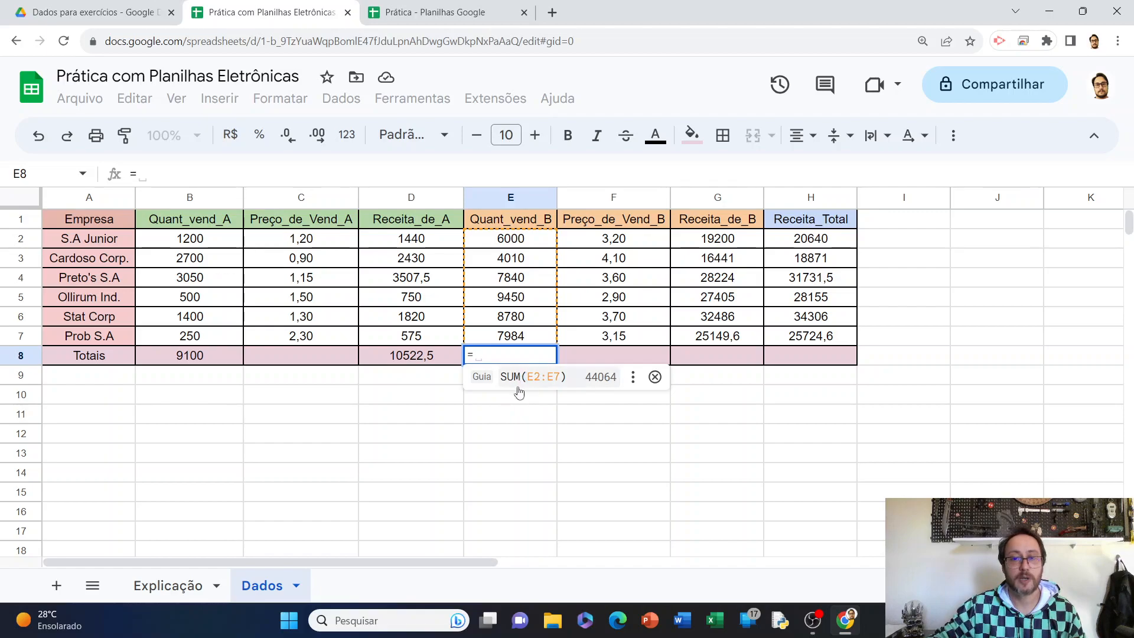
left_click(533, 381)
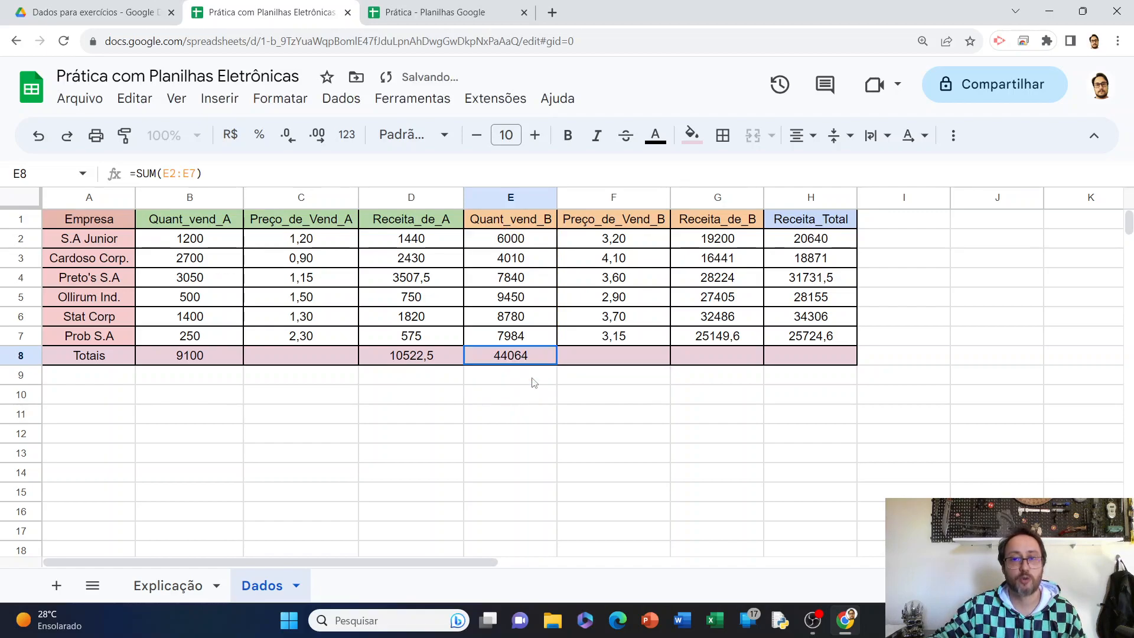
left_click(509, 413)
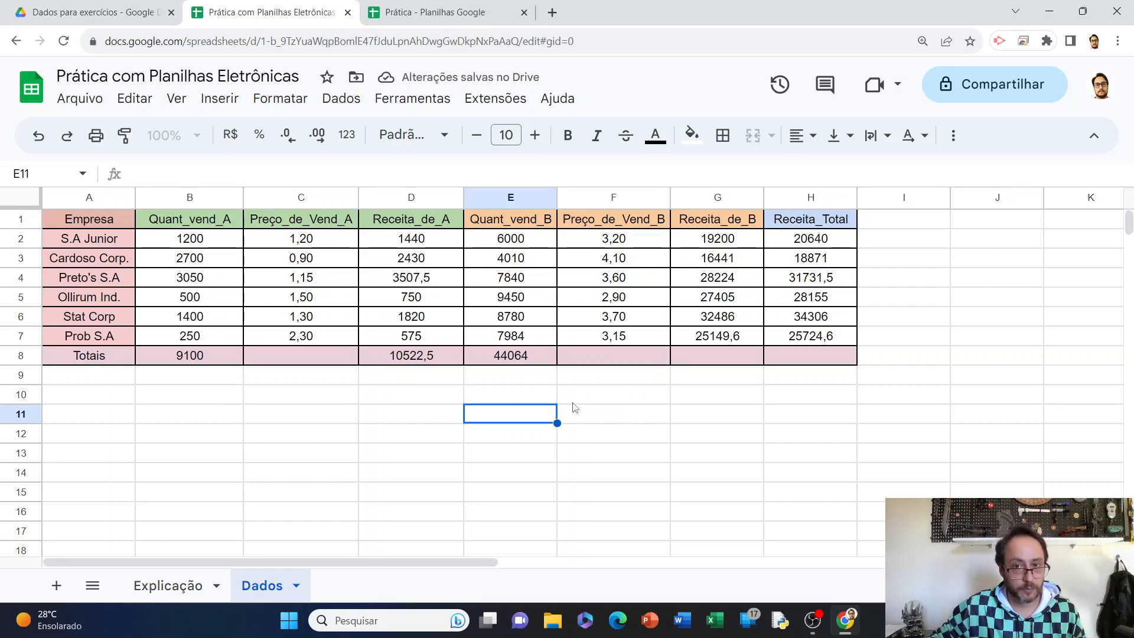
left_click(694, 357)
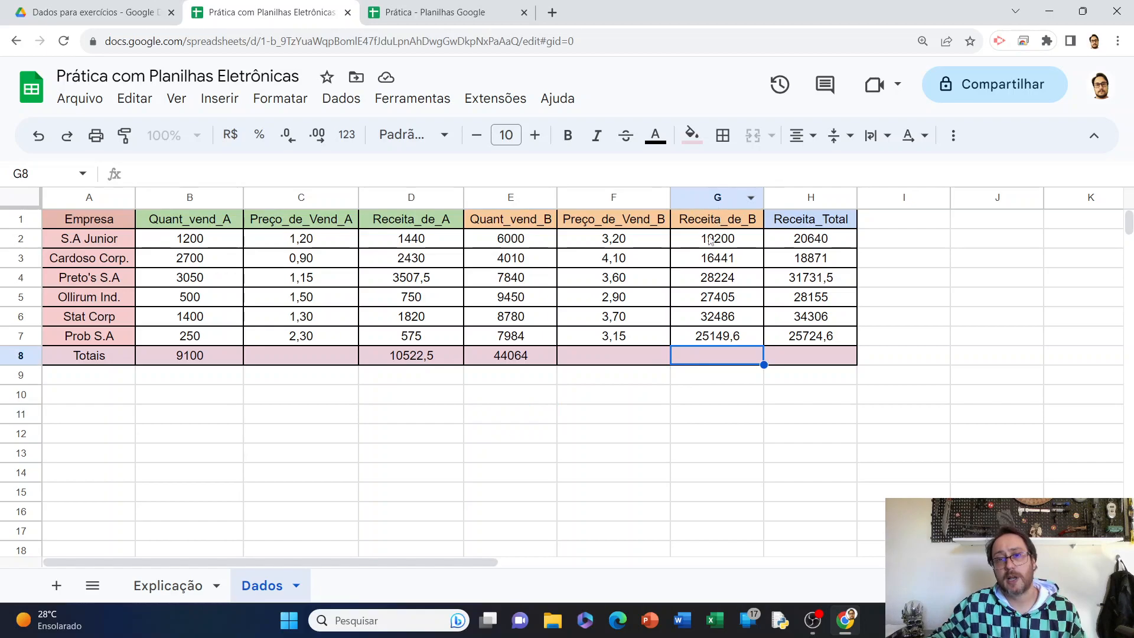
type("=")
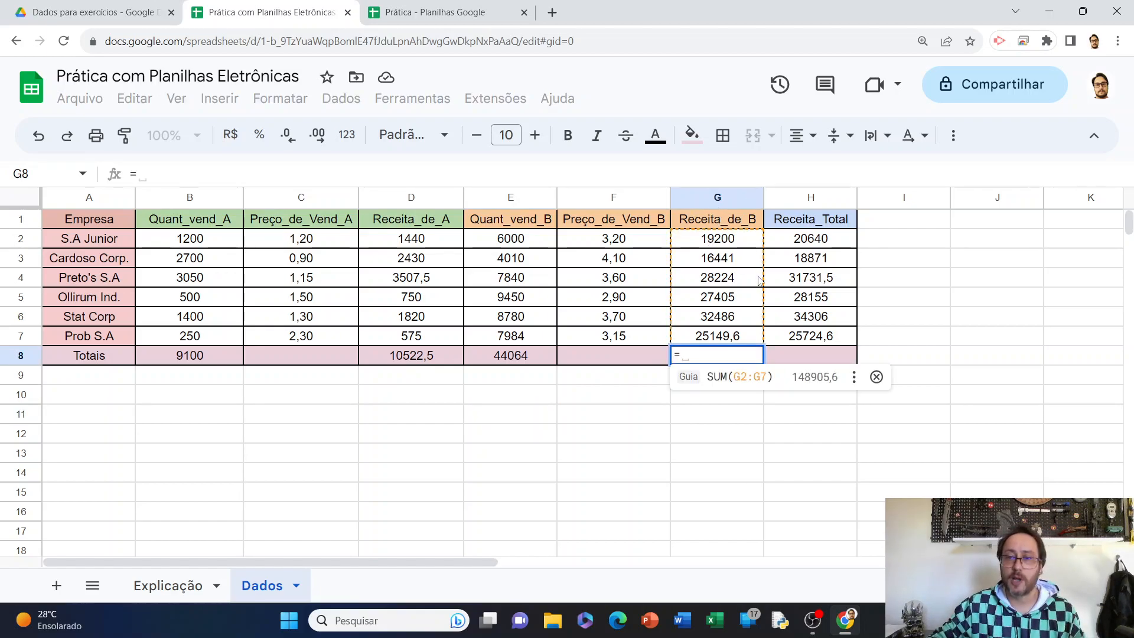
left_click(734, 377)
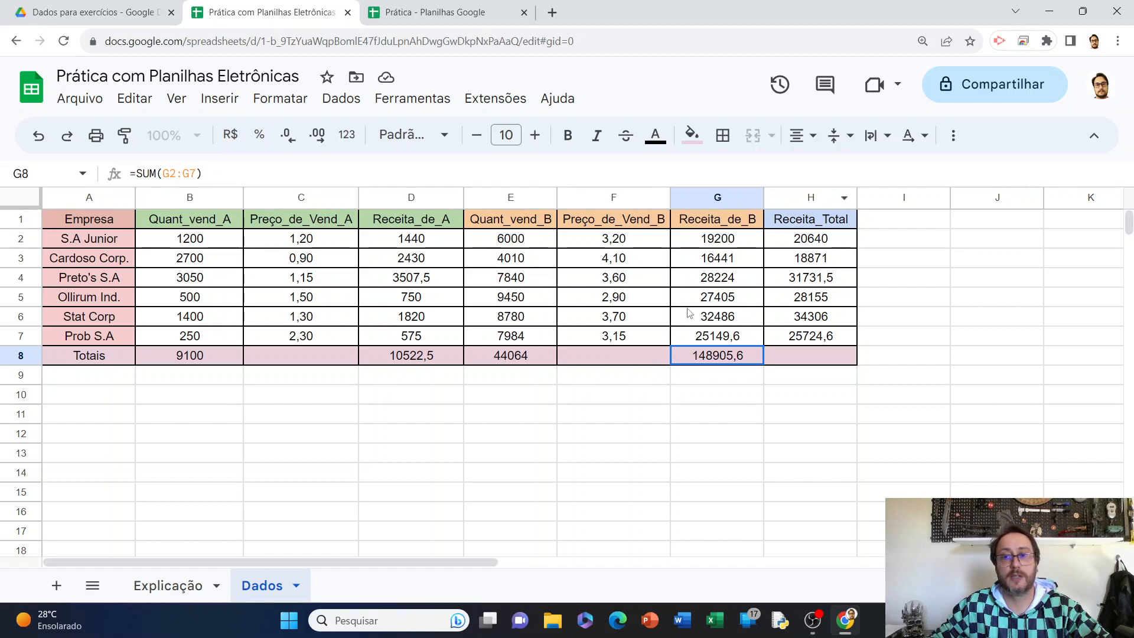
Step: Total the companies' overall revenue in H8 using the suggested SUM(H2:H7)
left_click(807, 354)
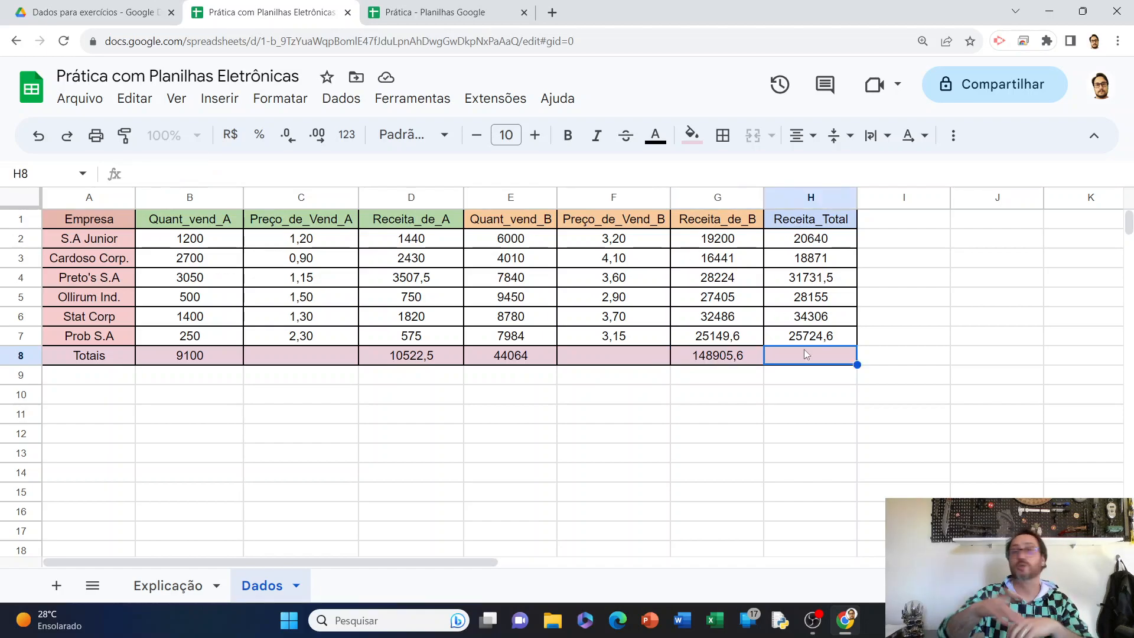
type("=")
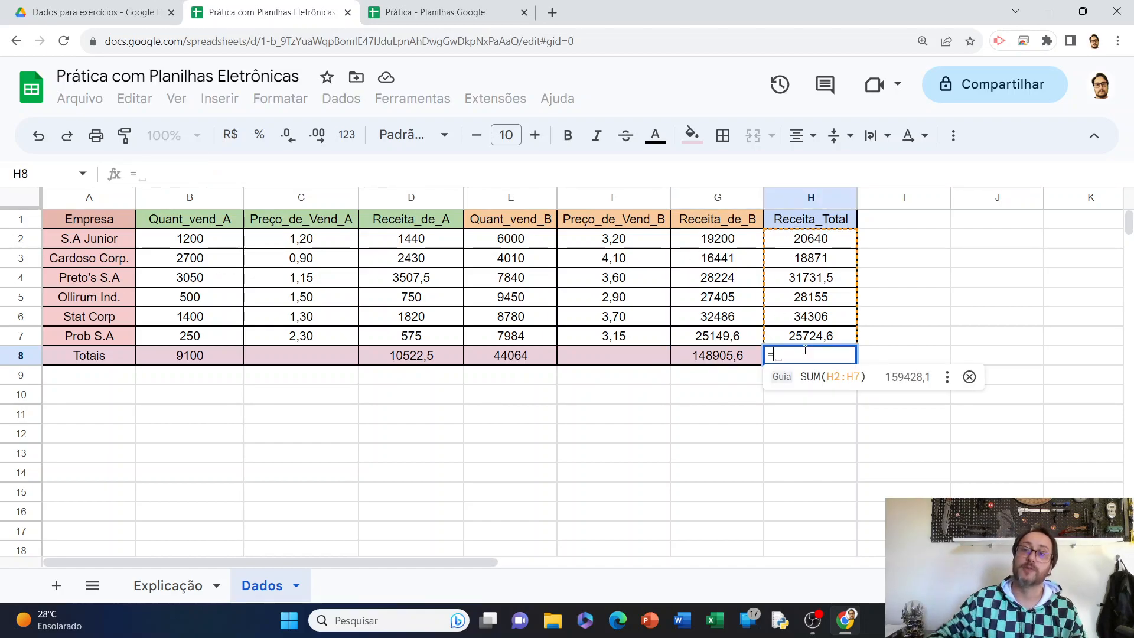
left_click(826, 381)
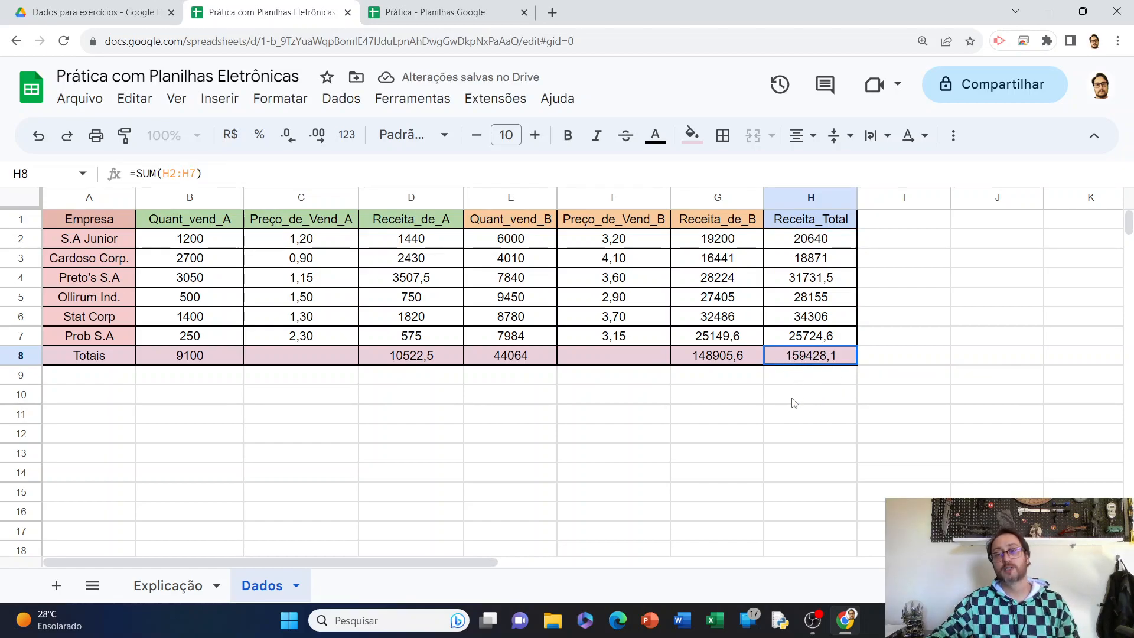
left_click(825, 401)
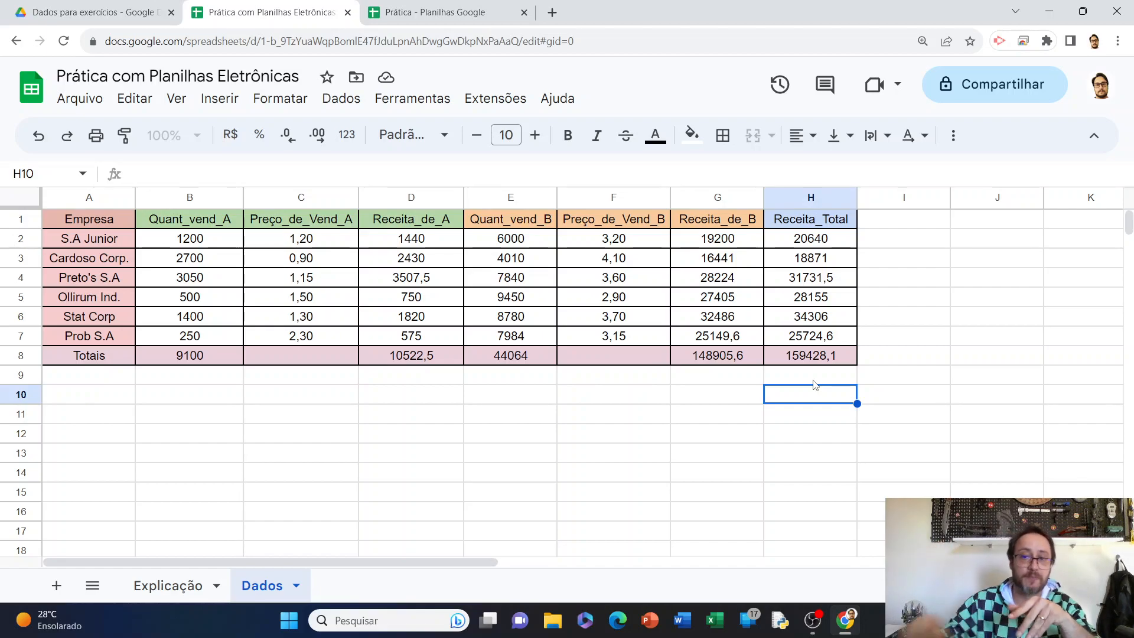
Step: Calculate product A's average selling price in C8 with =media(C2:C7)
left_click(303, 361)
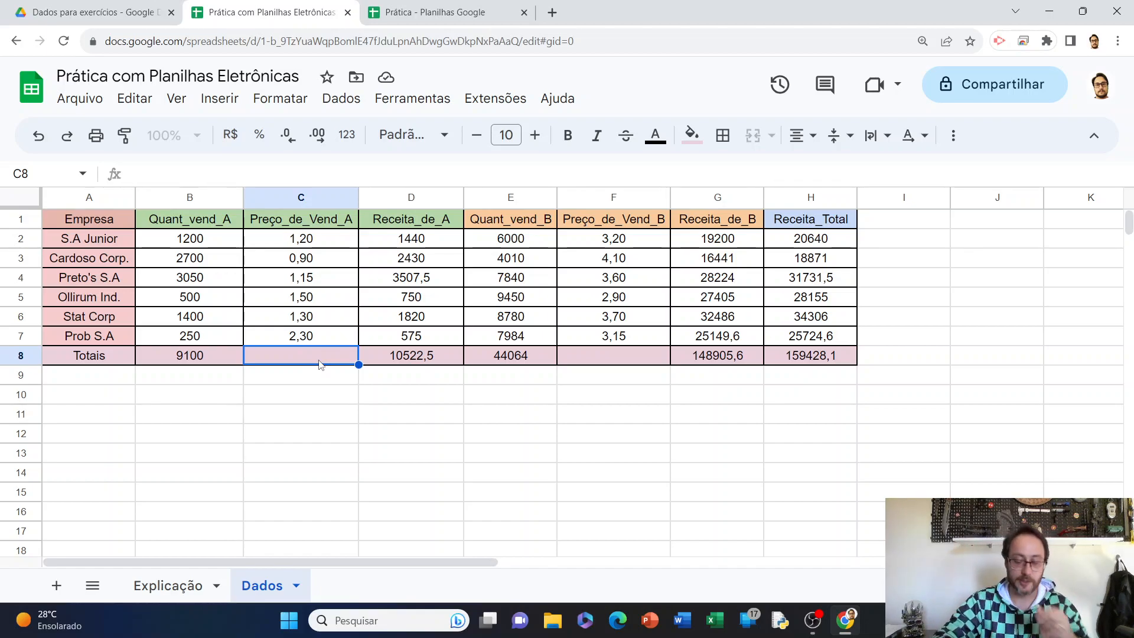
type("=")
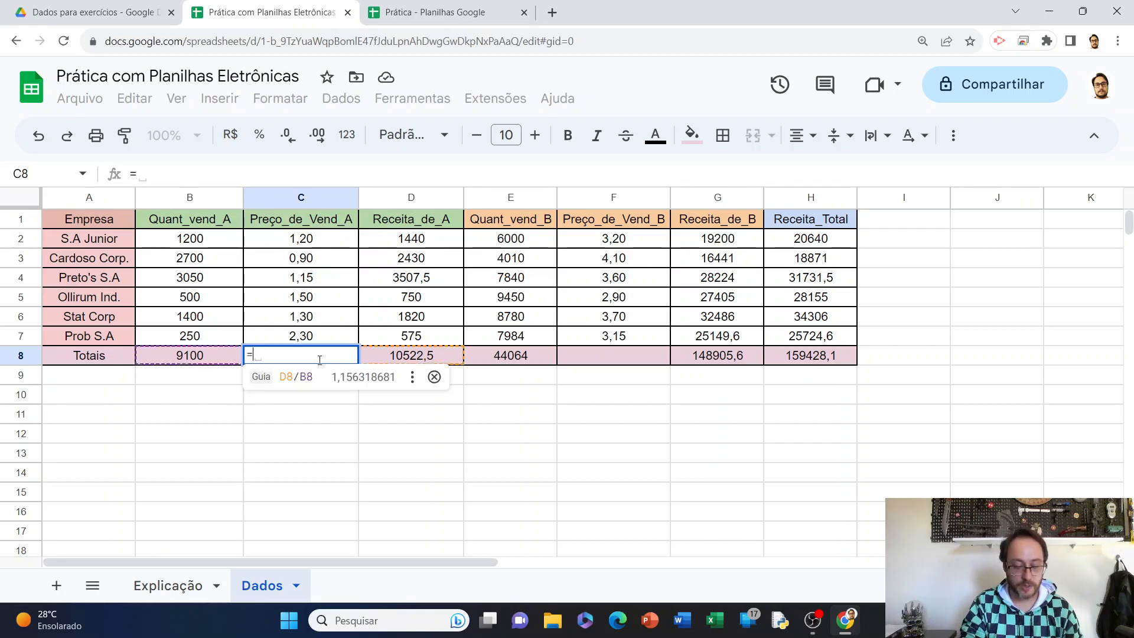
type("me")
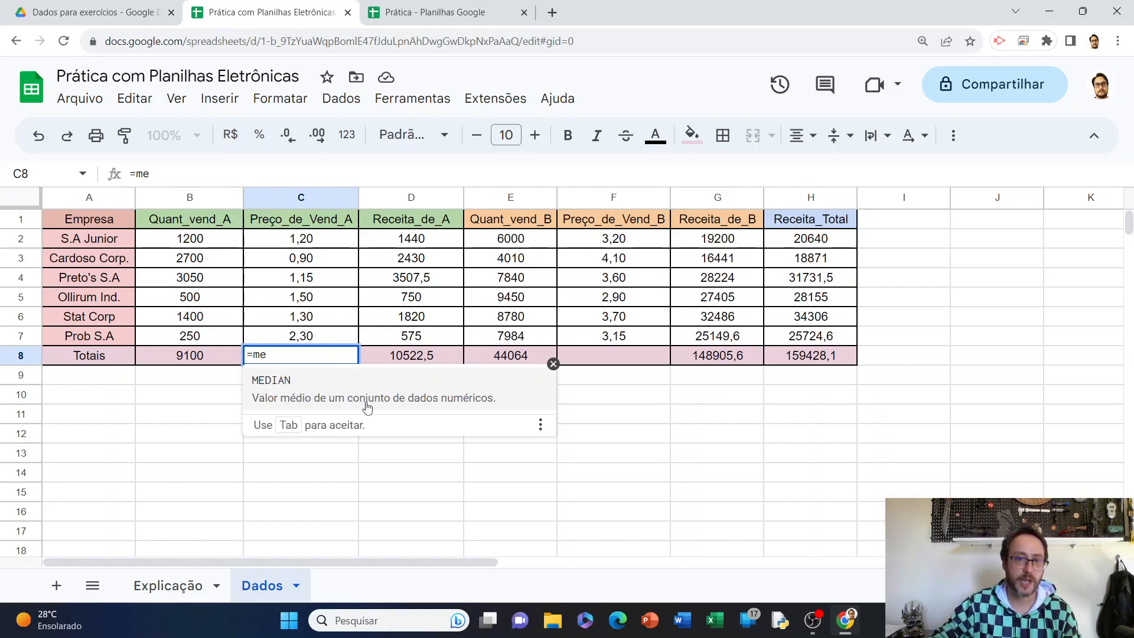
type("an")
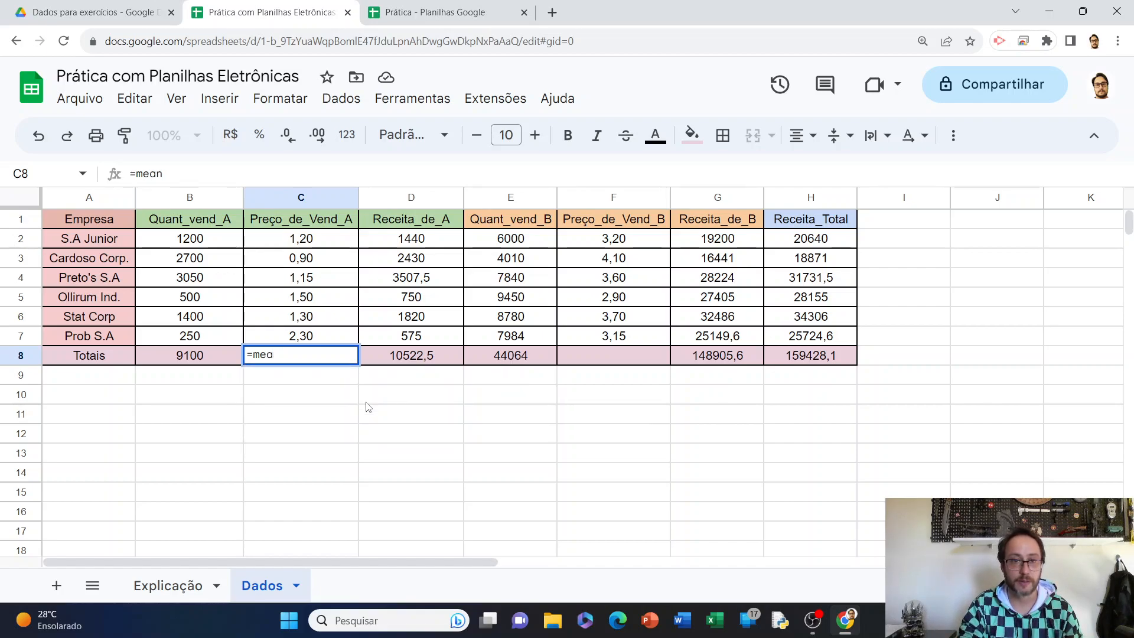
key("BackSpace")
type("dia")
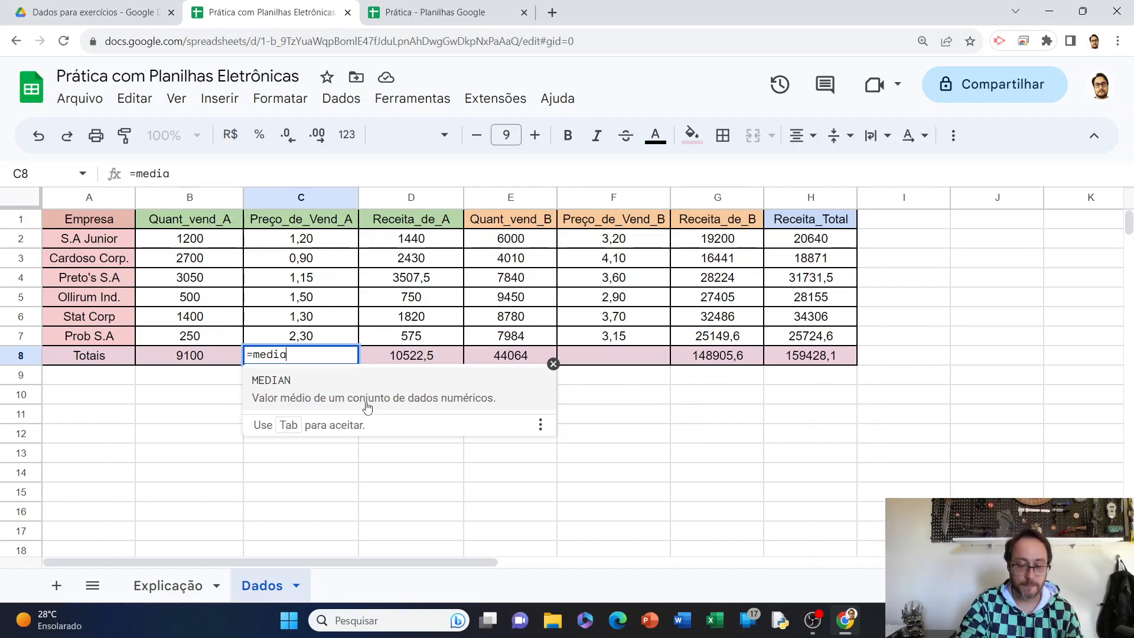
type("(")
key("Up")
key("Up")
key("Up")
key("Up")
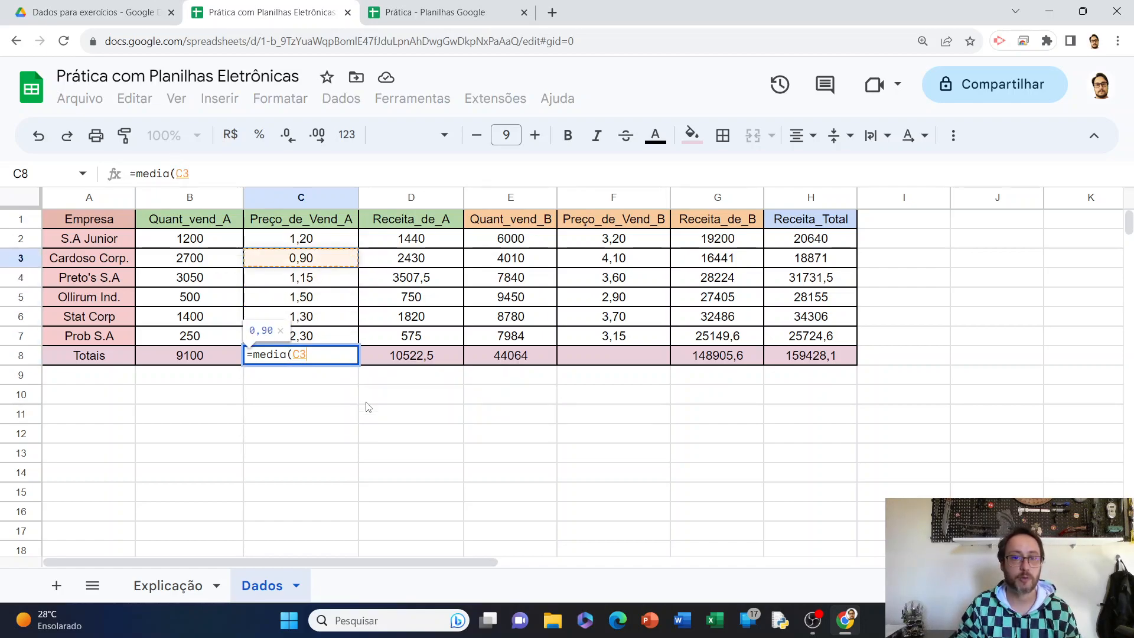
key("Caps_Lock")
key("Down")
key("Down")
key("Down")
key("Down")
key("Up")
key("Up")
key("Up")
key("Up")
key("shift+Down")
key("shift+Down")
key("shift+Down")
key("shift+Down")
key("shift+Down")
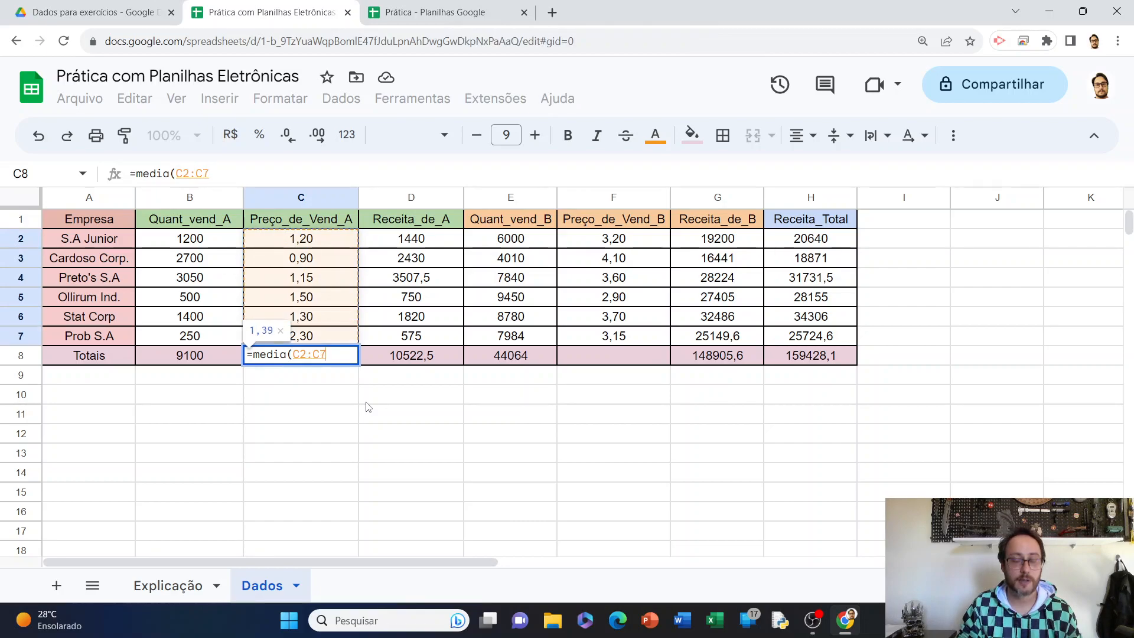
type(")")
key("Return")
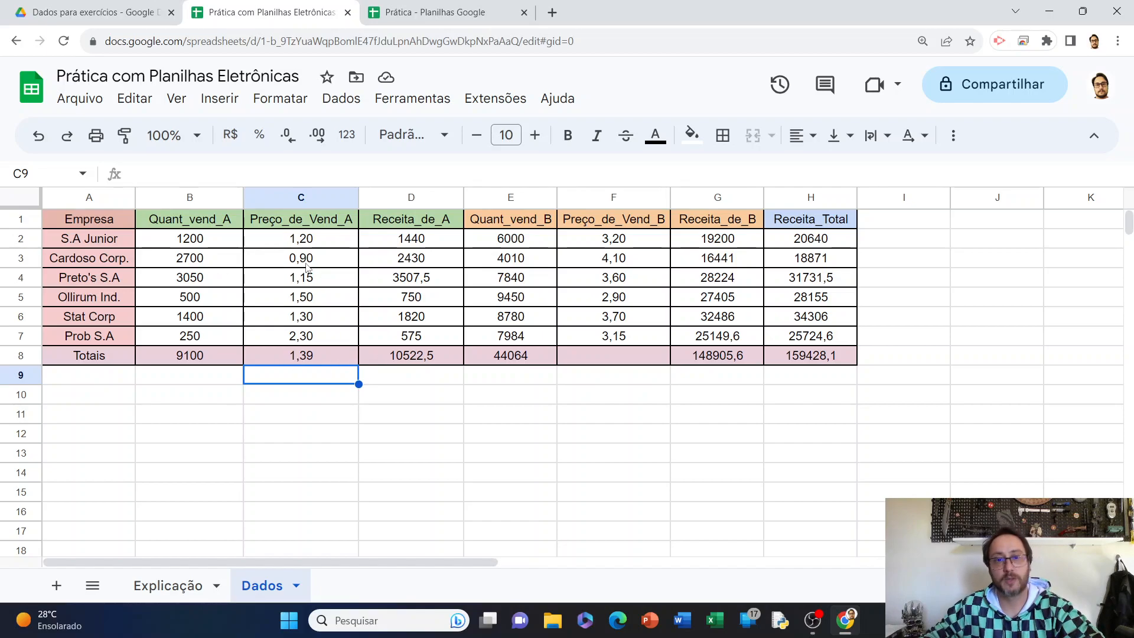
left_click(319, 338)
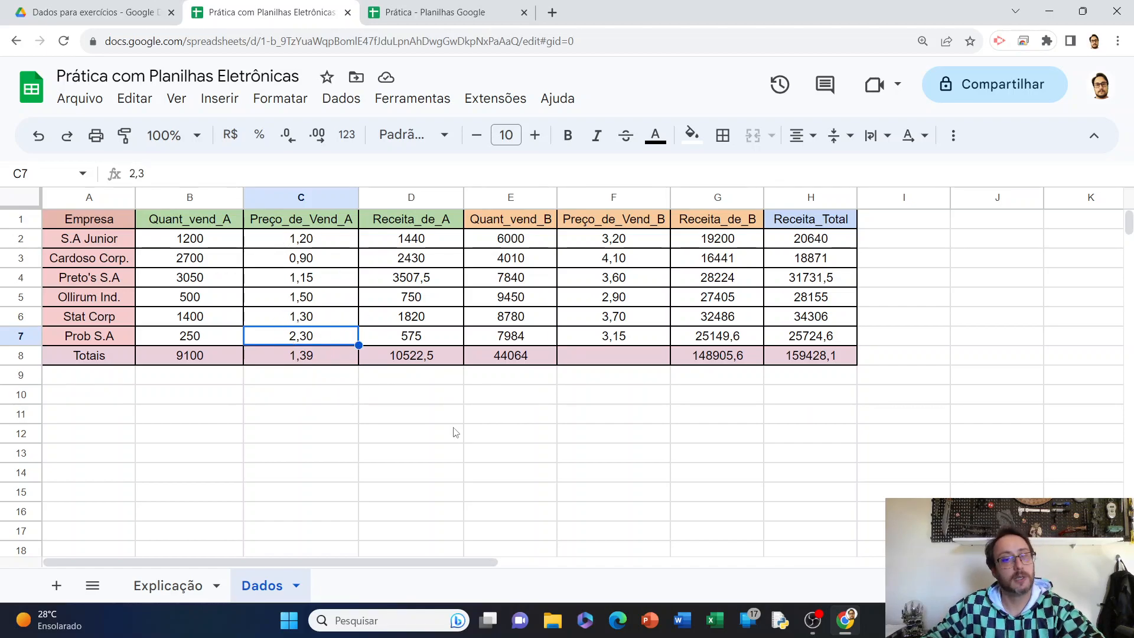
left_click(527, 431)
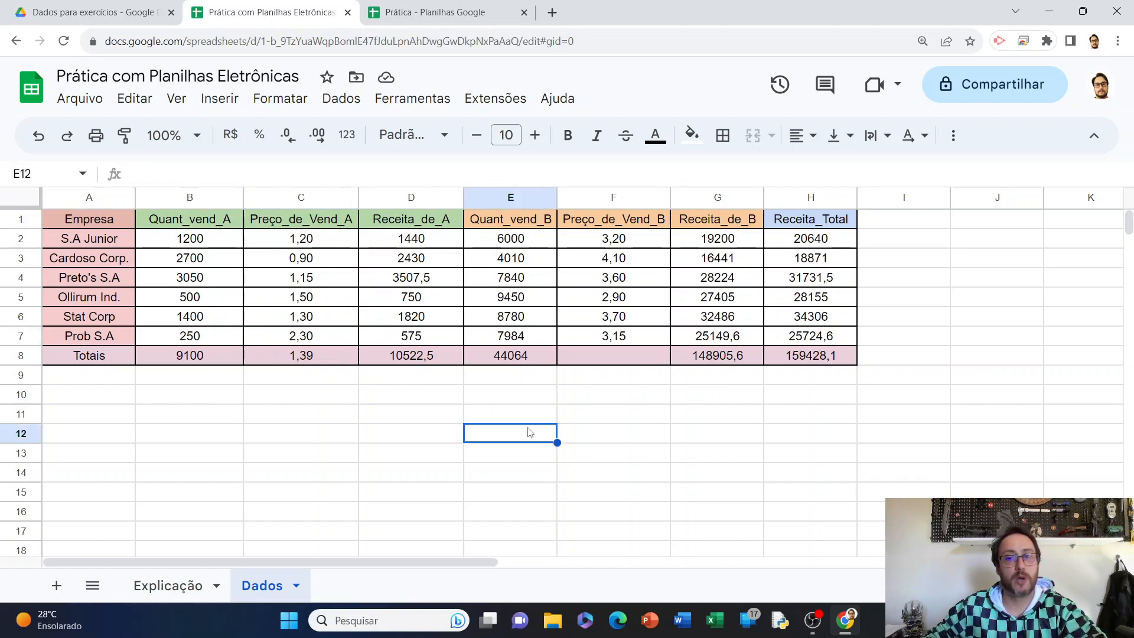
Step: Calculate product B's average selling price in F8 with =MEDIA(F2:F7)
left_click(614, 360)
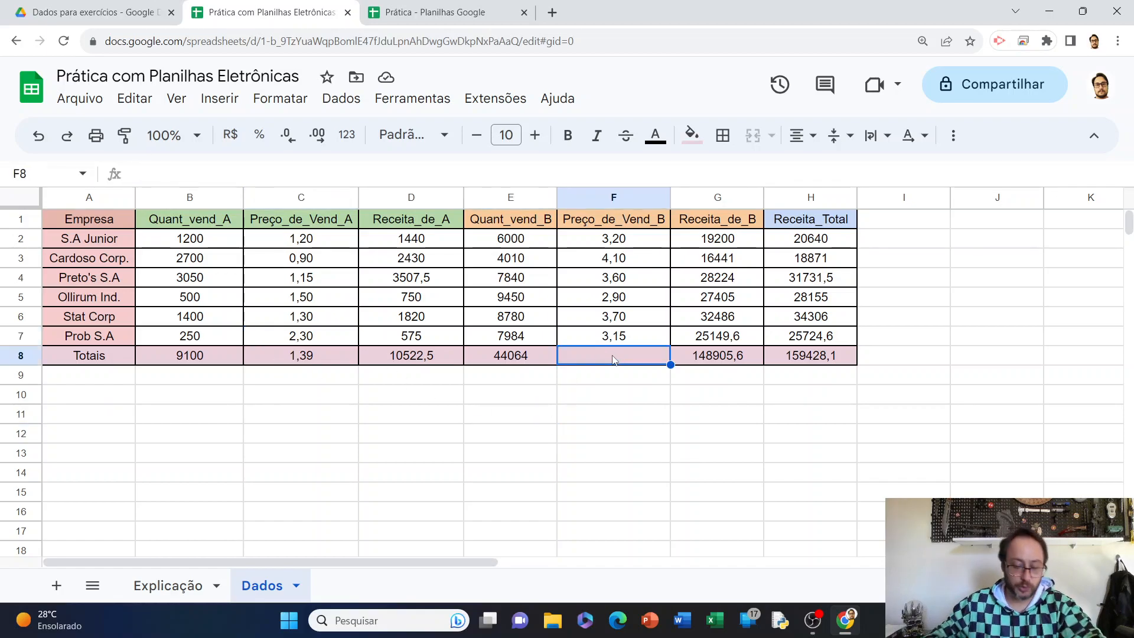
type("=MEDIA")
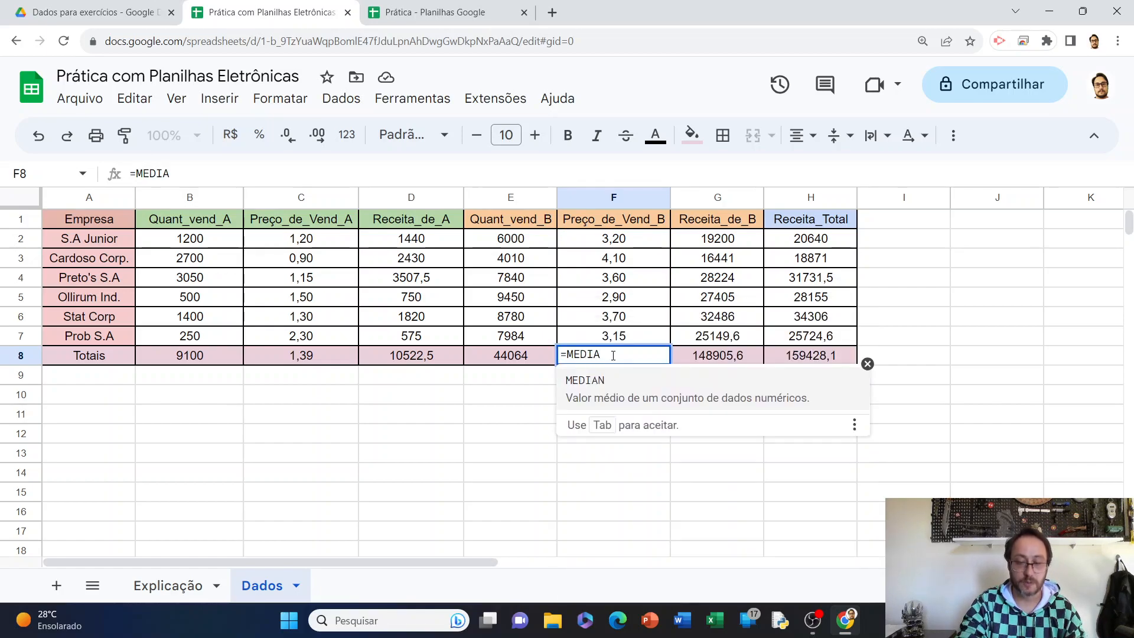
type("(")
key("Up")
key("Up")
key("Up")
key("Up")
key("Up")
key("Up")
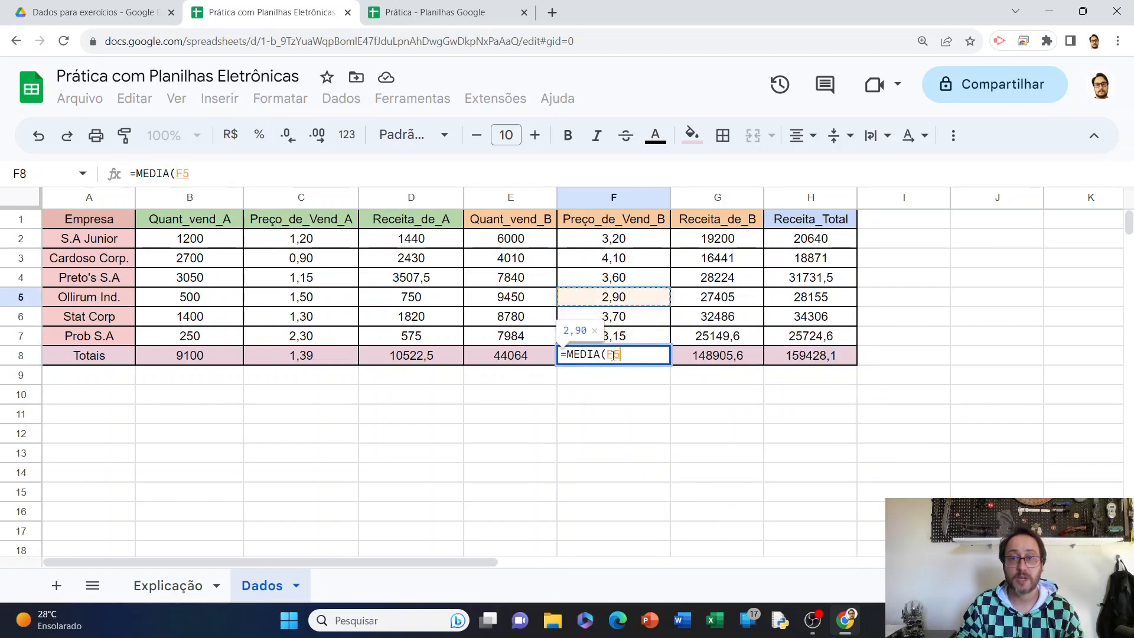
key("shift+Down")
key("shift+Down")
key("shift+Down")
key("shift+Down")
key("shift+Down")
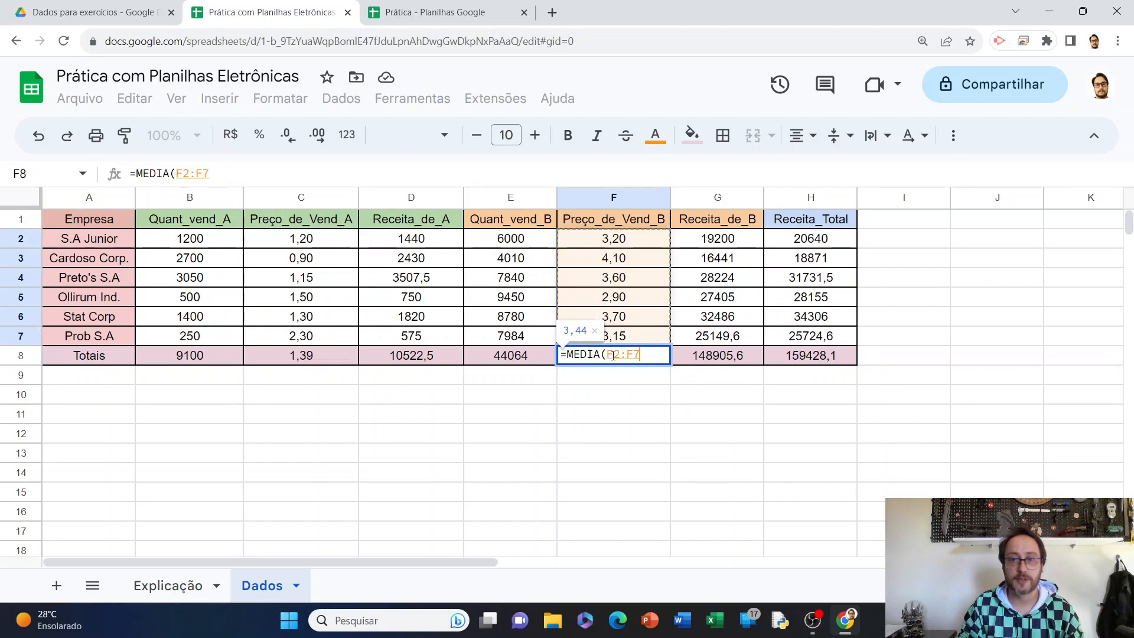
type(")")
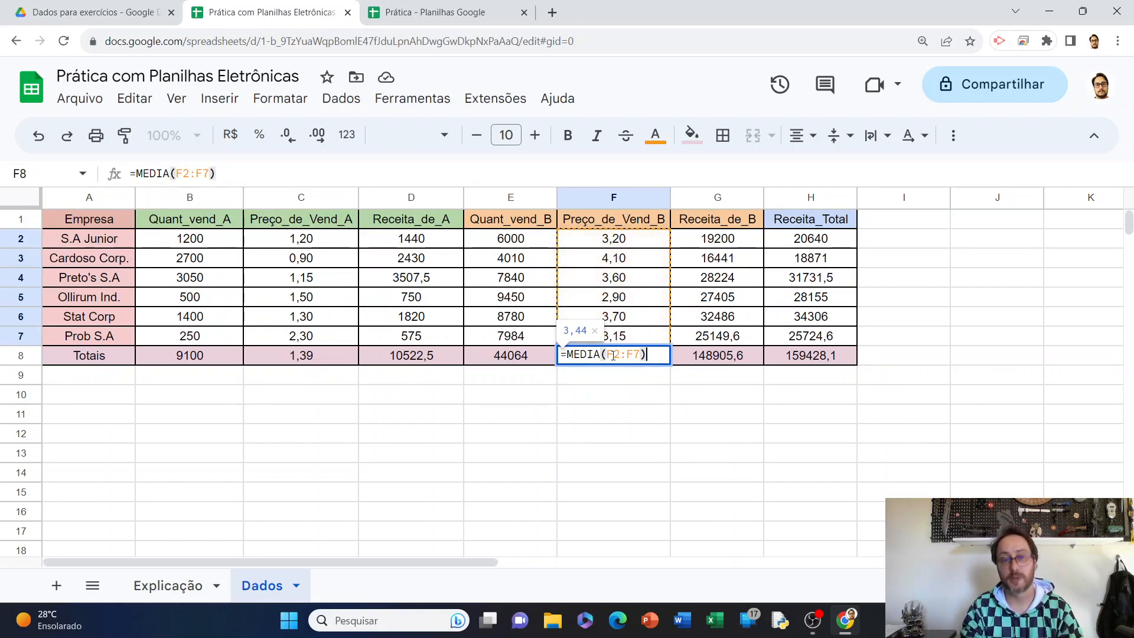
key("Return")
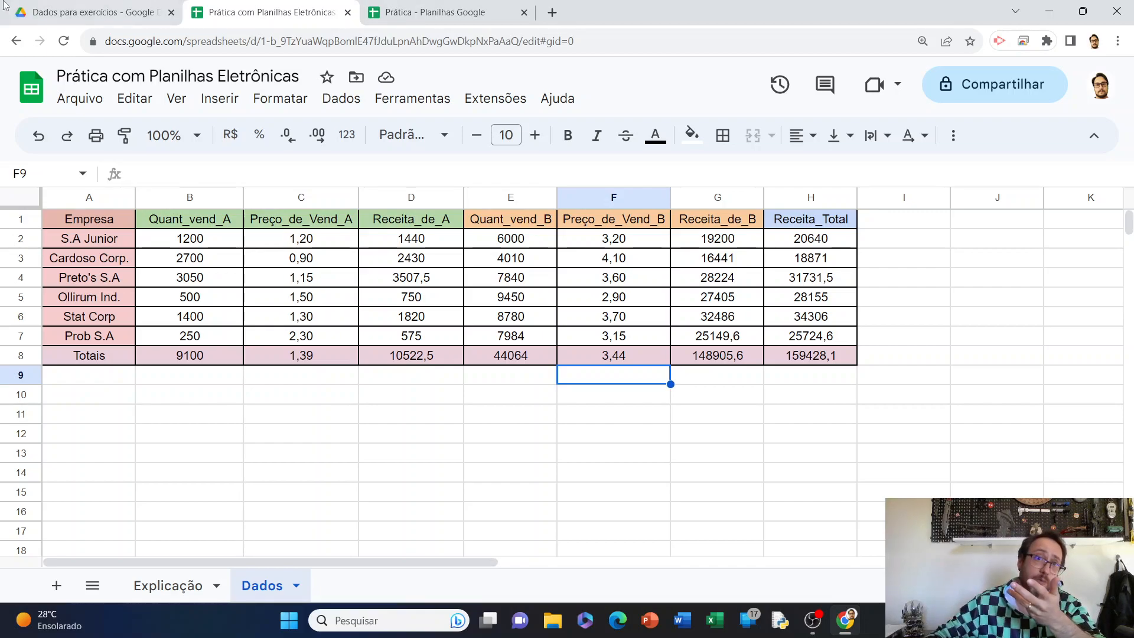
Step: Open the "População quilombola - Censo 2022" spreadsheet from the Drive folder and look through its rows down to the source note
left_click(50, 10)
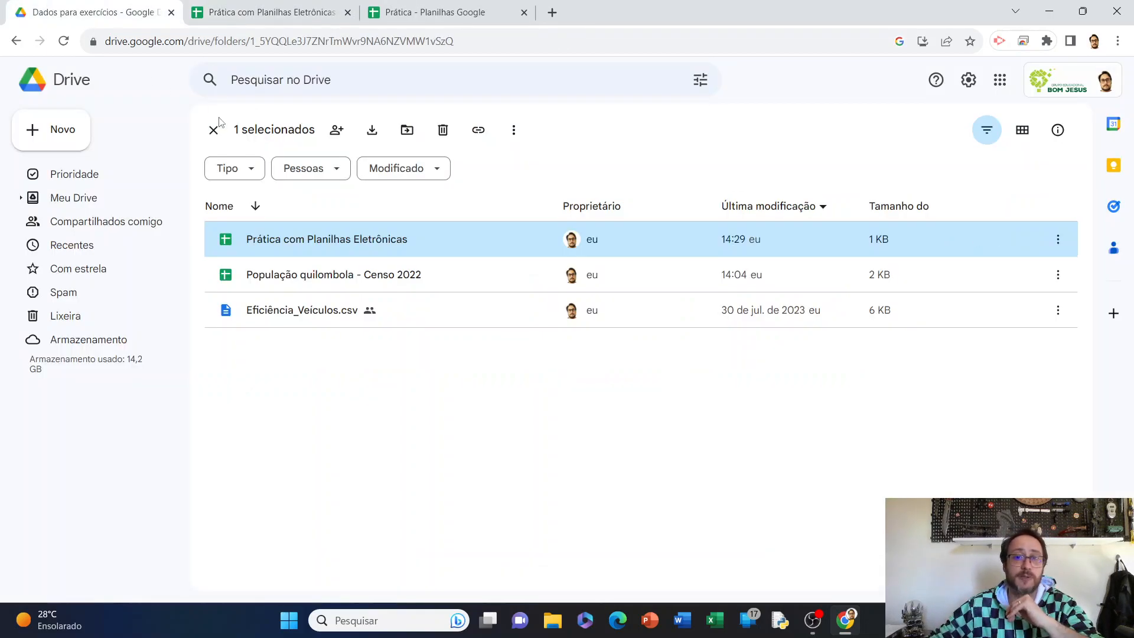
double_click(334, 282)
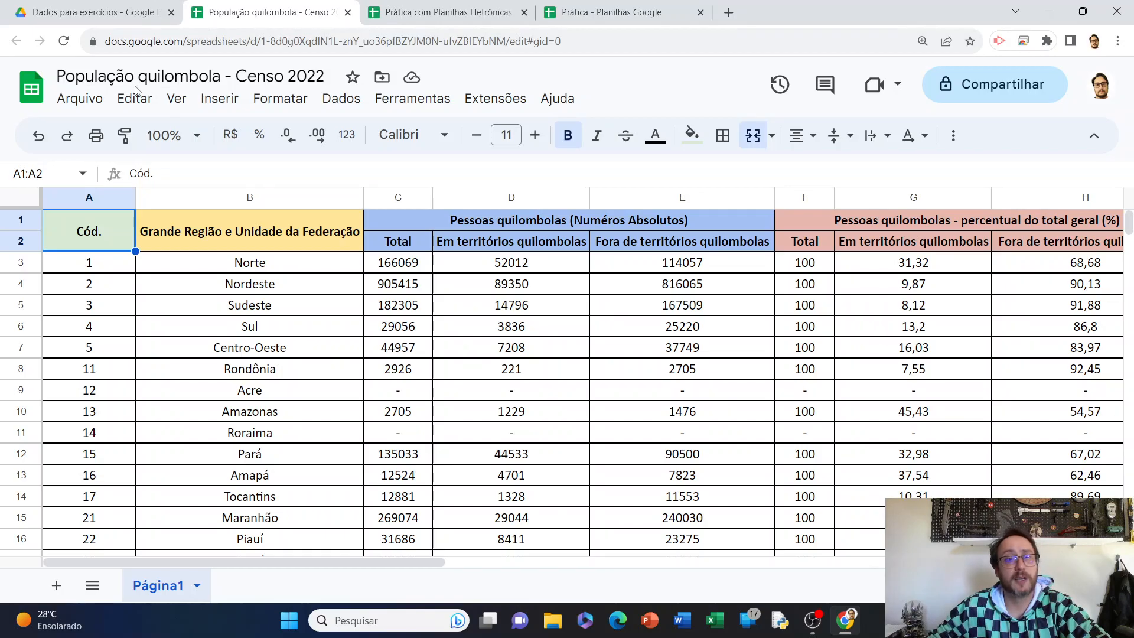
scroll(289, 325, "down", 5)
scroll(289, 324, "down", 5)
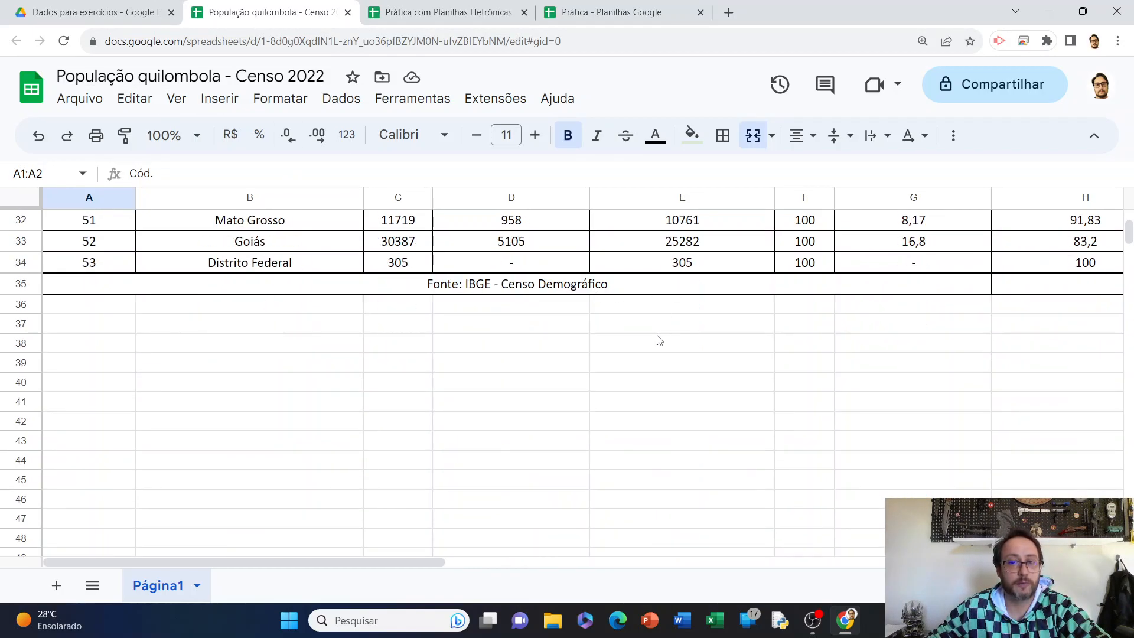
scroll(659, 341, "up", 10)
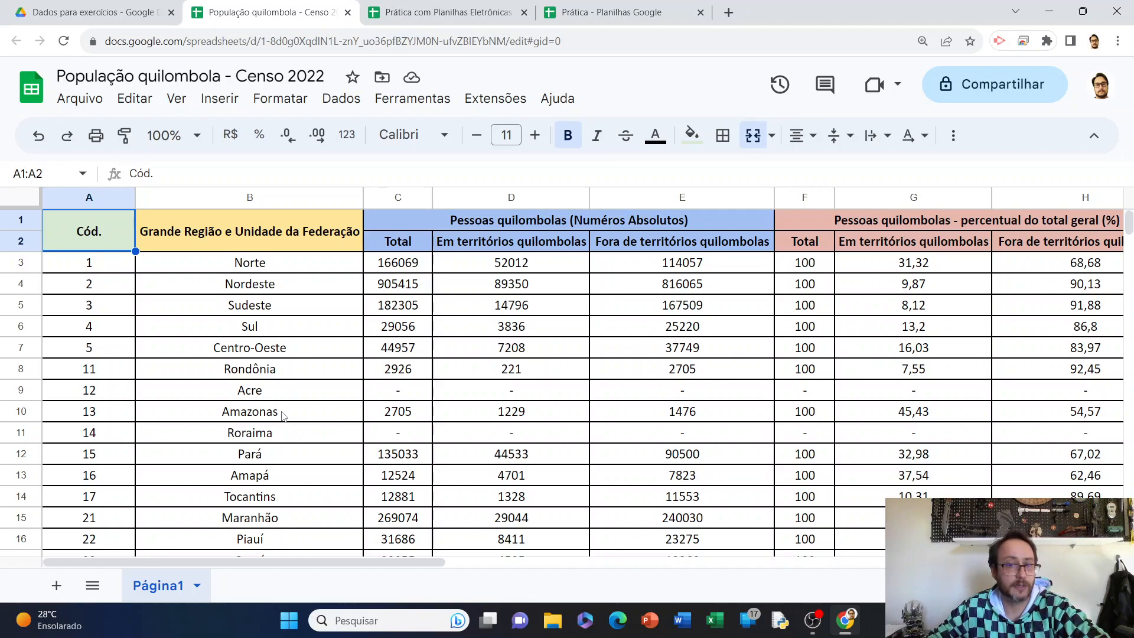
scroll(284, 417, "down", 1)
scroll(294, 475, "down", 1)
scroll(293, 475, "up", 2)
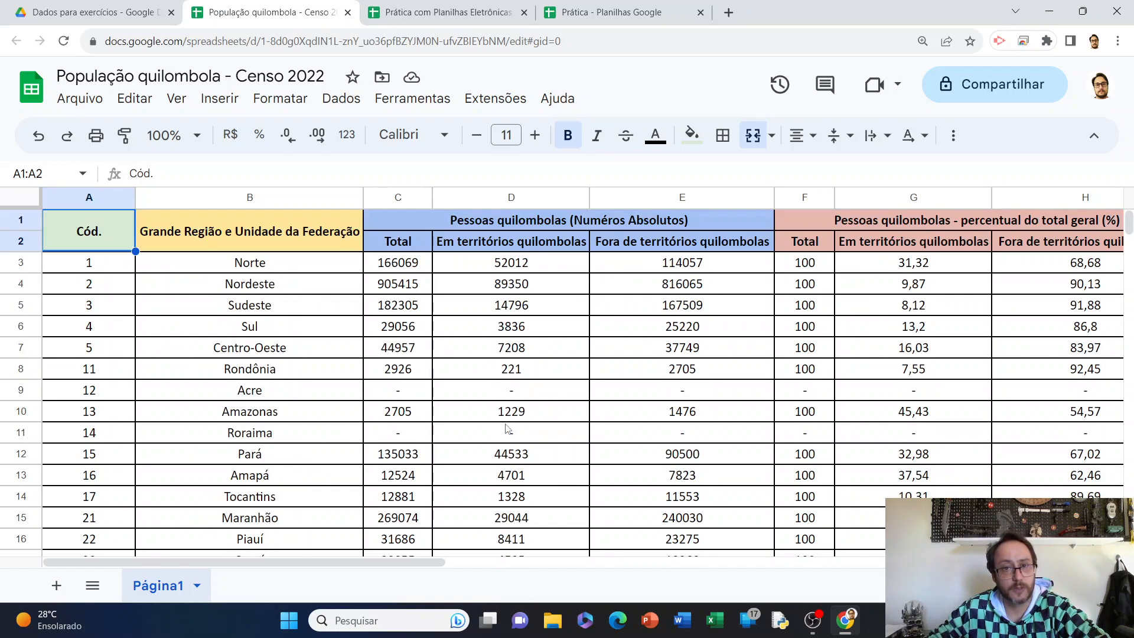
Step: Examine the Norte row's absolute numbers and percentages for the total, inside and outside quilombola territories
left_click(402, 266)
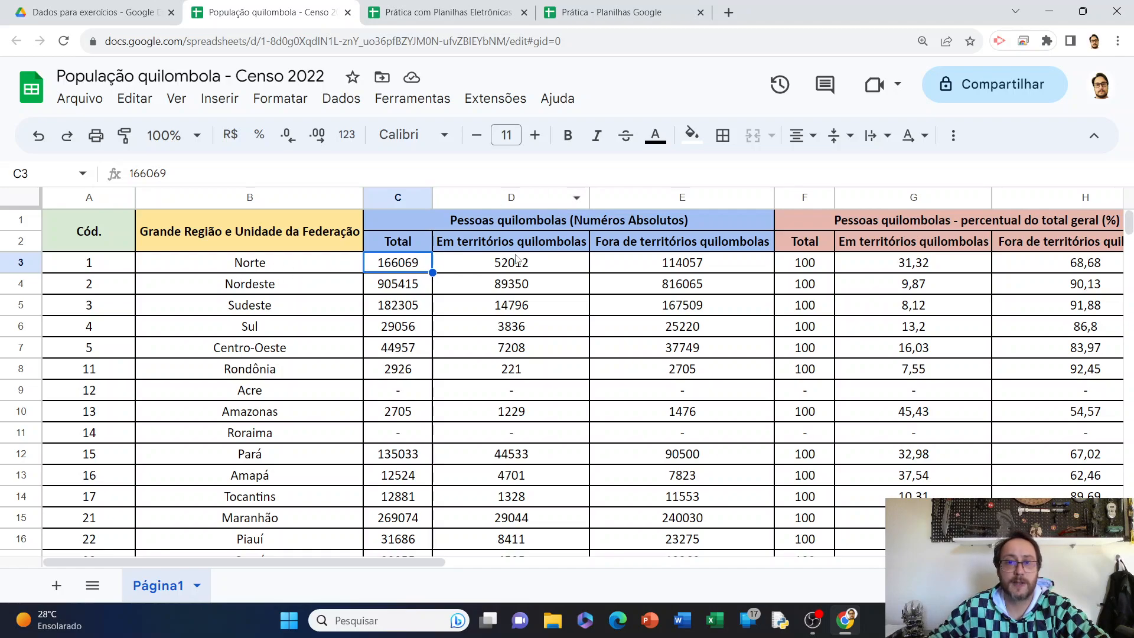
left_click(496, 262)
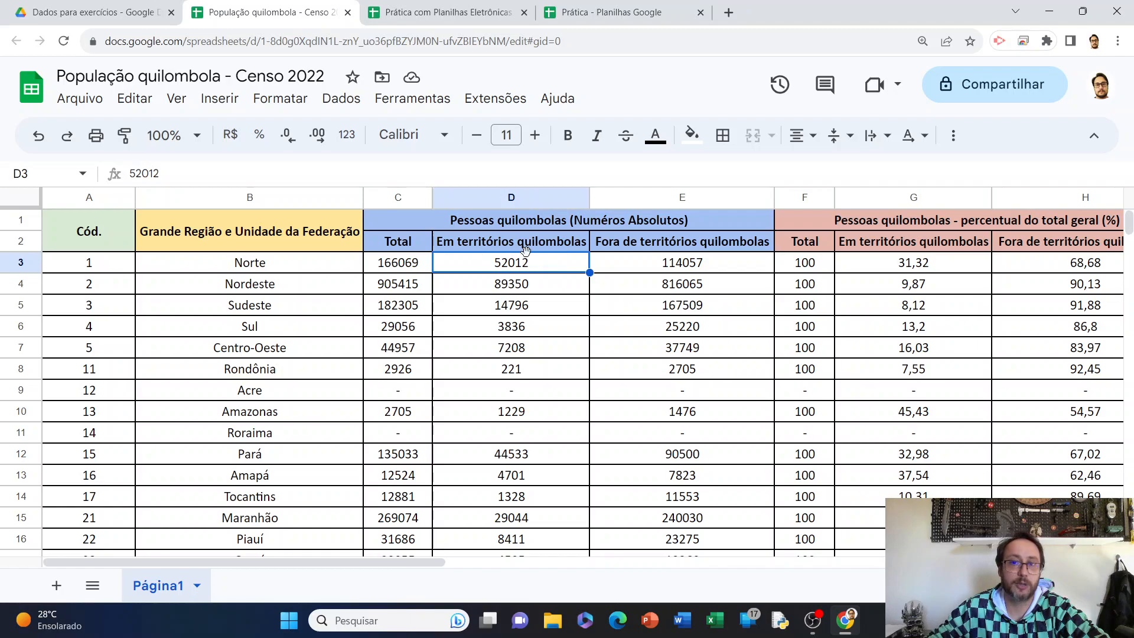
left_click(677, 269)
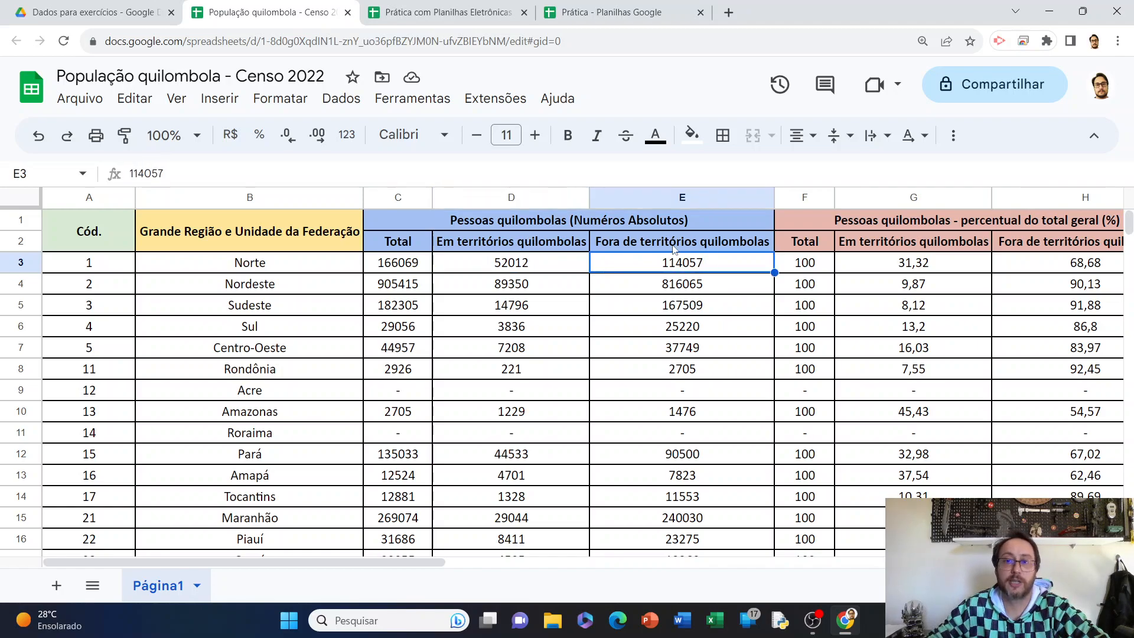
left_click(522, 267)
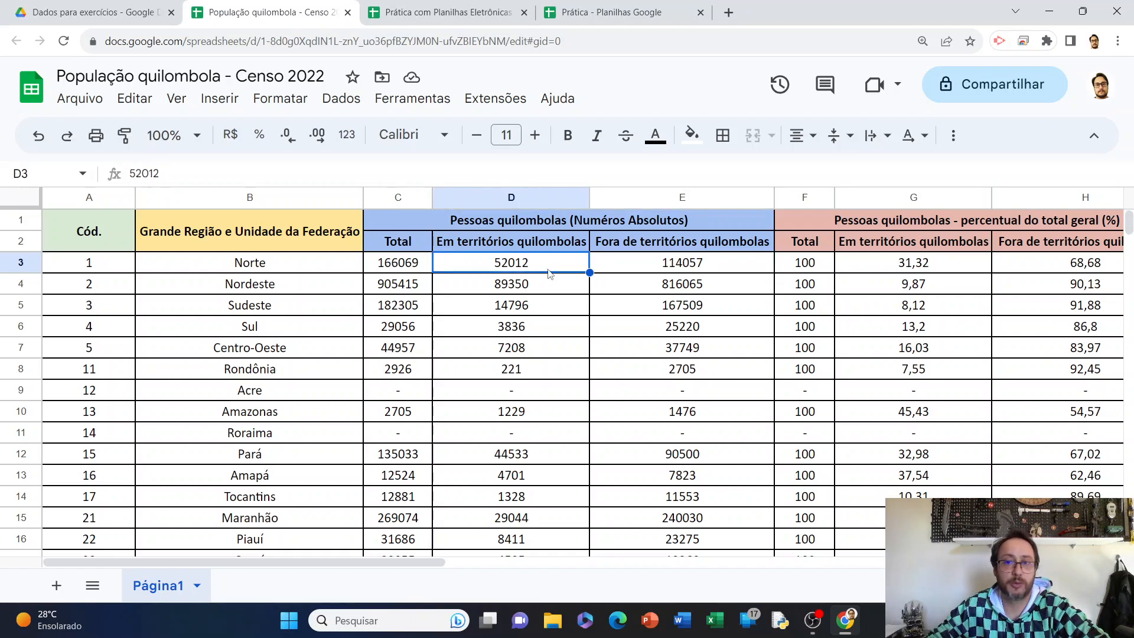
left_click(693, 272)
left_click(498, 263)
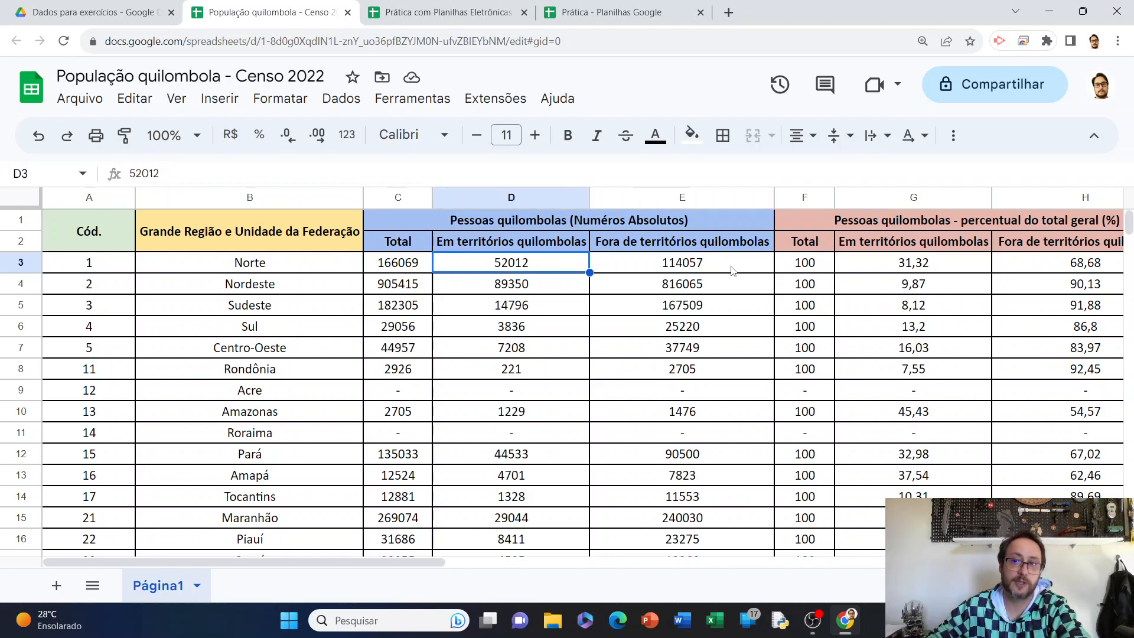
left_click_drag(427, 562, 522, 567)
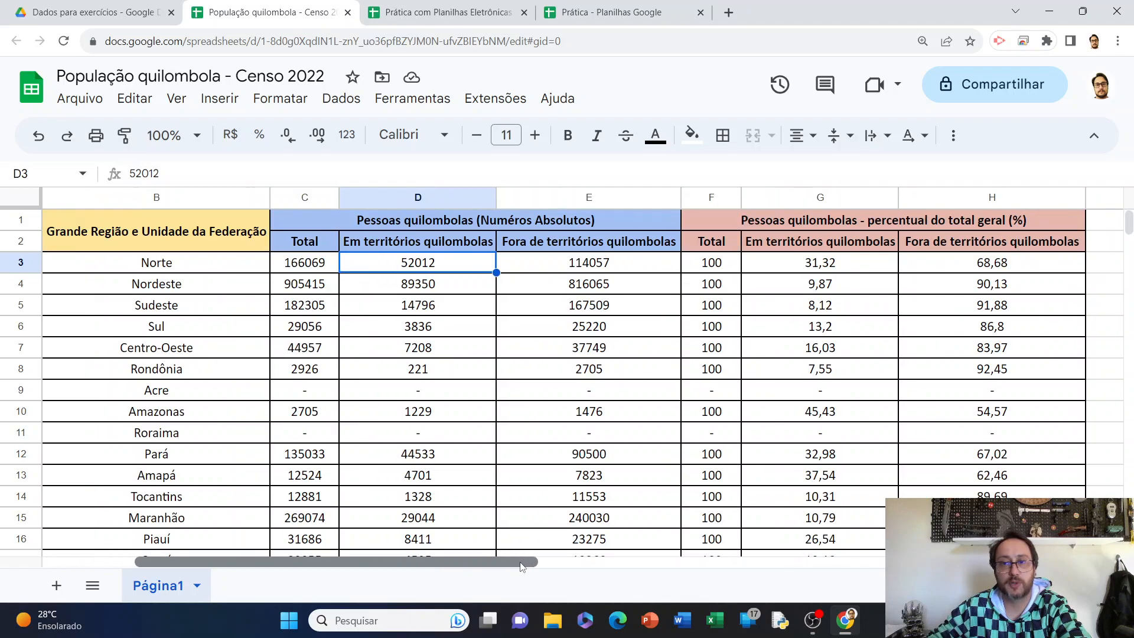
left_click(710, 269)
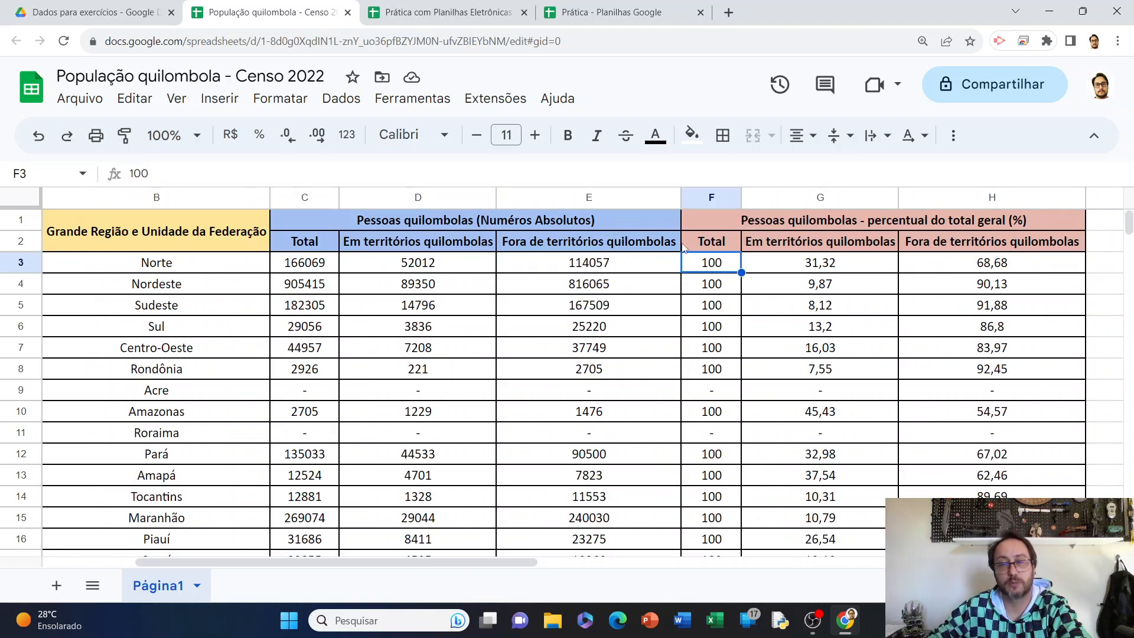
left_click(817, 267)
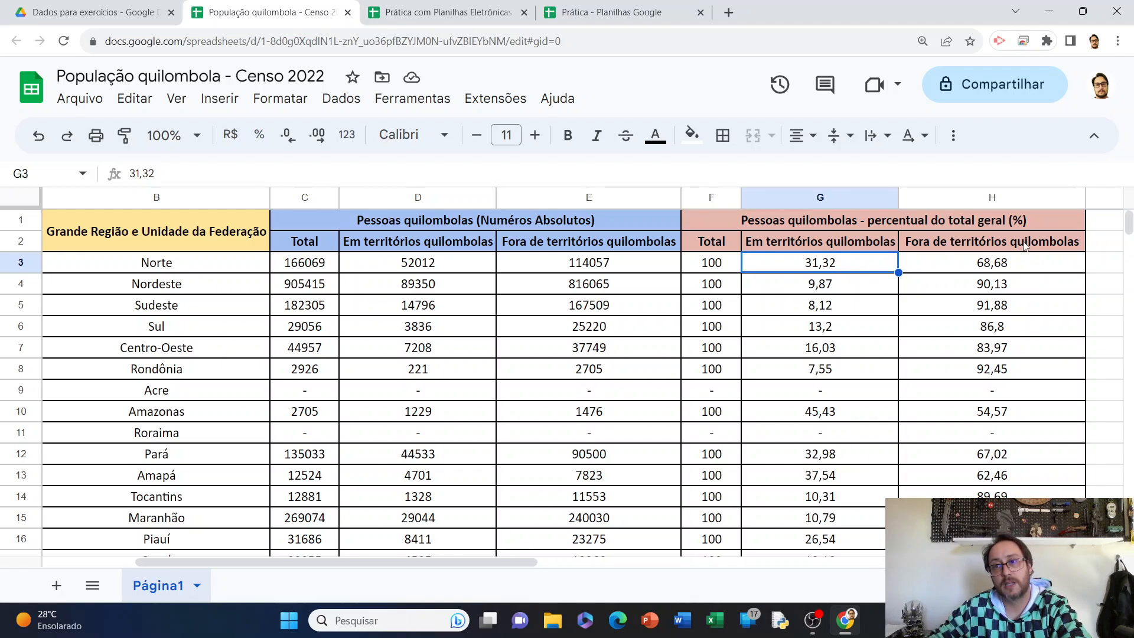
left_click(1007, 267)
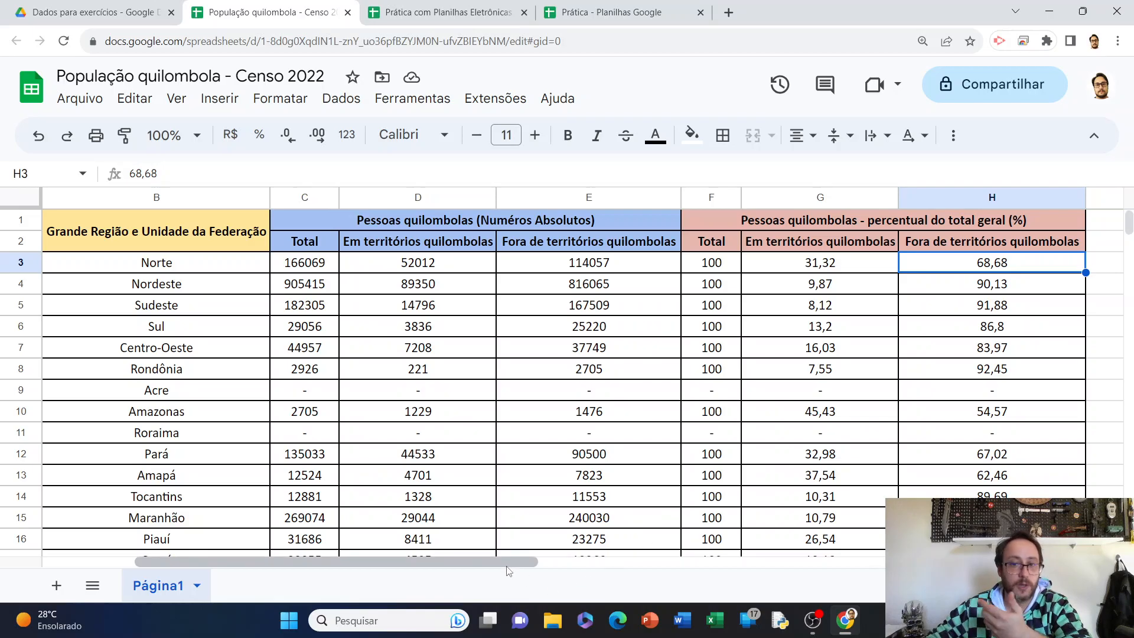
Step: Inspect the Acre and Roraima rows for missing data and return to the "Prática com Planilhas Eletrônicas" spreadsheet
scroll(460, 571, "left", 3)
scroll(565, 327, "down", 7)
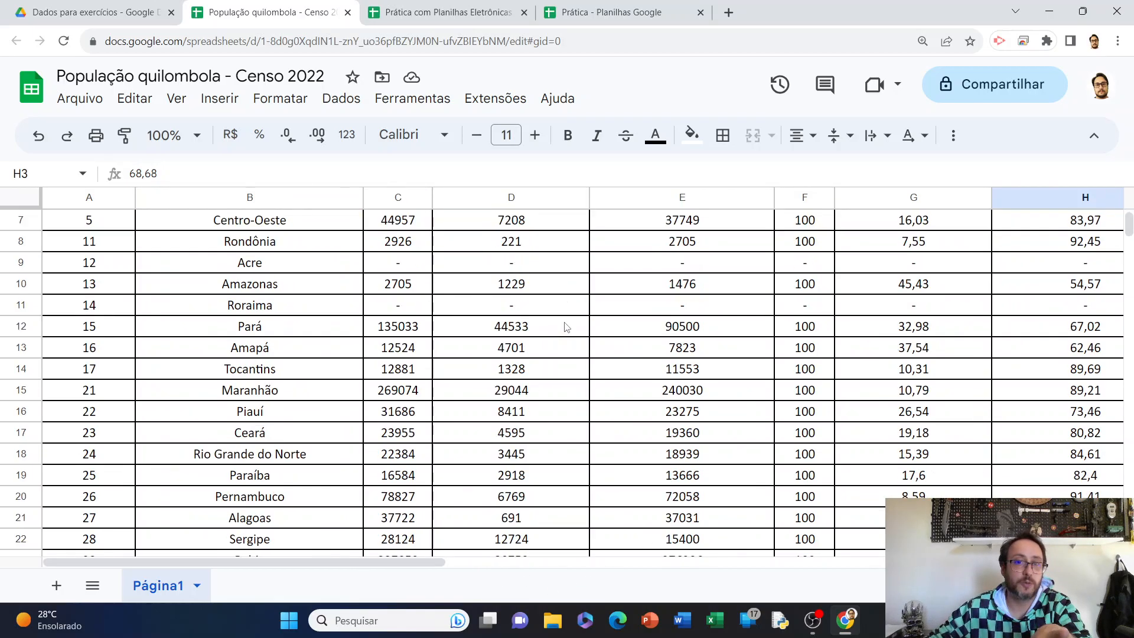
scroll(566, 328, "up", 7)
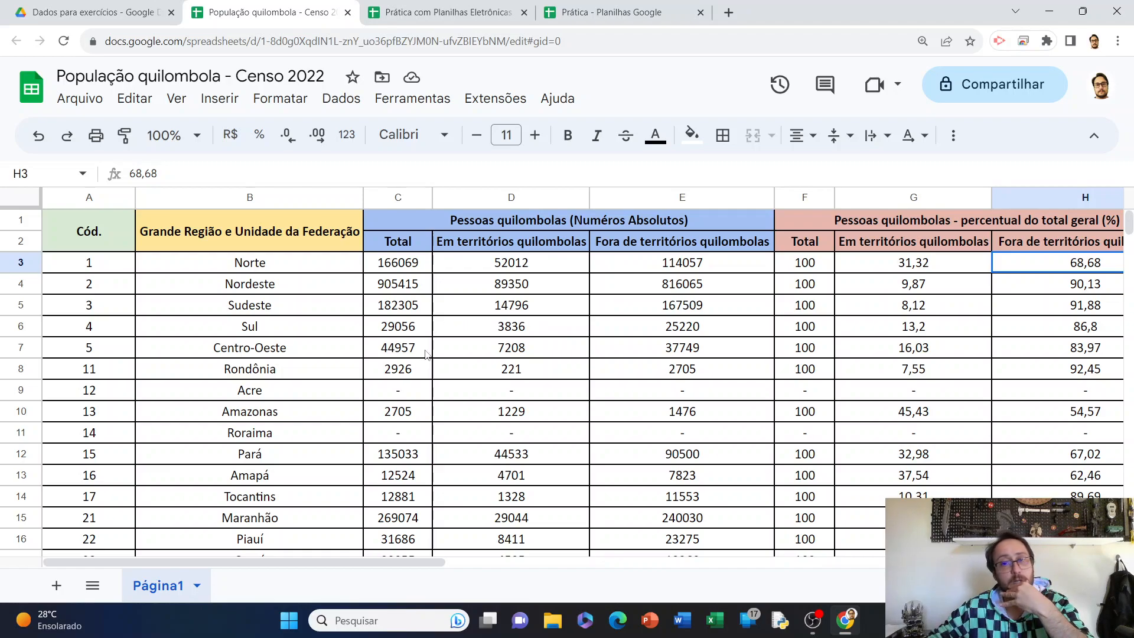
left_click_drag(293, 397, 1086, 393)
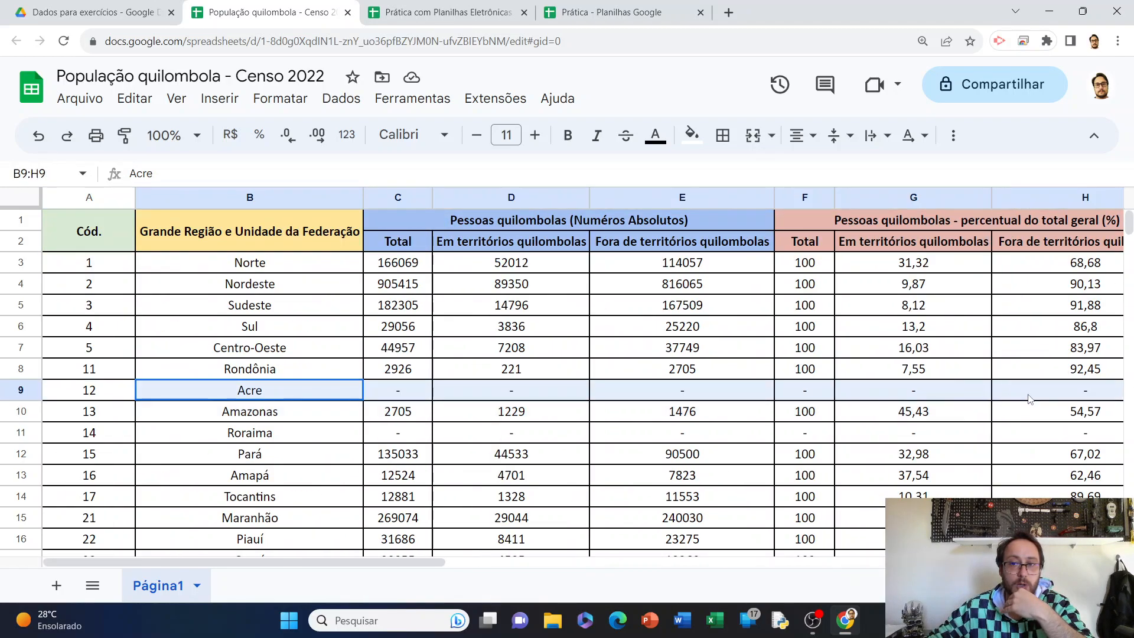
scroll(632, 404, "down", 1)
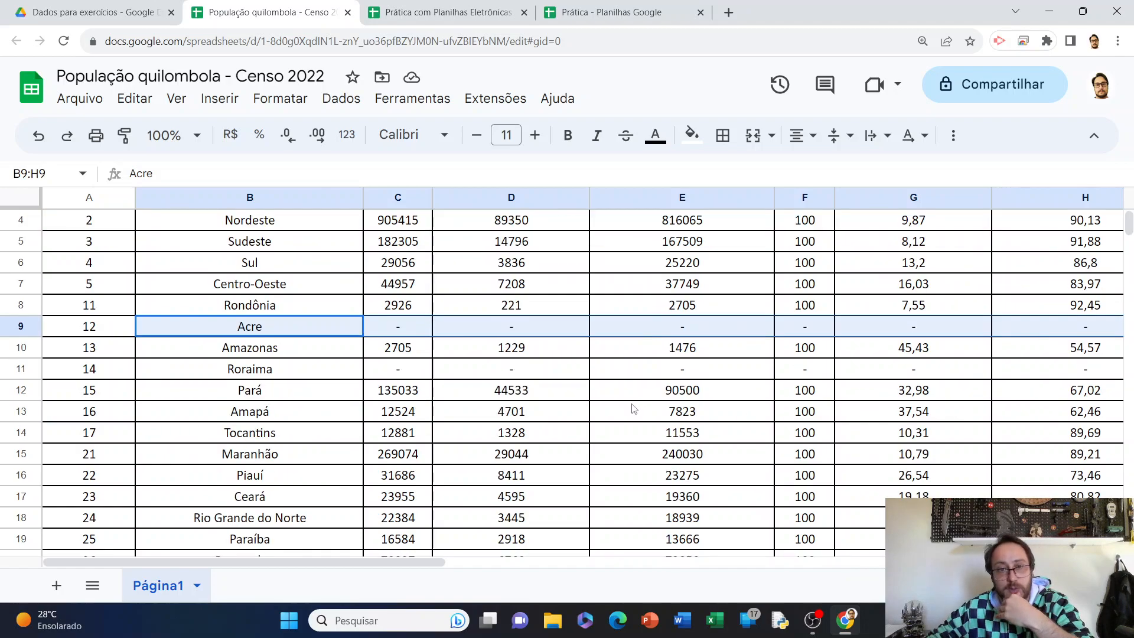
left_click_drag(281, 378, 89, 370)
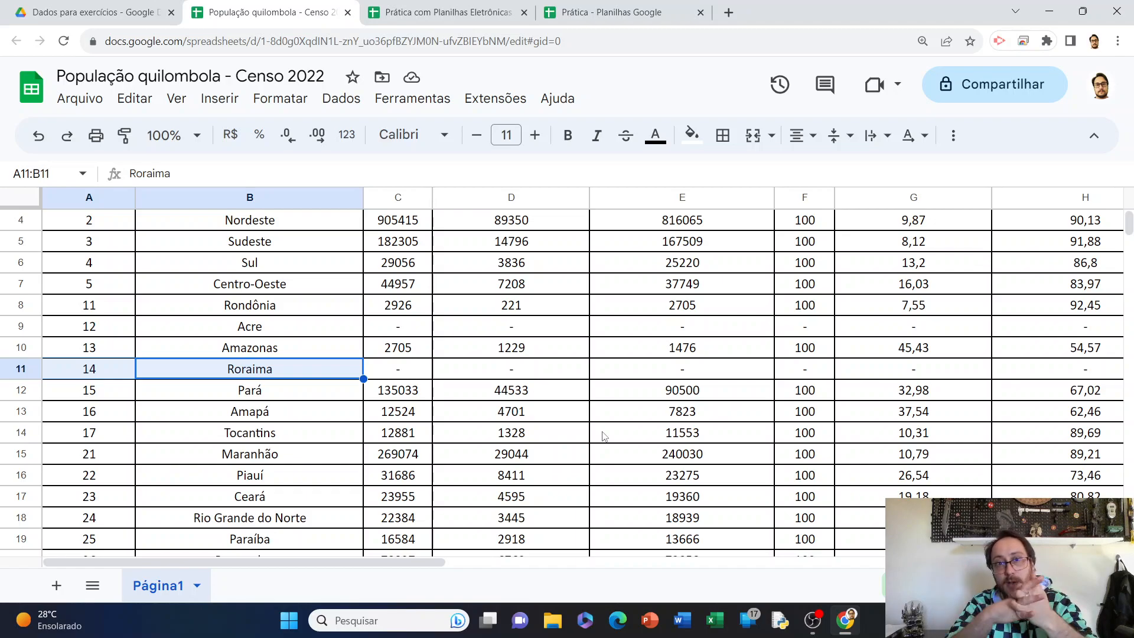
scroll(609, 381, "up", 1)
left_click(409, 5)
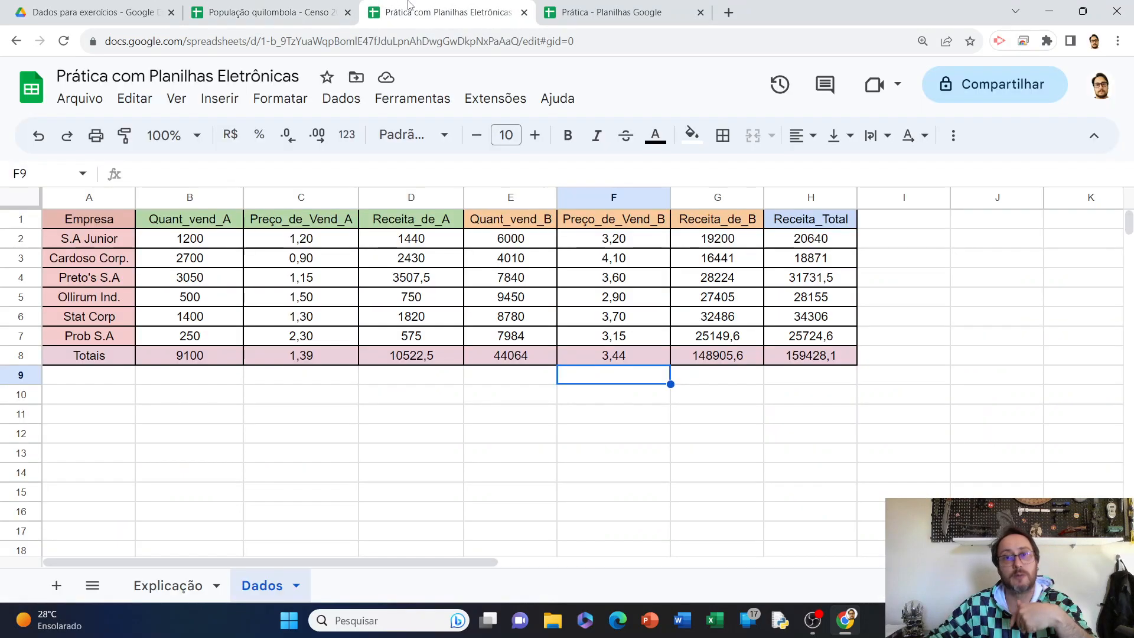